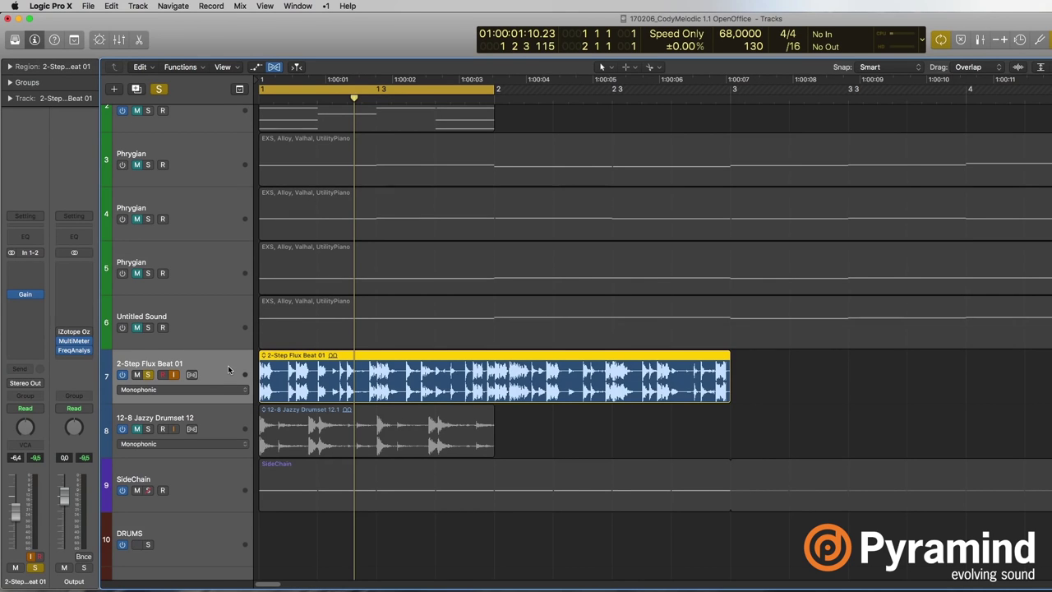
Zoom in horizontally and vertically on the 2-Step Flux Beat 01 waveforms and scroll back to bar 1.
key(super+Down)
key(super+Right)
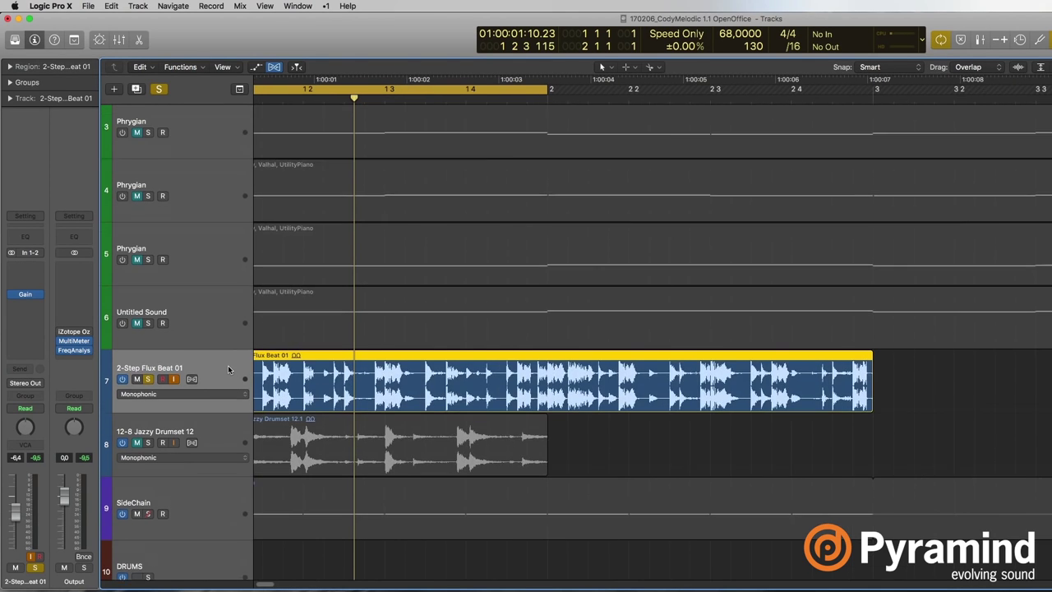
key(super+Right)
scroll(369, 359, left, 3)
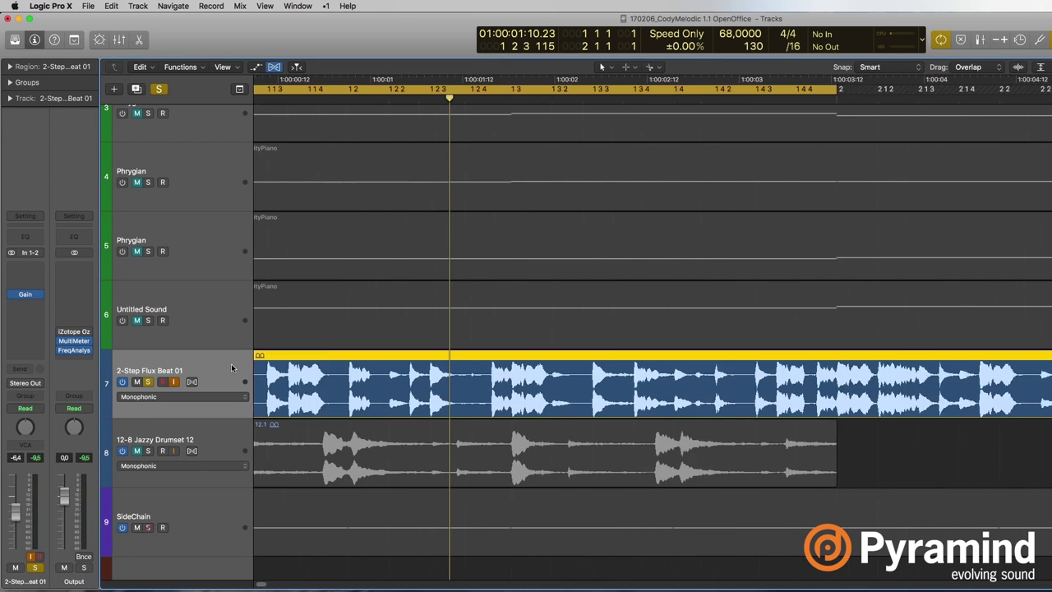
key(super+Right)
scroll(302, 388, left, 2)
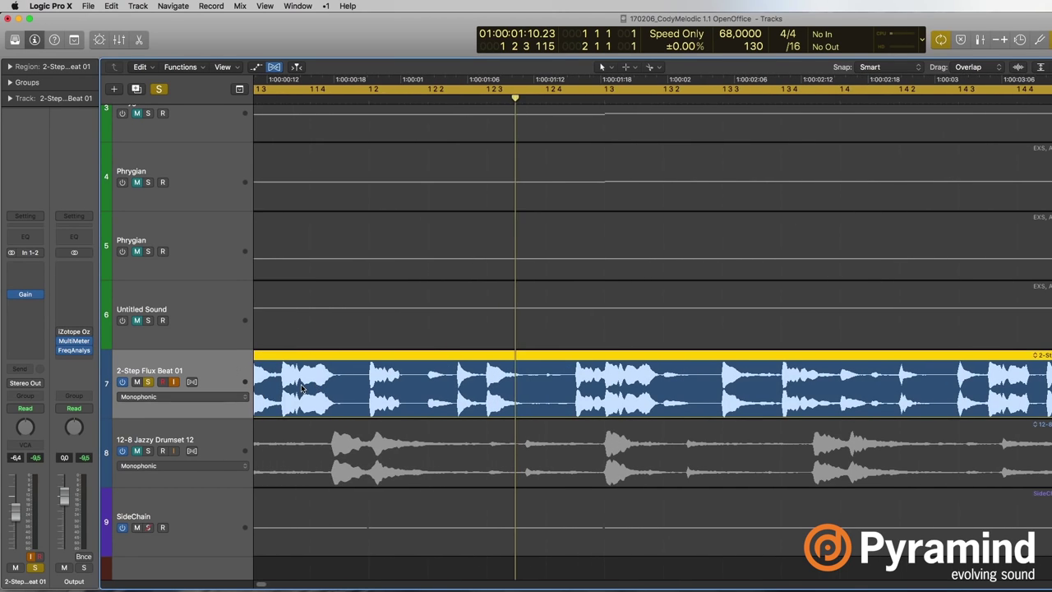
scroll(302, 389, left, 3)
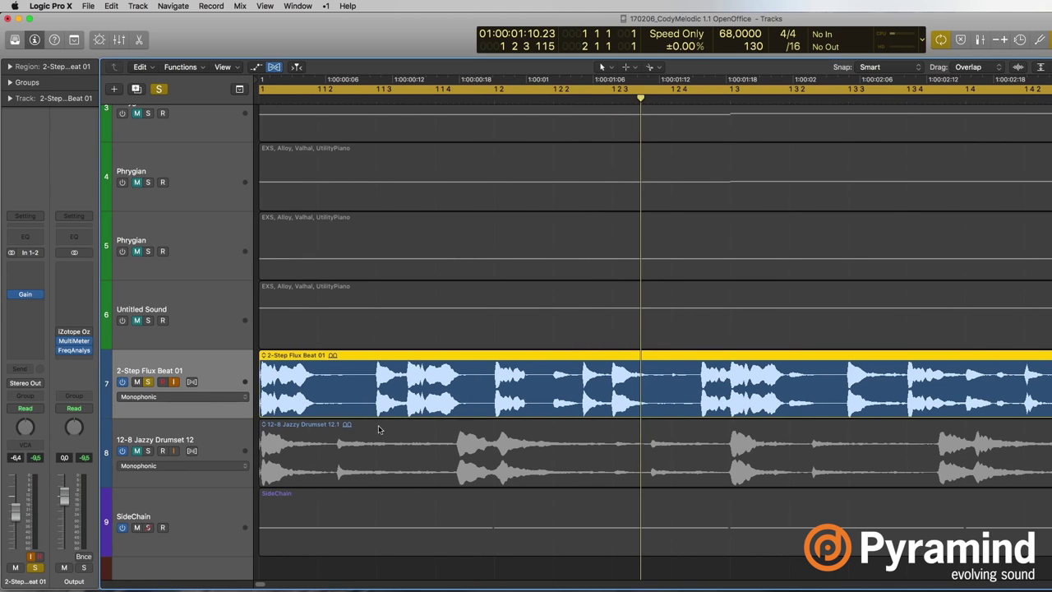
Insert Delay > Stereo Delay into the drum track's empty Audio FX slot.
click(41, 329)
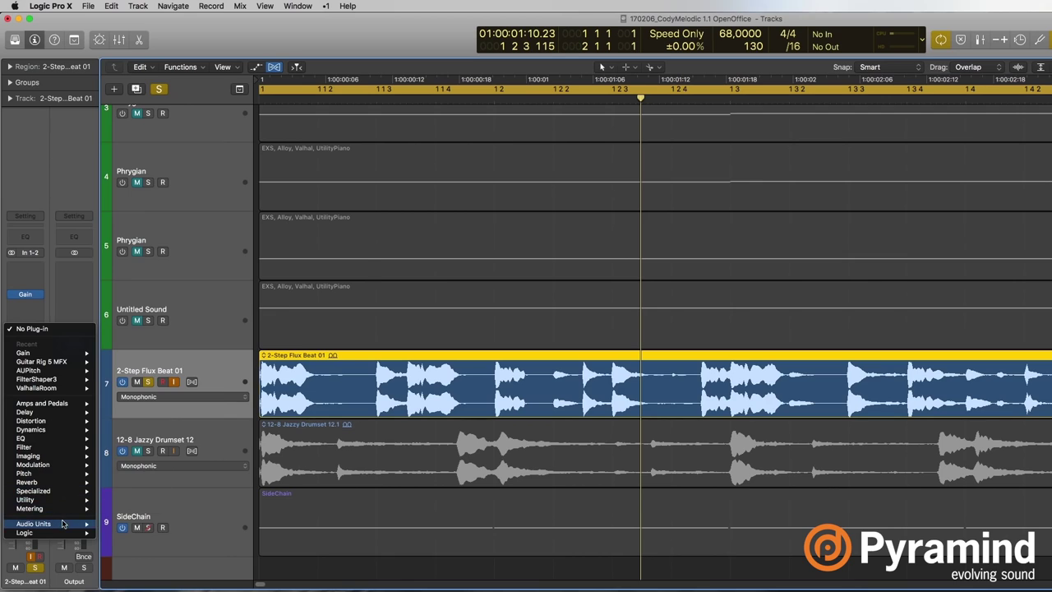
mouse_move(58, 523)
mouse_move(169, 399)
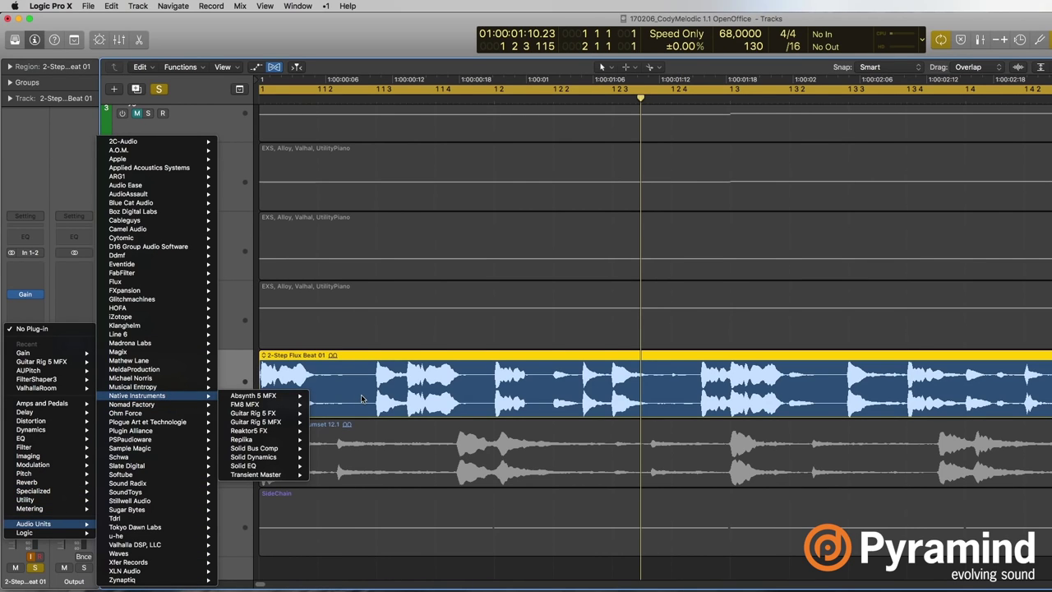
mouse_move(65, 415)
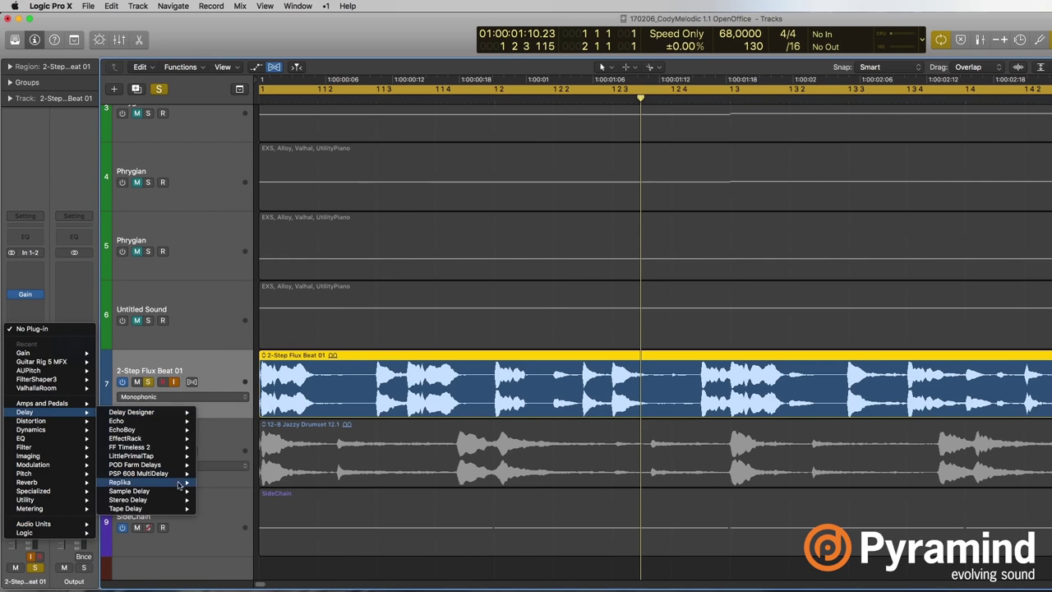
click(216, 499)
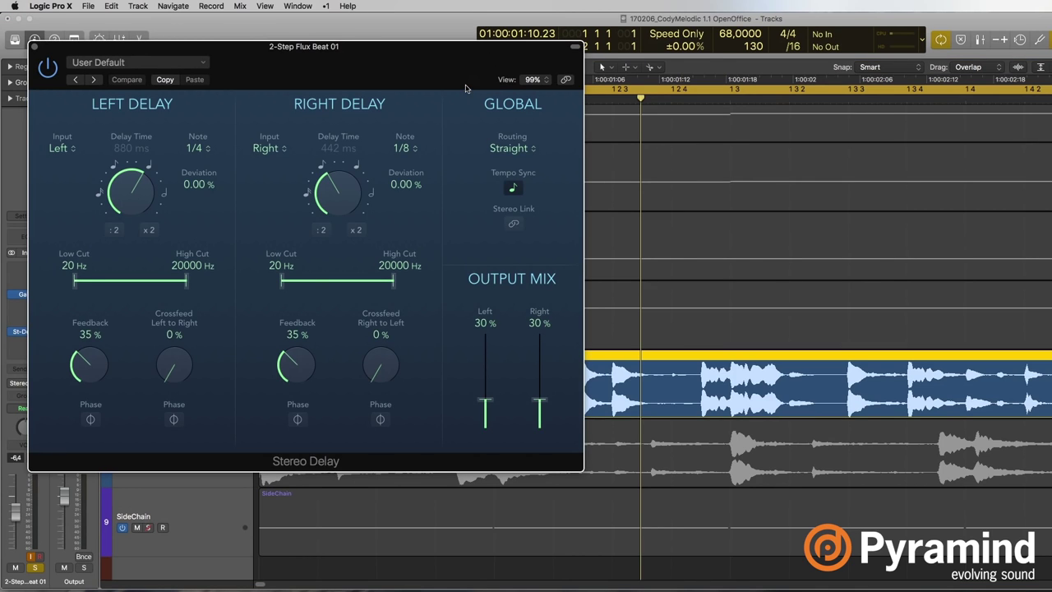
drag(466, 74, 759, 97)
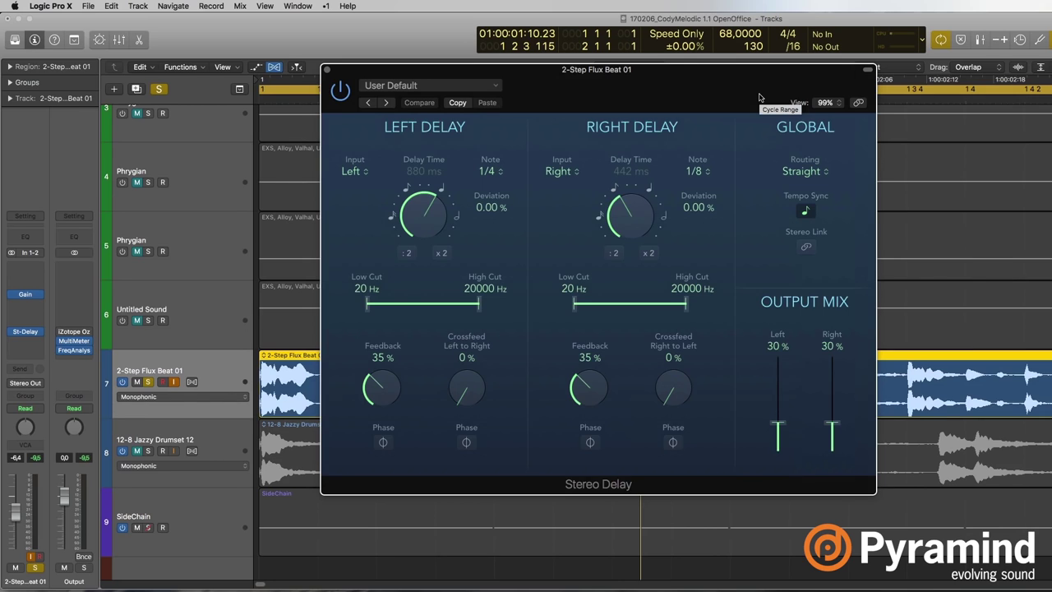
drag(759, 98, 899, 78)
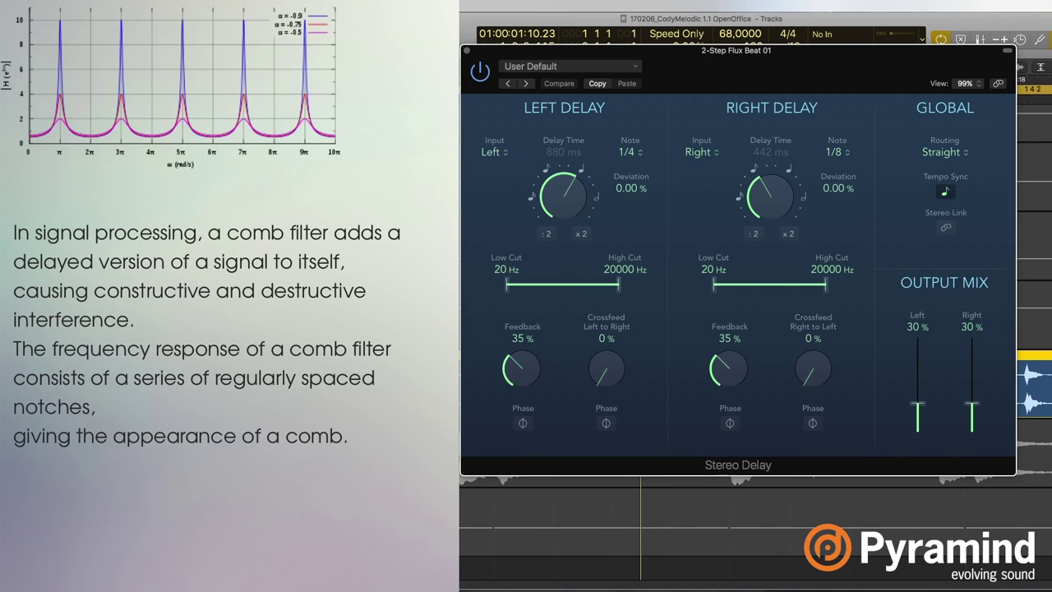
Turn off Tempo Sync and set the delay times to 155 ms left and 154 ms right.
drag(630, 152, 645, 151)
click(645, 151)
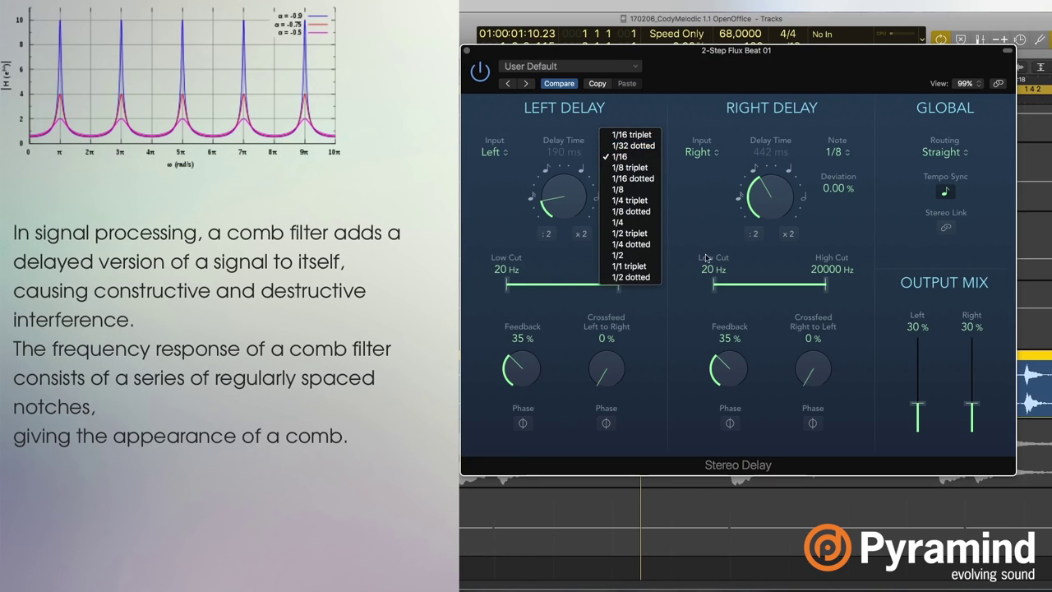
click(899, 206)
click(945, 192)
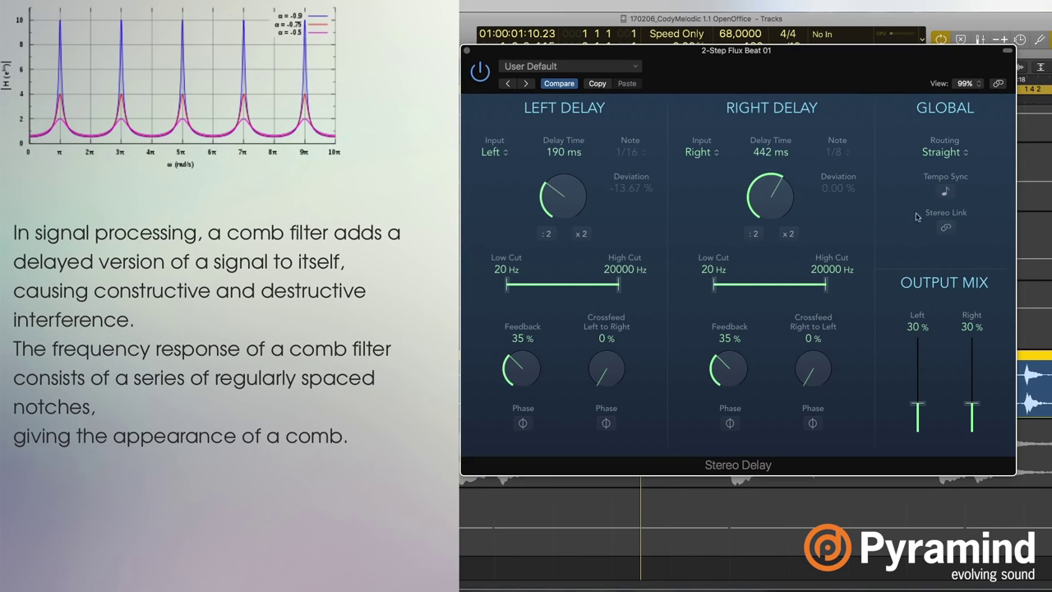
drag(565, 218, 568, 223)
drag(780, 191, 780, 205)
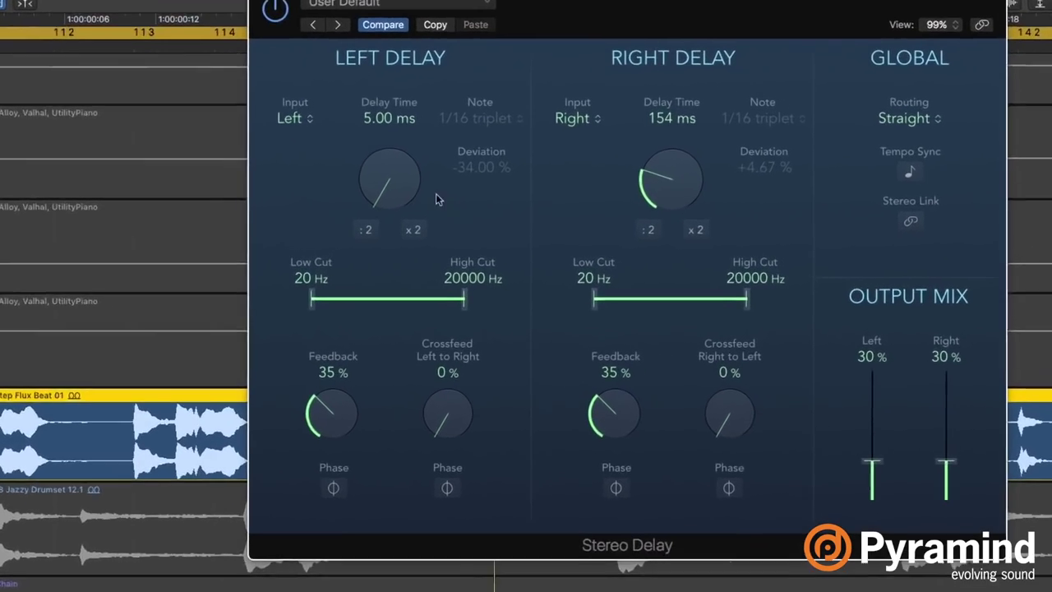
drag(434, 195, 431, 137)
Raise both Output Mix faders to 67%.
drag(877, 458, 885, 410)
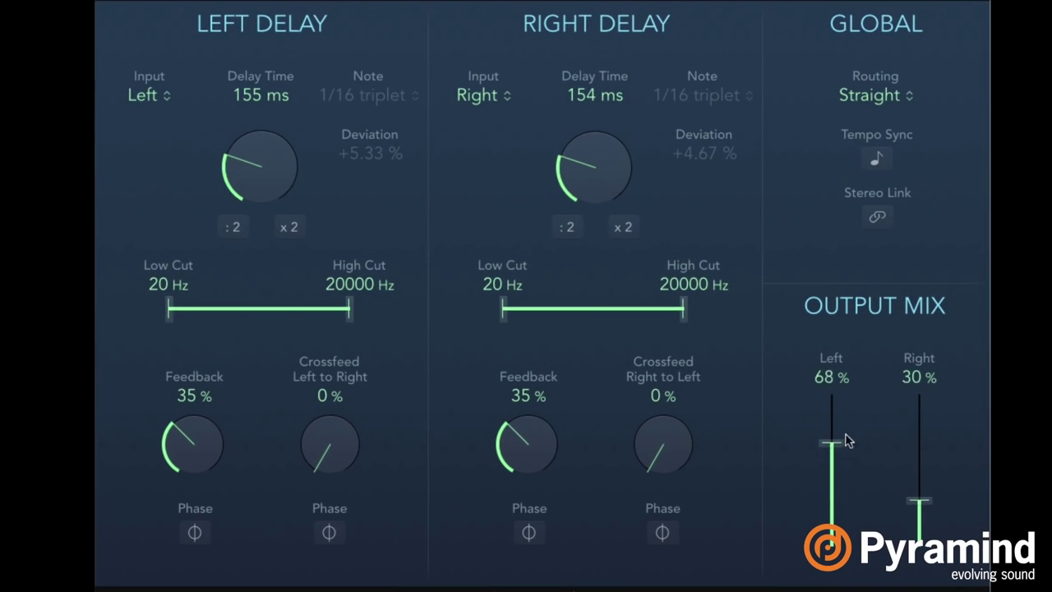
drag(848, 441, 849, 443)
drag(919, 497, 939, 443)
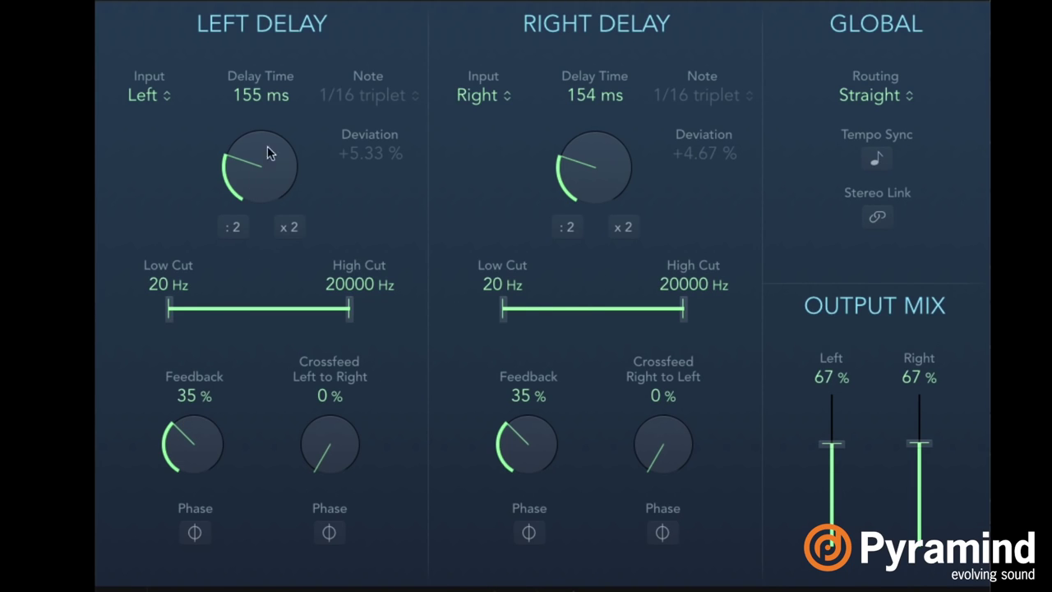
Step the left delay down through 82, 44, 16 to 10.0 ms and the right through 106, 34, 23 to 11.0 ms.
drag(271, 143, 286, 181)
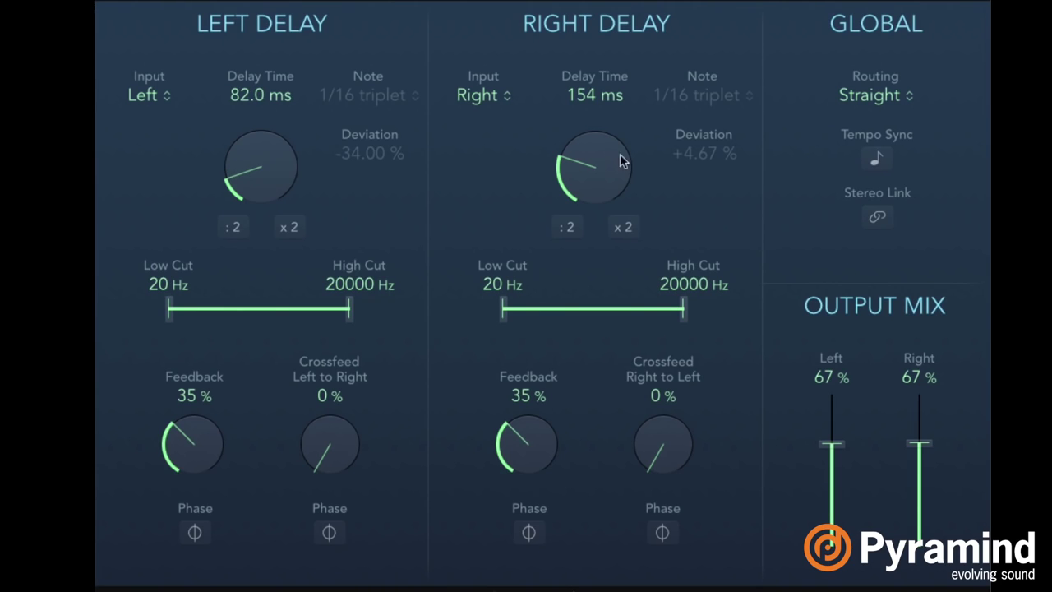
drag(627, 154, 606, 178)
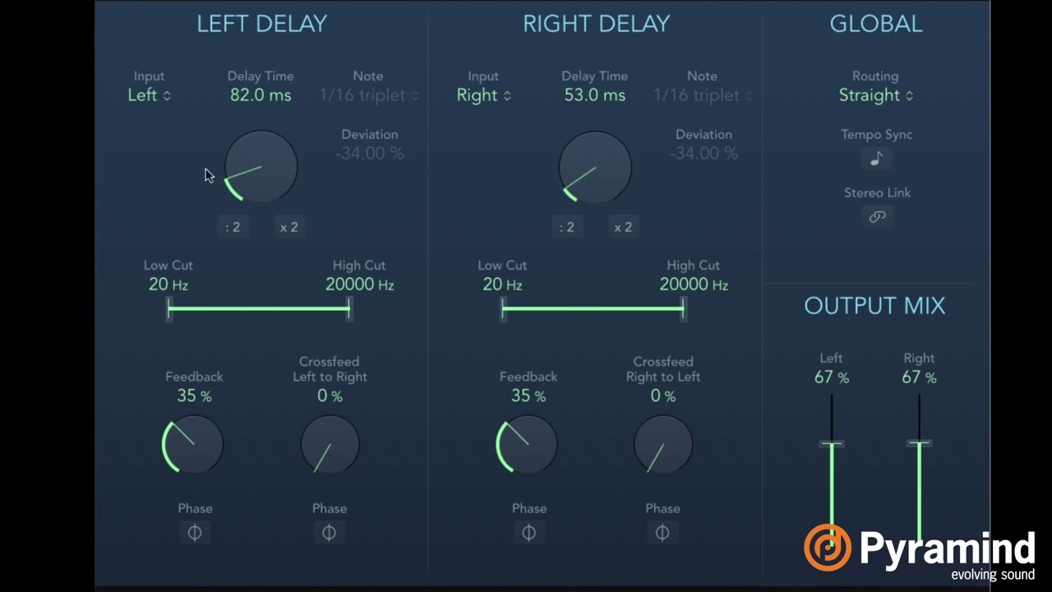
drag(264, 164, 260, 182)
drag(586, 156, 587, 171)
drag(279, 164, 282, 178)
drag(603, 159, 594, 174)
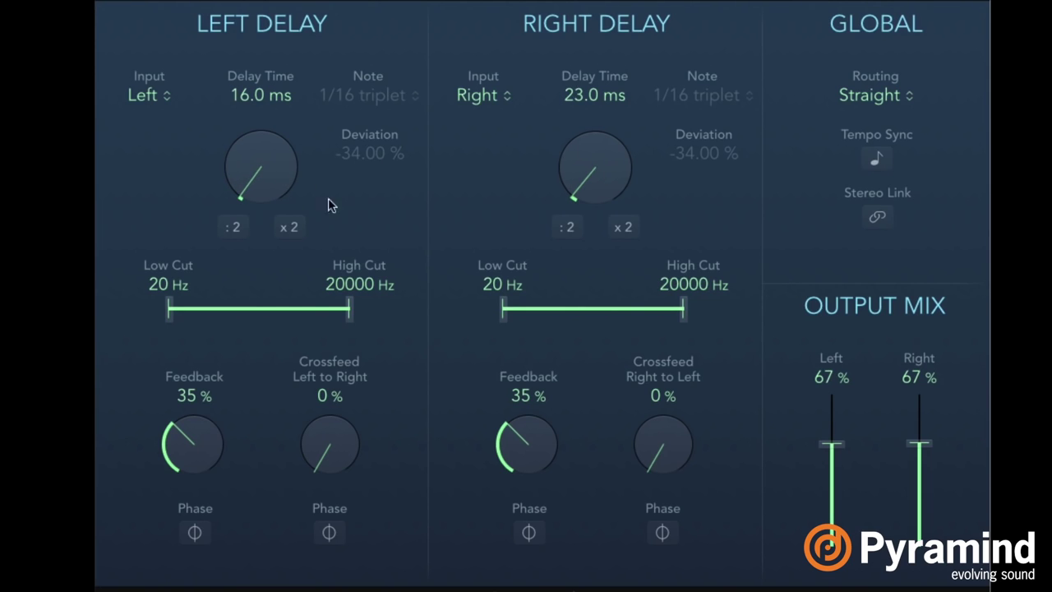
drag(272, 162, 272, 168)
drag(590, 179, 592, 189)
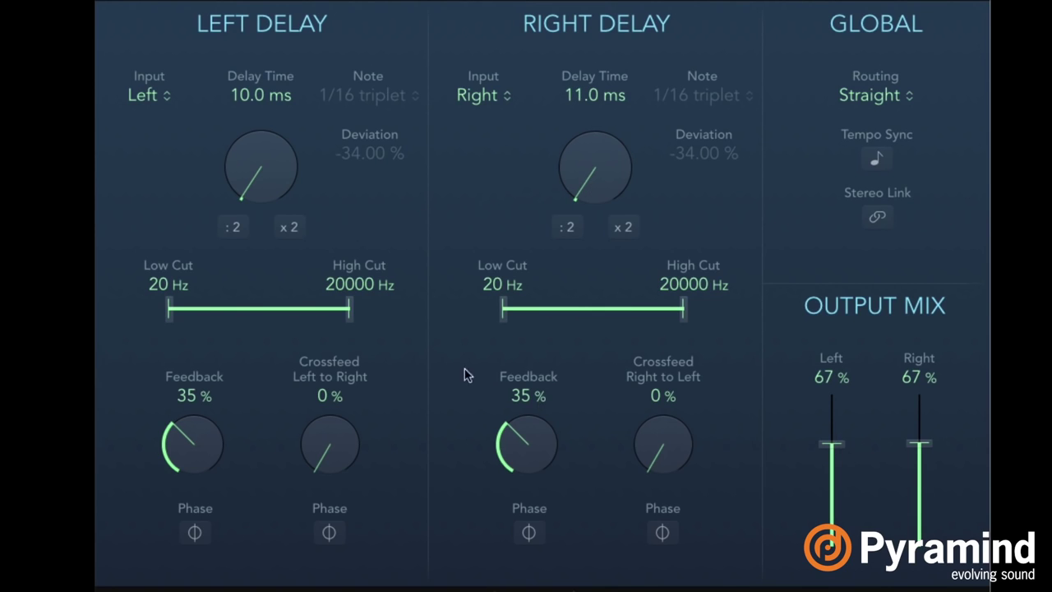
Push both Feedback knobs up in stages from about 45% to 94% left and 95% right.
drag(194, 458, 197, 429)
drag(524, 445, 526, 433)
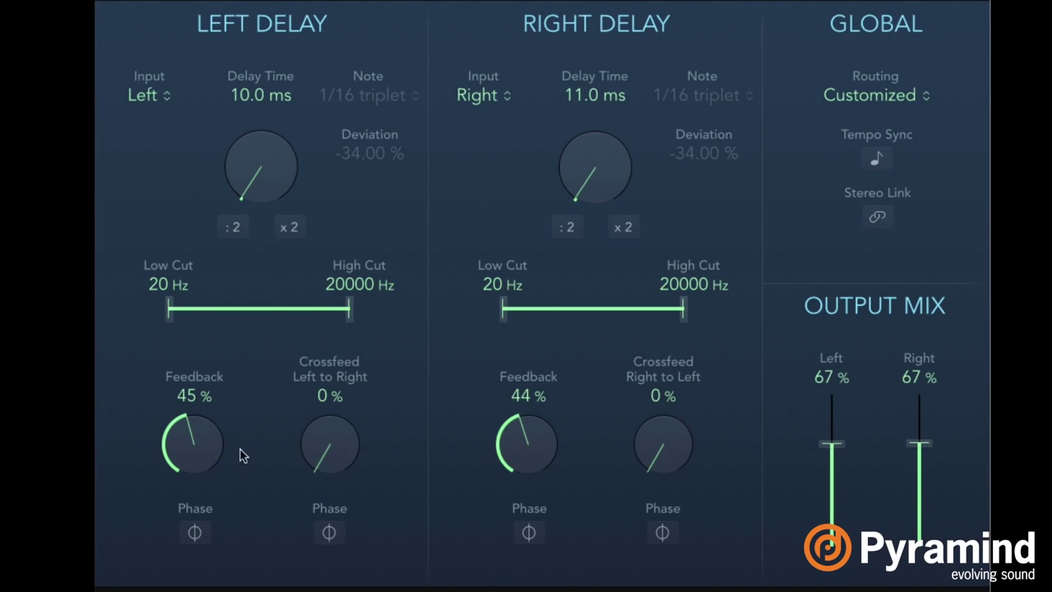
drag(203, 465, 198, 433)
drag(537, 460, 534, 440)
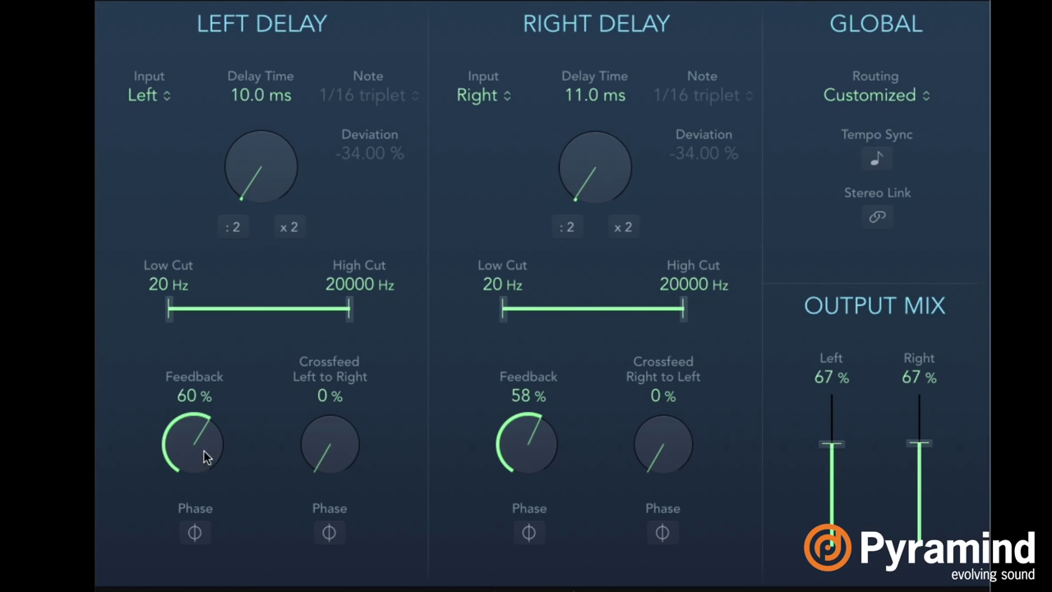
drag(205, 458, 204, 441)
drag(553, 441, 539, 453)
drag(195, 463, 207, 437)
drag(541, 457, 539, 447)
drag(199, 491, 192, 458)
drag(567, 441, 518, 444)
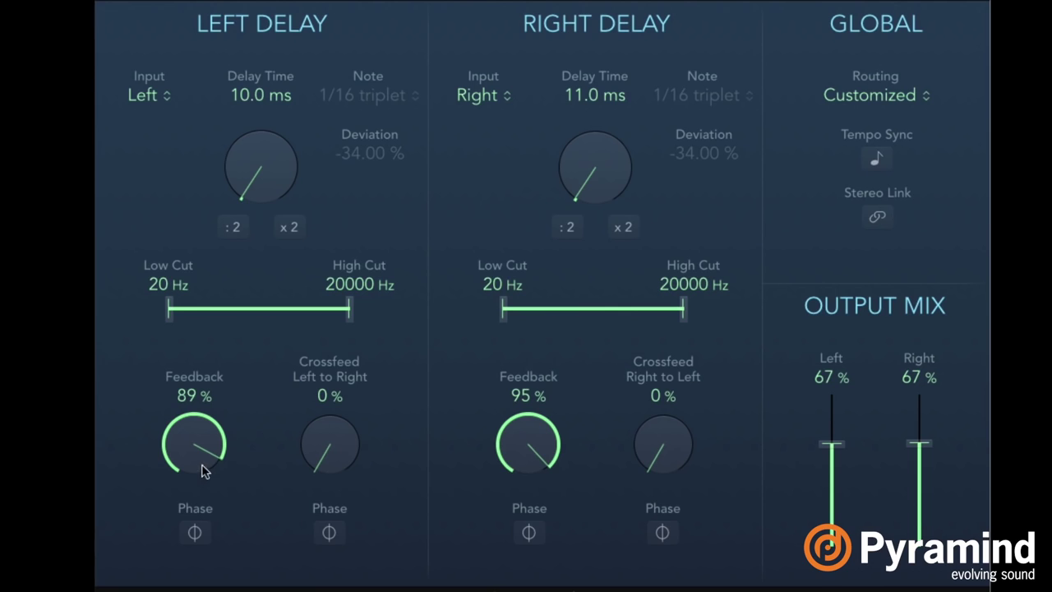
drag(206, 468, 210, 448)
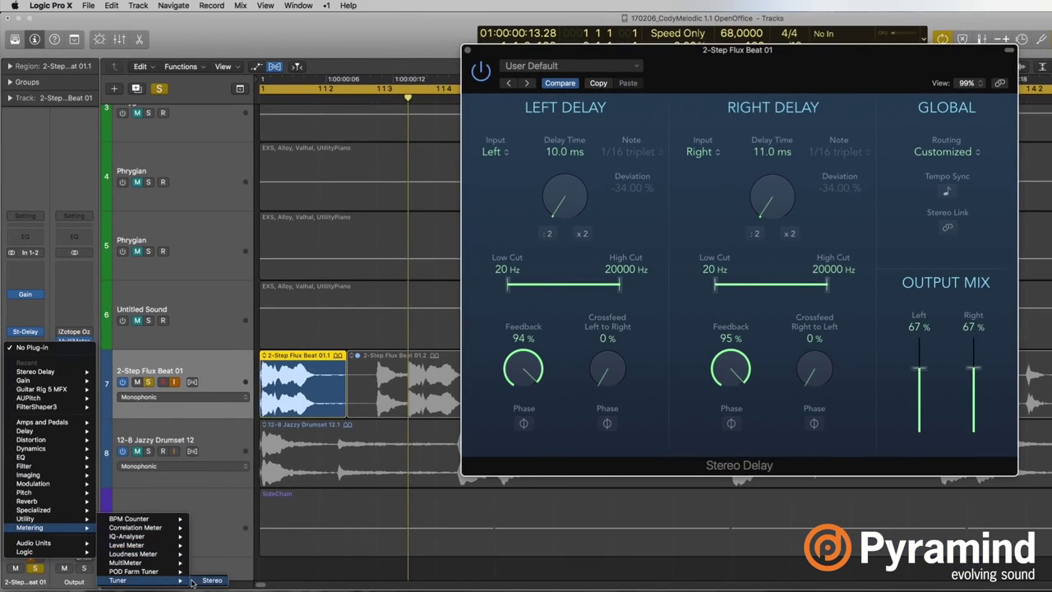
Add a stereo Tuner after the delay, start playback, and arrange the Tuner and delay windows.
click(429, 389)
key(space)
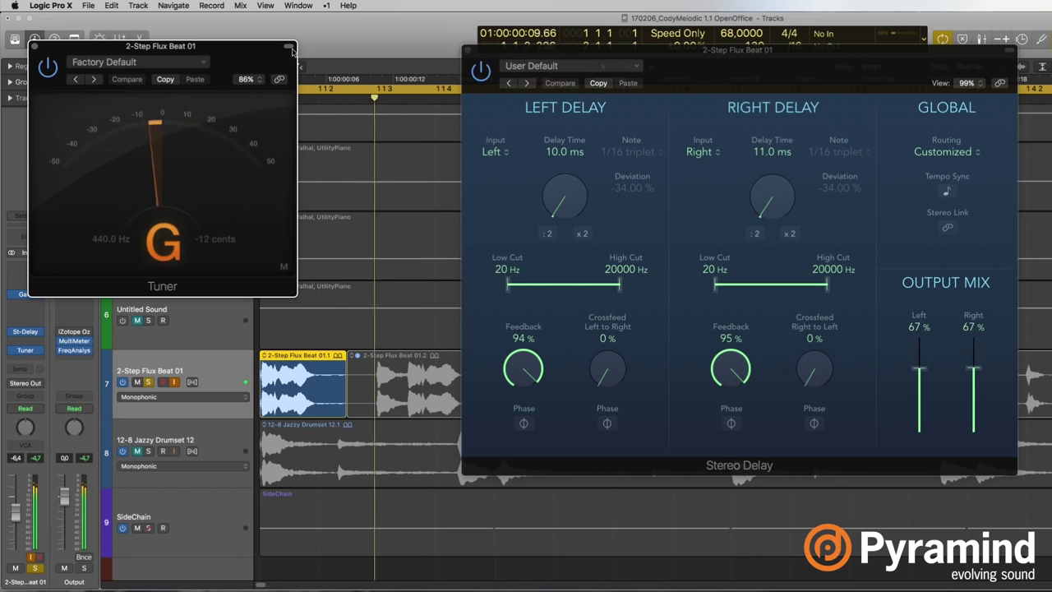
drag(190, 28, 1043, 18)
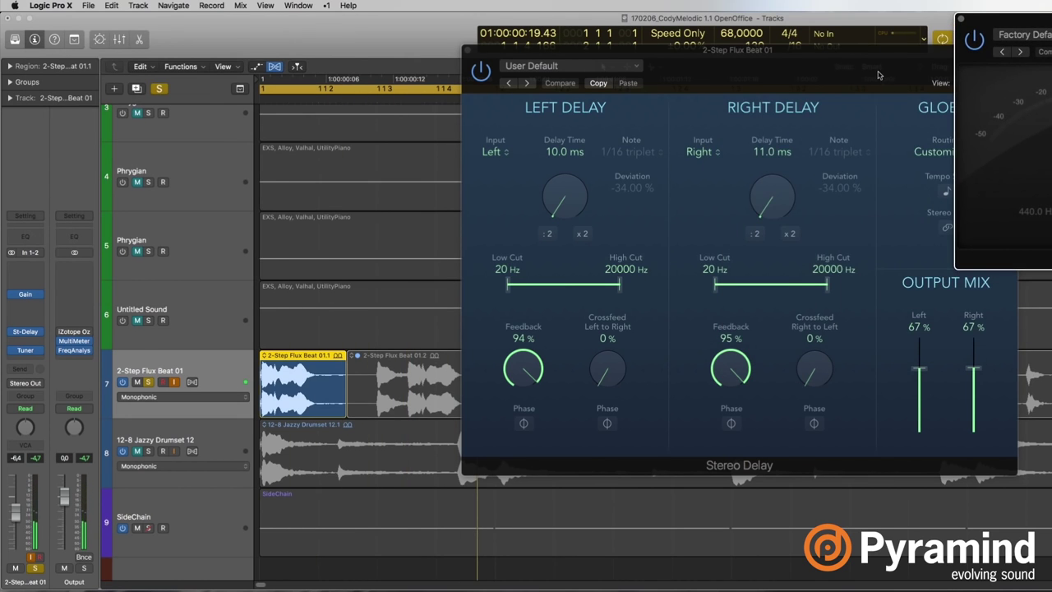
drag(876, 75, 686, 68)
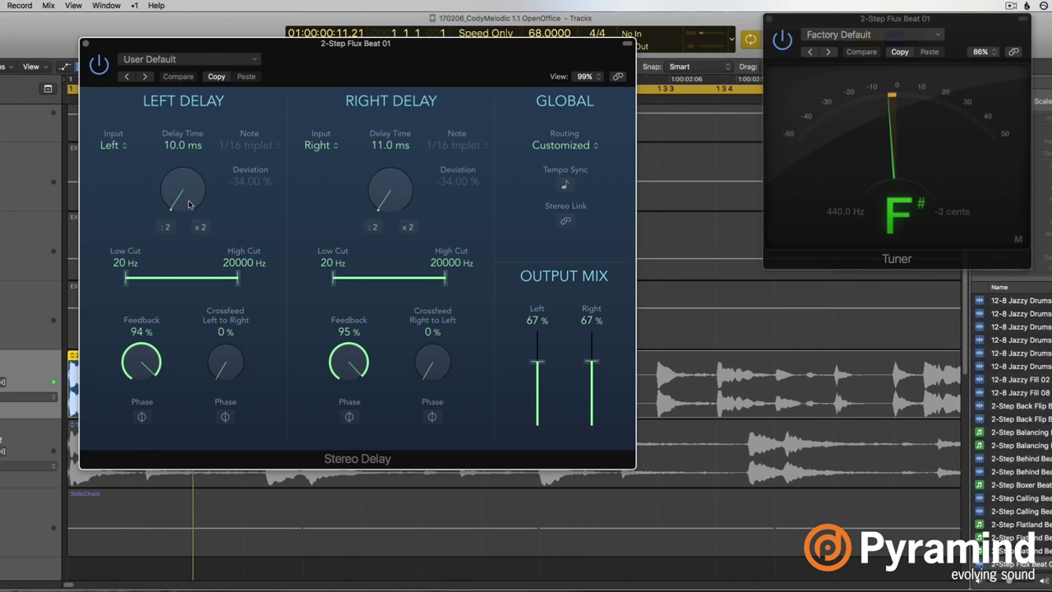
Bring both Stereo Delay times to 9 ms and move the delay window right.
drag(190, 204, 189, 179)
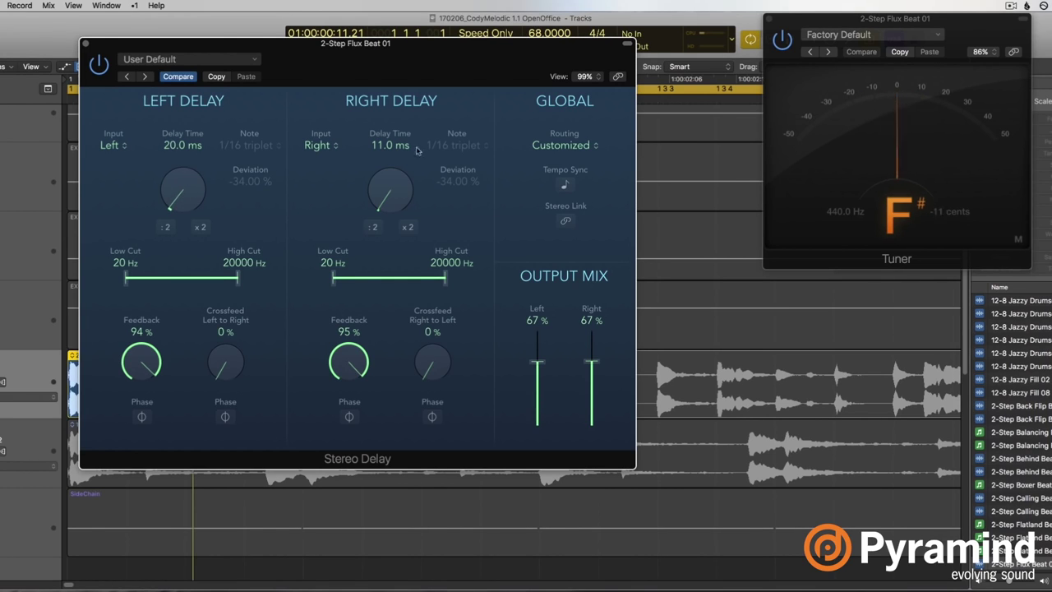
drag(396, 191, 390, 169)
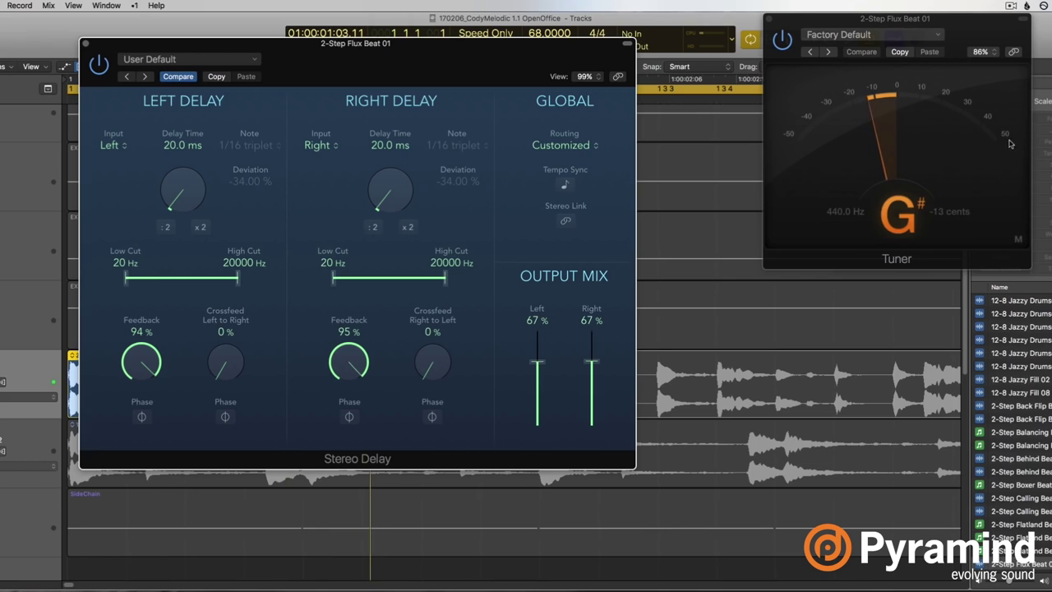
drag(187, 198, 182, 212)
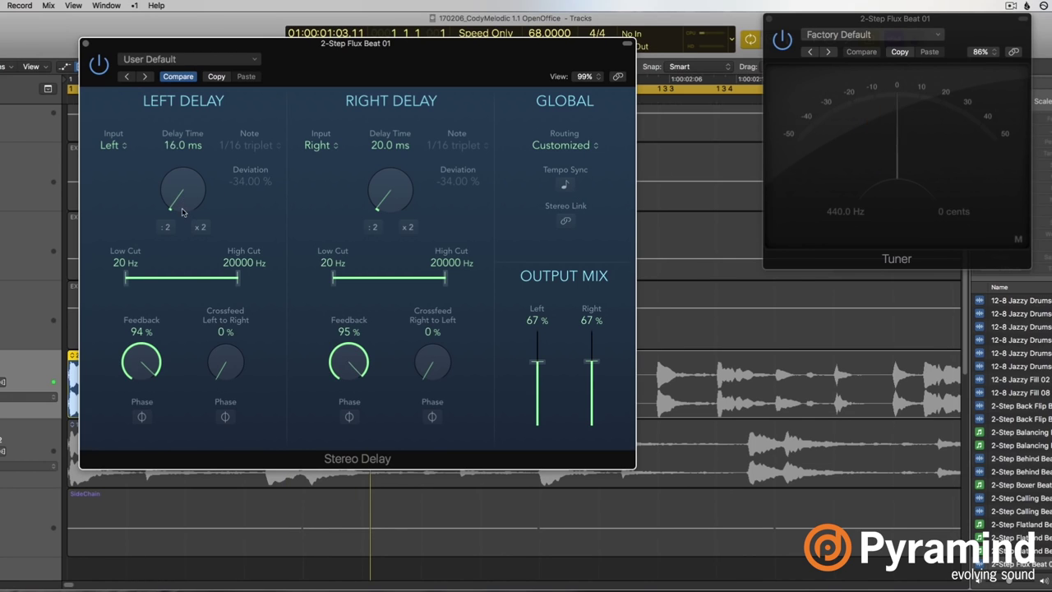
drag(400, 184, 391, 201)
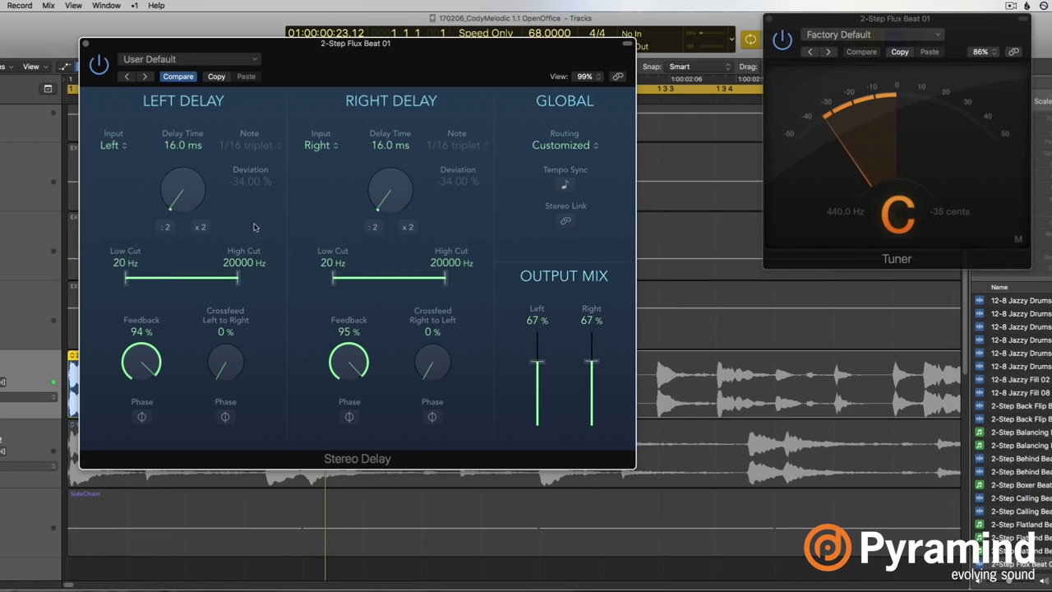
drag(180, 186, 177, 199)
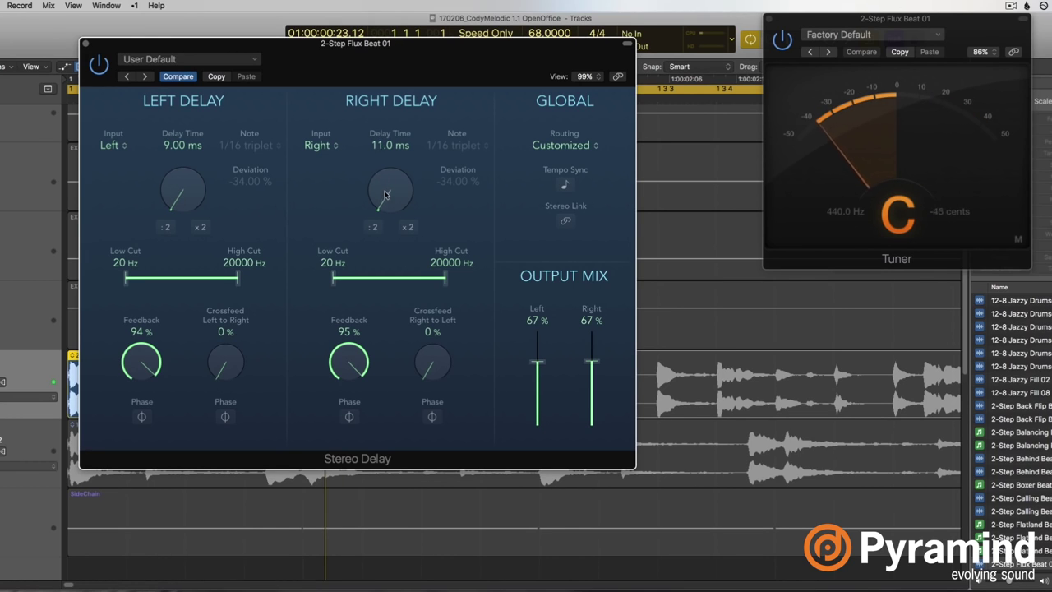
drag(385, 194, 383, 200)
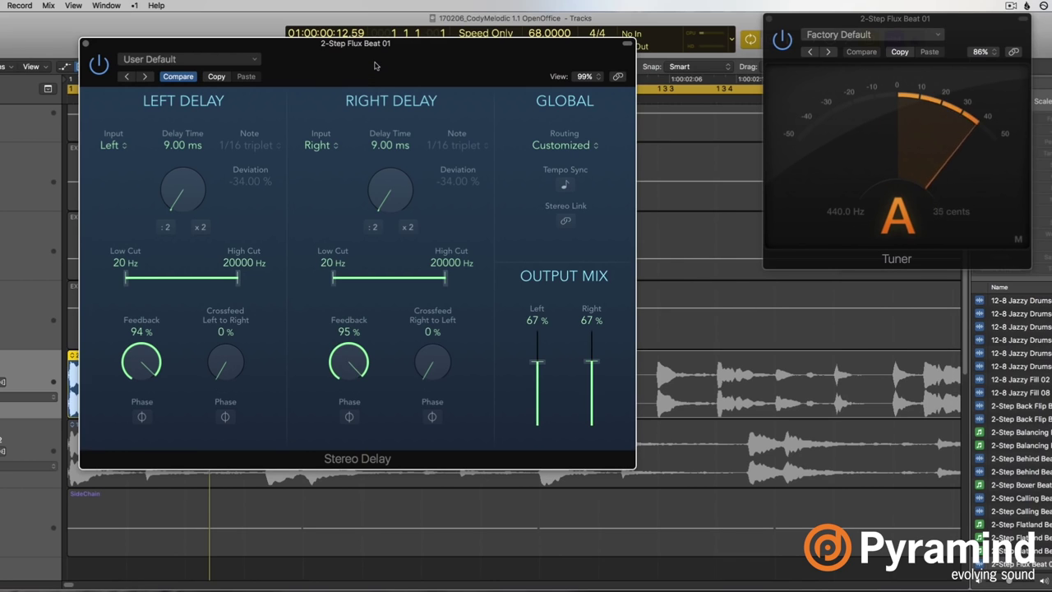
drag(374, 65, 469, 67)
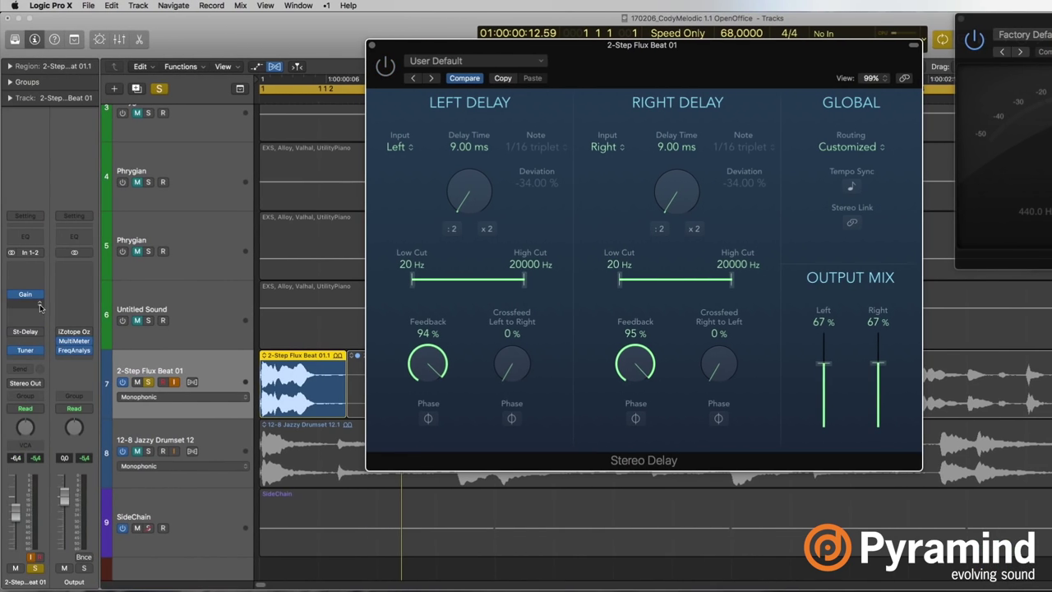
Insert Audio Units > Native Instruments > Guitar Rig 5 MFX > Stereo and move its window right.
click(39, 308)
mouse_move(65, 496)
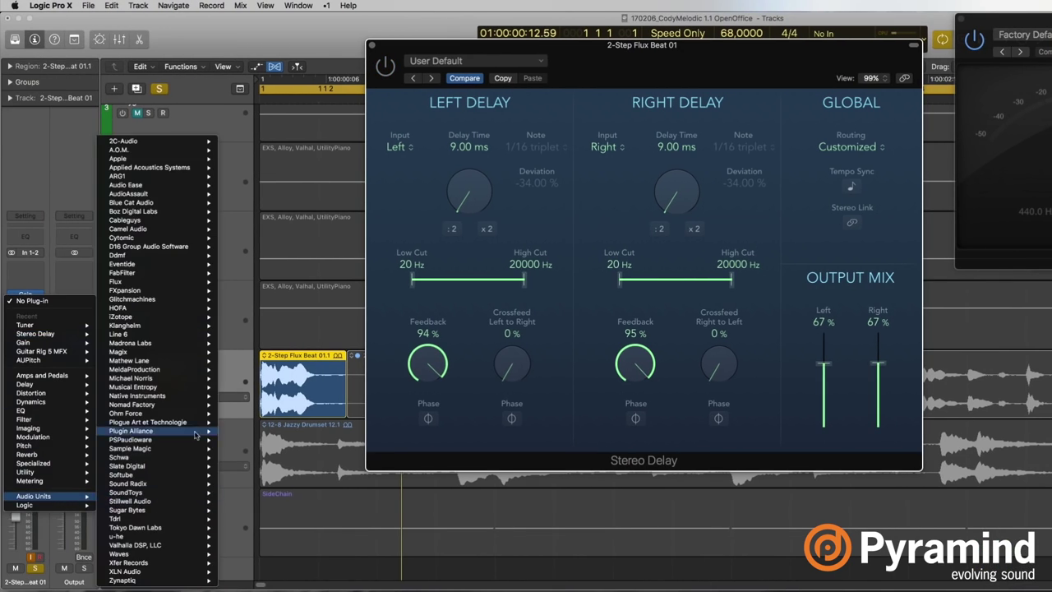
mouse_move(186, 396)
mouse_move(283, 422)
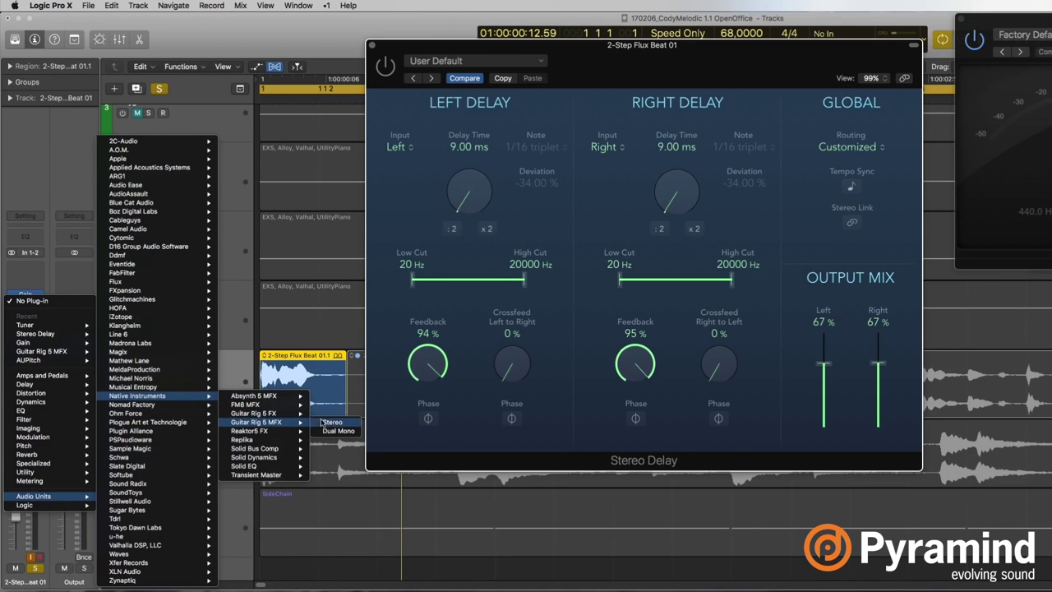
click(333, 421)
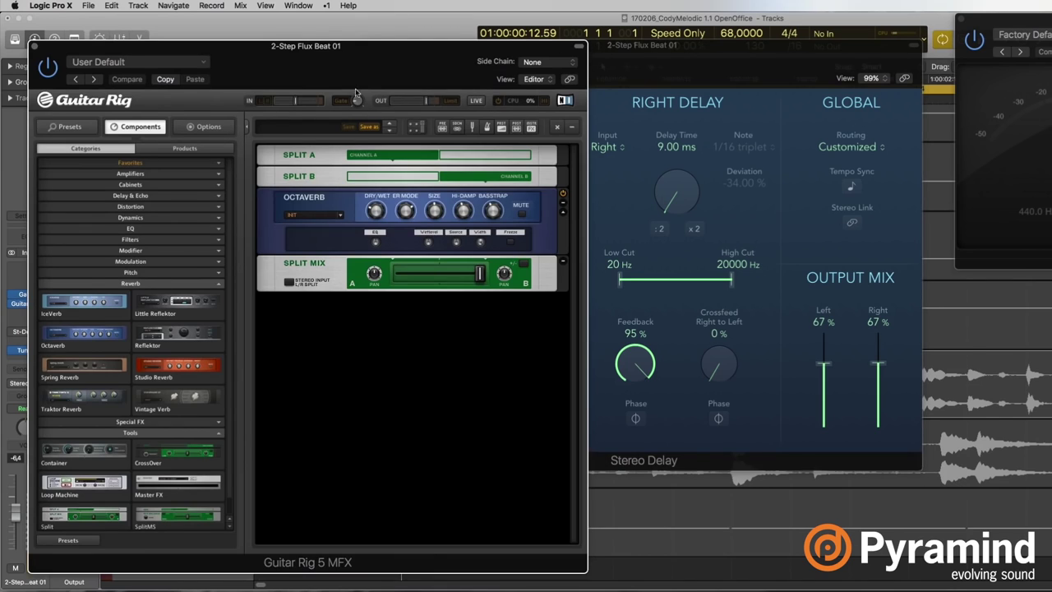
drag(358, 71, 730, 50)
Delete the Octaverb module and drag Resochord from the Pitch components below Split Mix.
click(891, 182)
key(Delete)
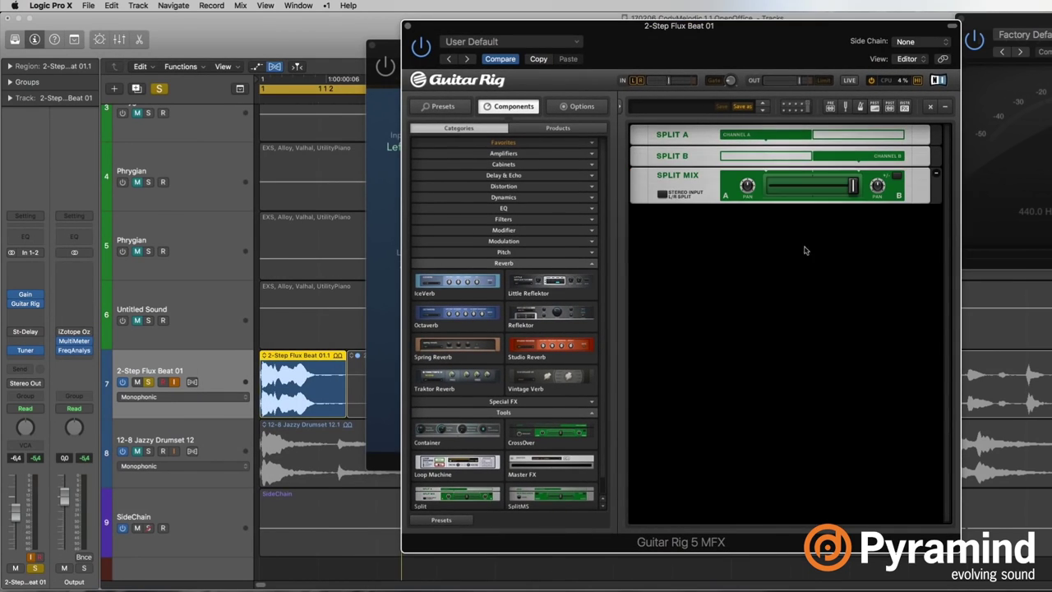
click(530, 263)
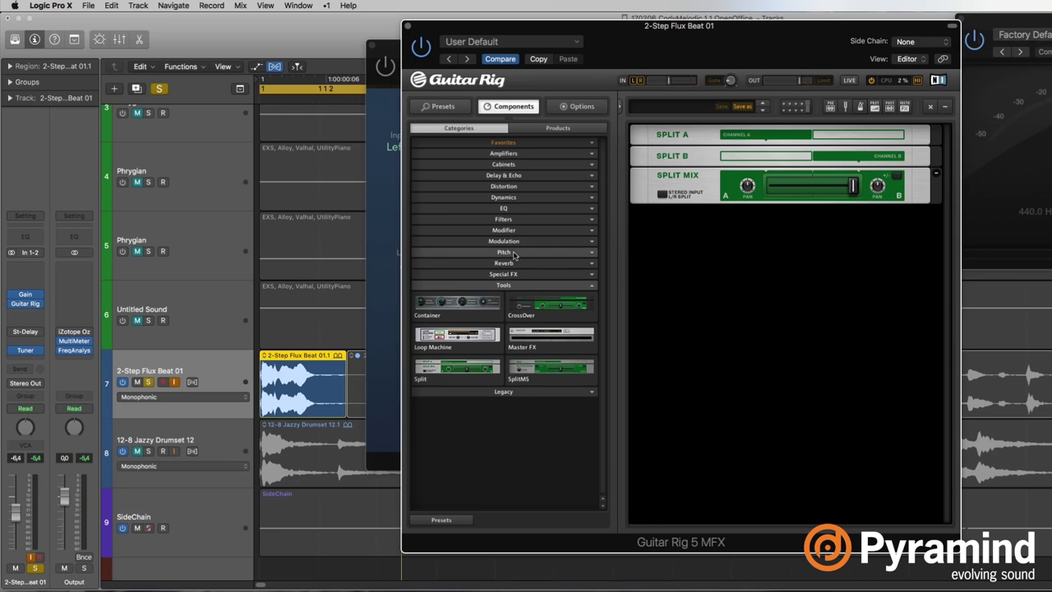
click(503, 252)
drag(549, 300, 765, 258)
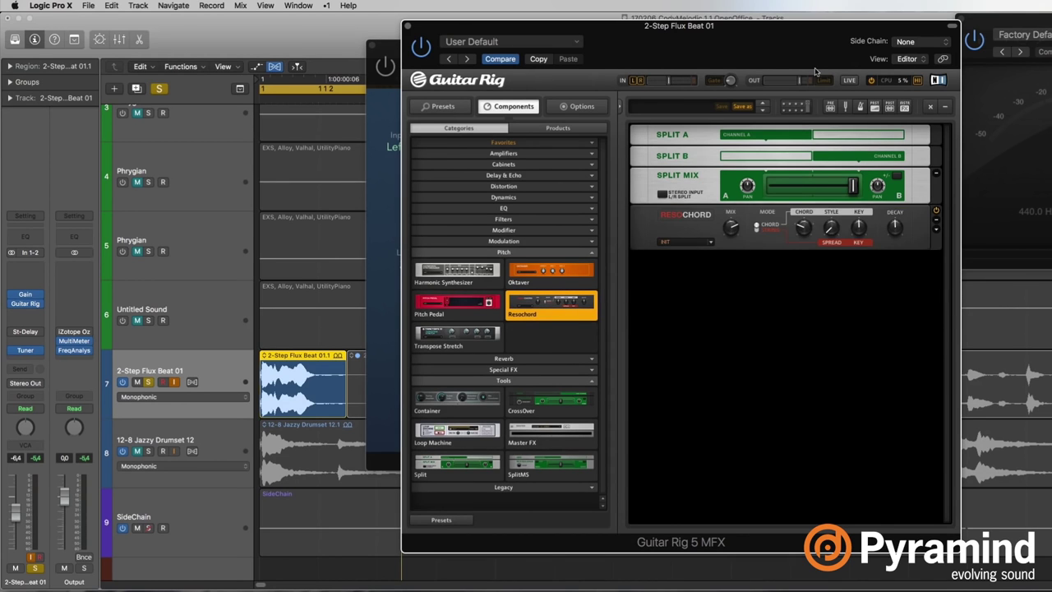
drag(792, 54, 655, 91)
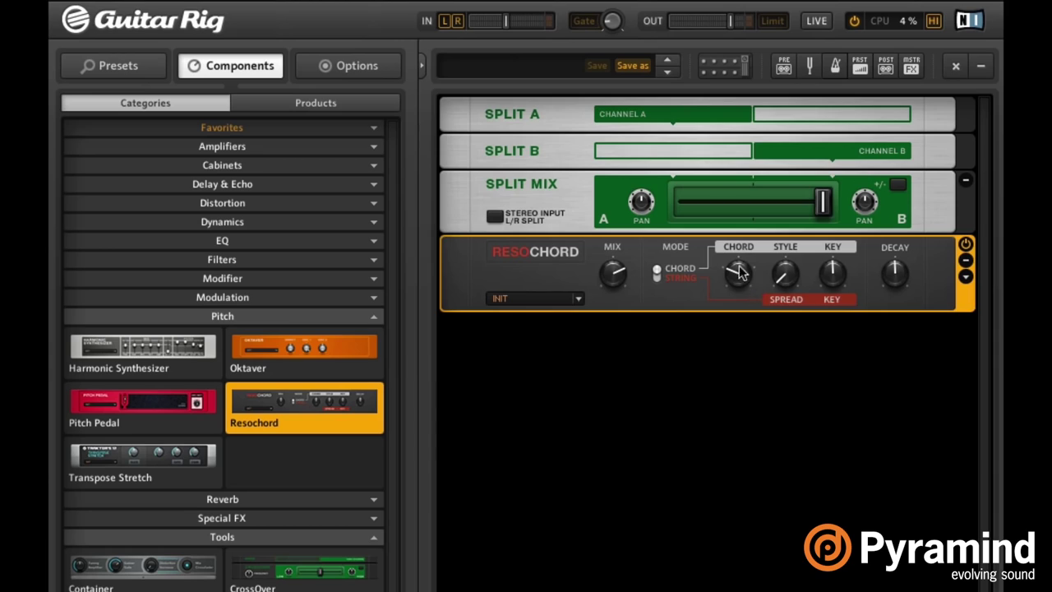
Adjust the Resochord CHORD knob and switch its STYLE to alt.
drag(737, 274, 764, 277)
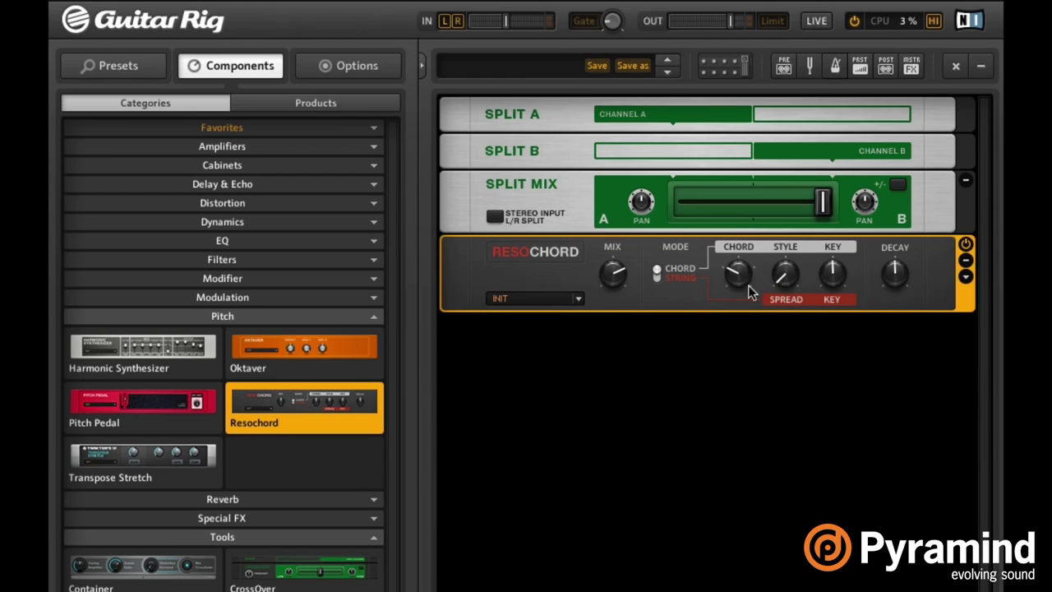
mouse_move(787, 258)
drag(786, 258, 764, 288)
drag(781, 275, 797, 248)
drag(746, 275, 753, 243)
Set the Resochord MIX to 100% and turn its DECAY down.
drag(616, 274, 617, 265)
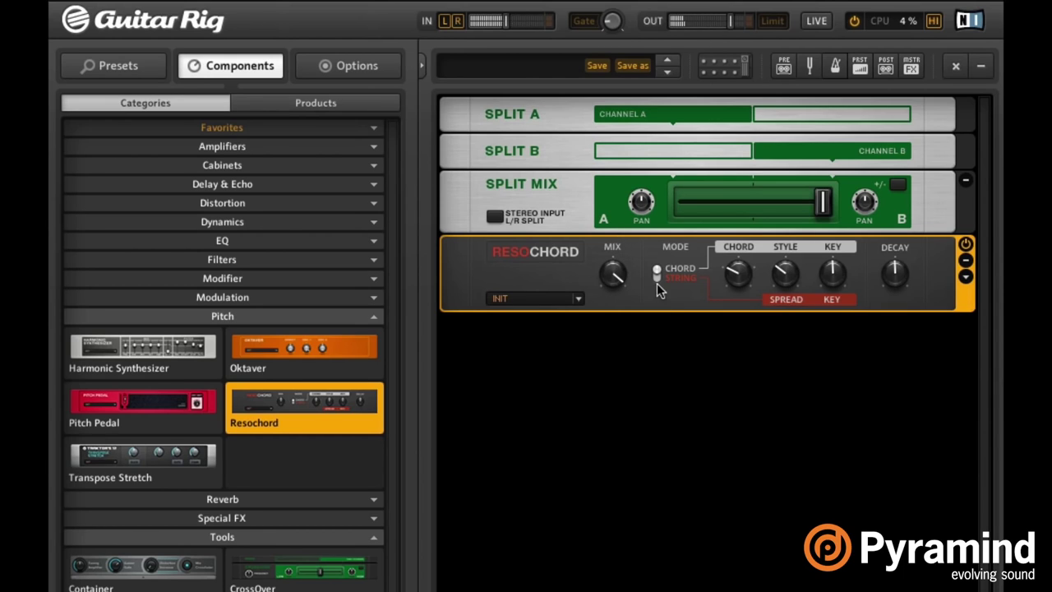
click(895, 276)
drag(898, 277, 904, 268)
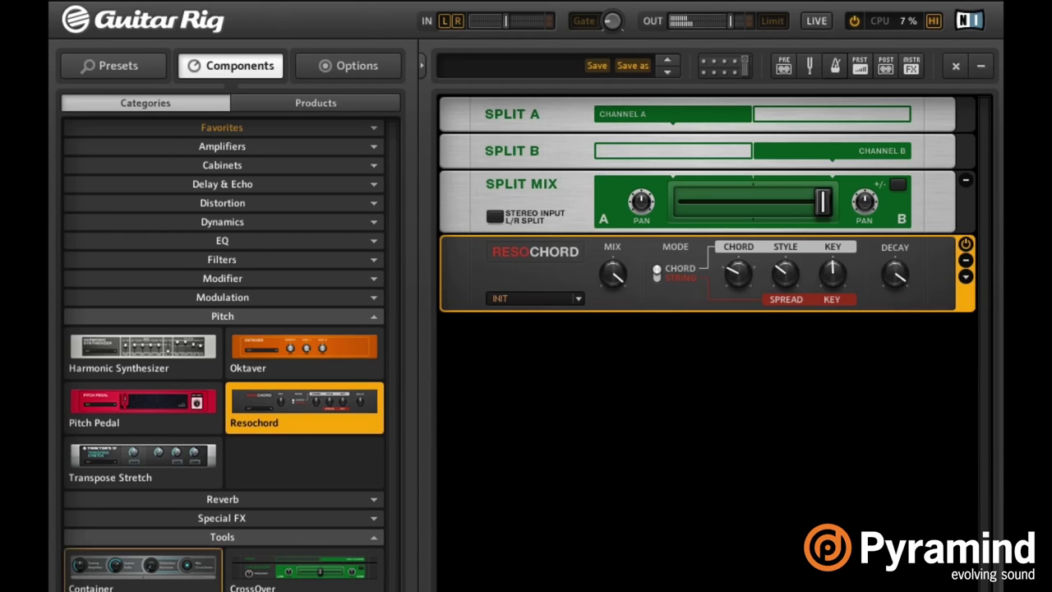
drag(907, 280, 887, 330)
drag(612, 284, 606, 273)
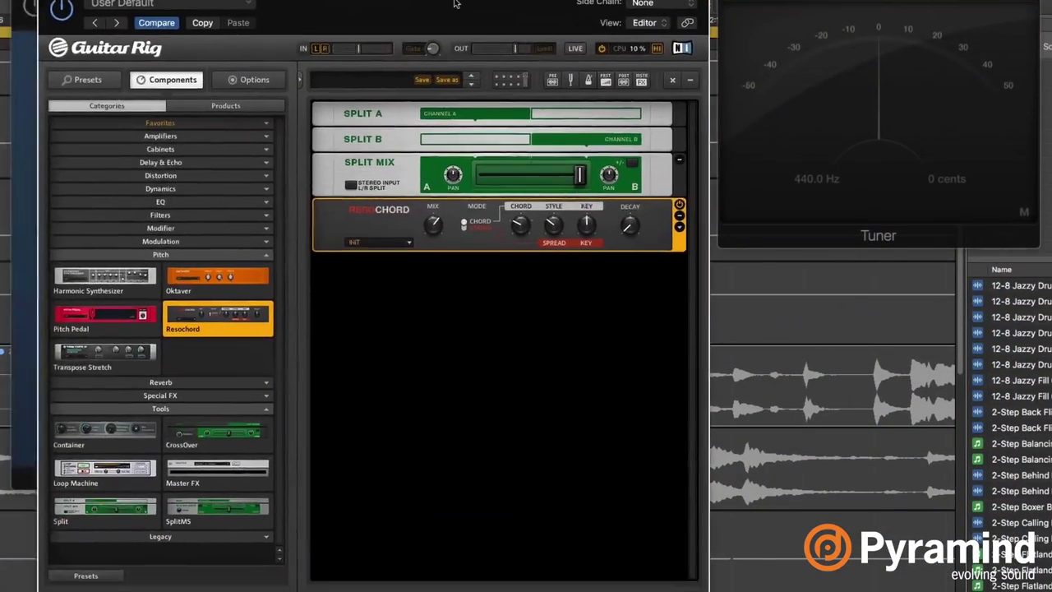
Shift the Guitar Rig window, close the Stereo Delay window, and select both 2-Step Flux Beat regions.
drag(454, 4, 457, 3)
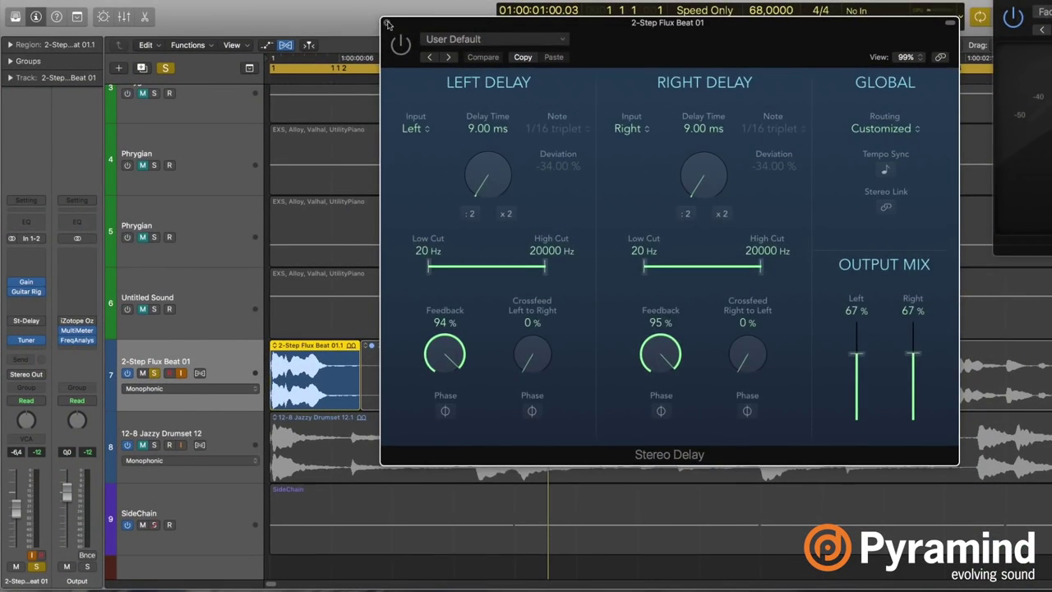
click(389, 23)
click(240, 361)
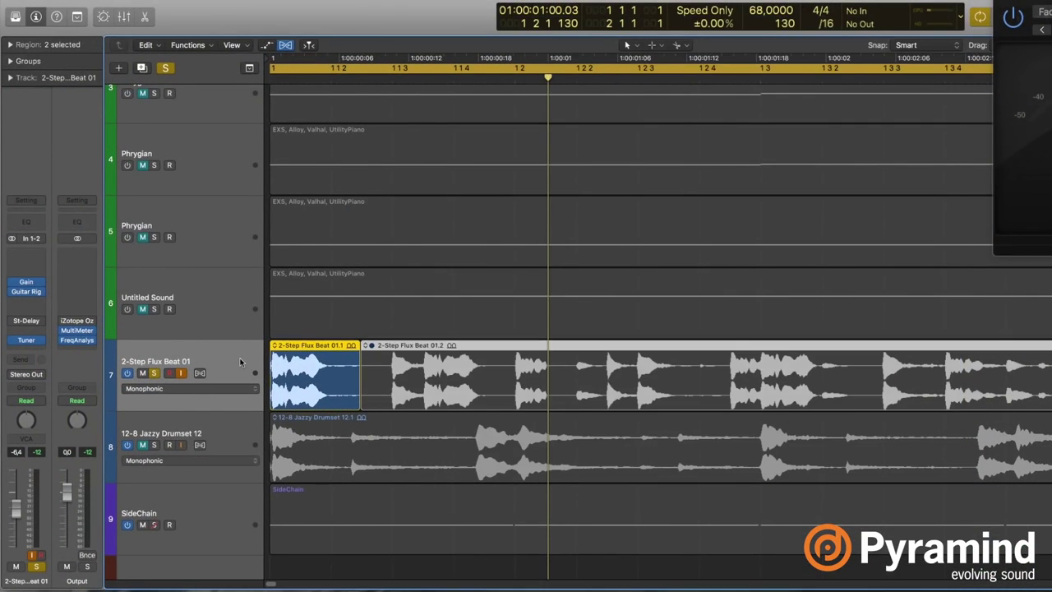
Add an Audio 4 track duplicating track 7's settings and copy region 01.1 onto it.
key(alt+super+a)
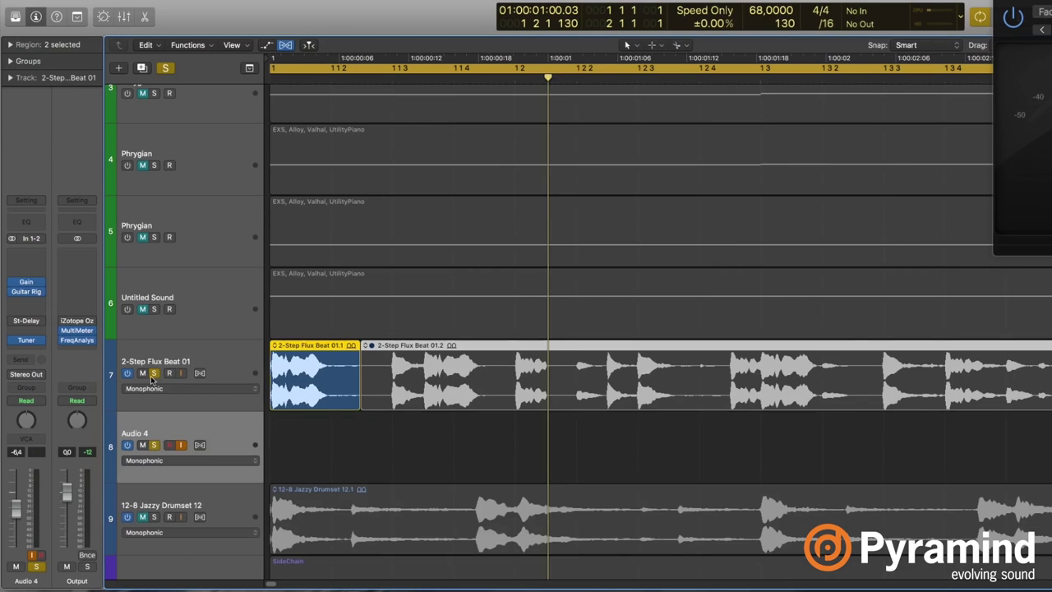
click(311, 433)
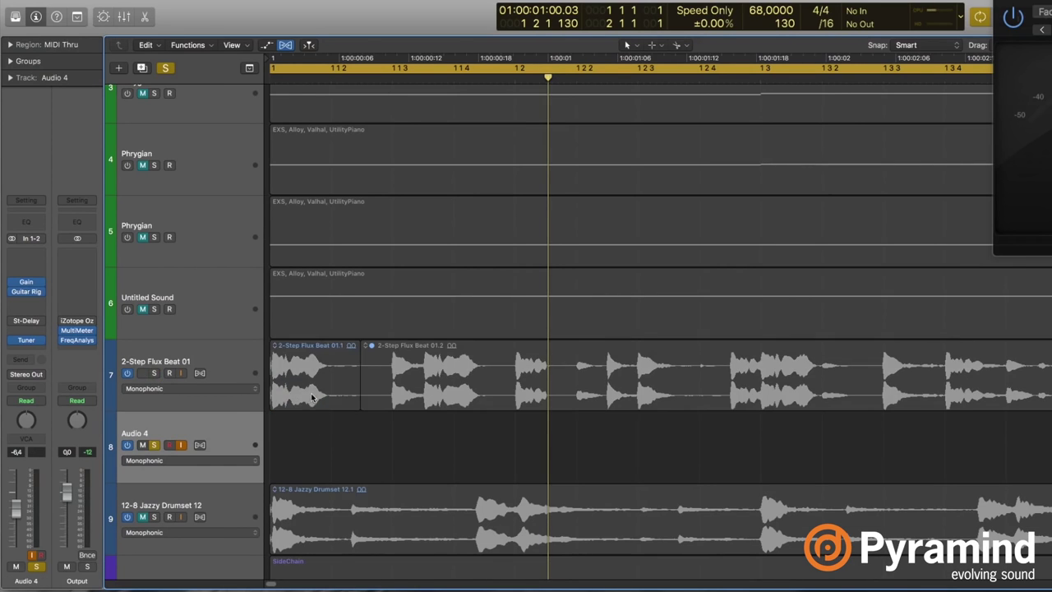
drag(312, 397, 316, 448)
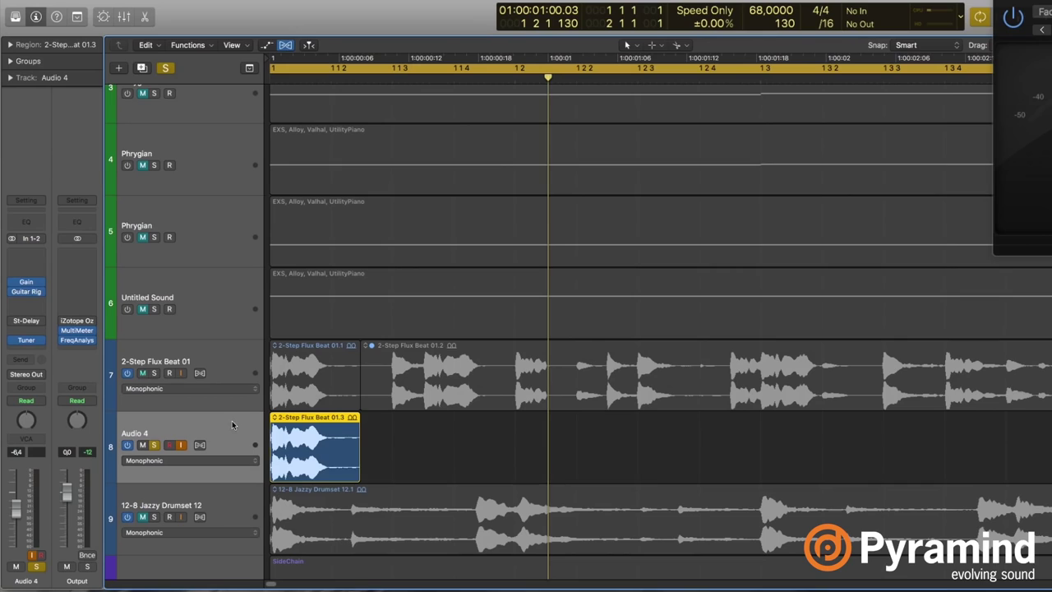
Bypass the Gain plug-in on Audio 4 and check the timeline zoom.
mouse_move(14, 286)
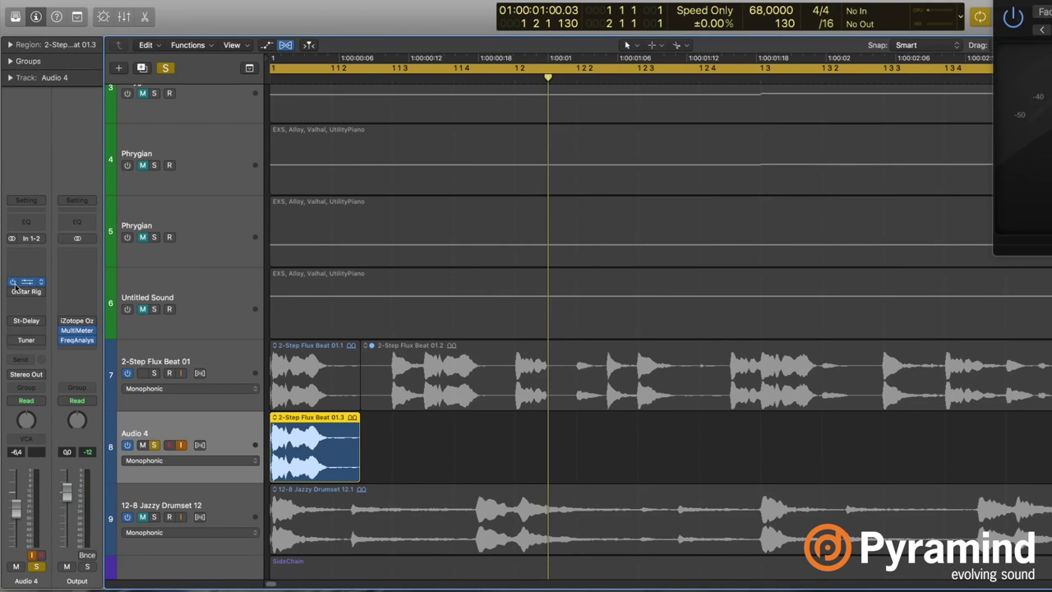
click(13, 282)
click(182, 404)
click(182, 423)
key(super+Left)
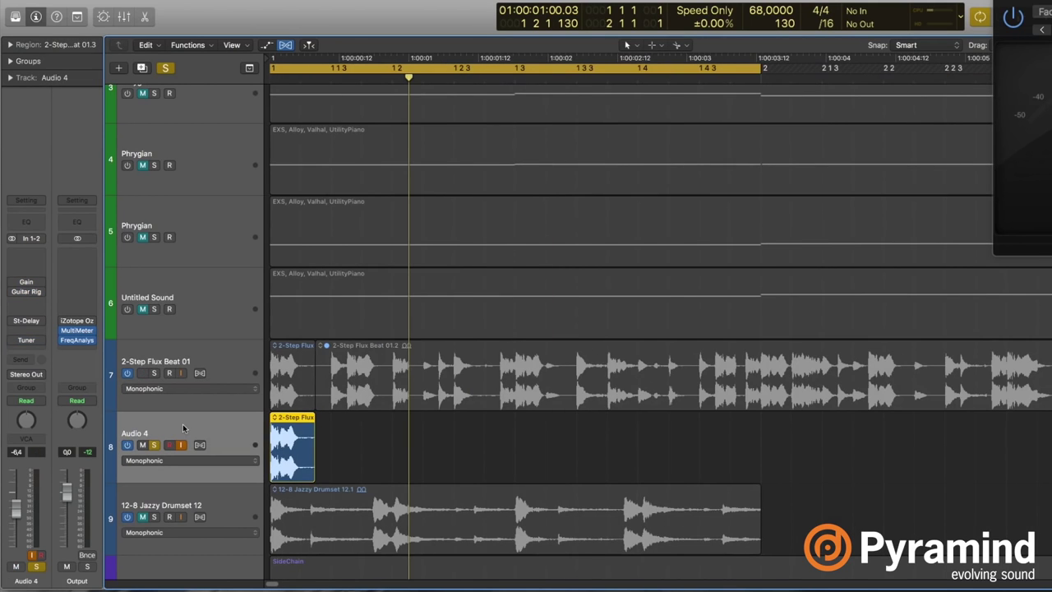
key(super+Right)
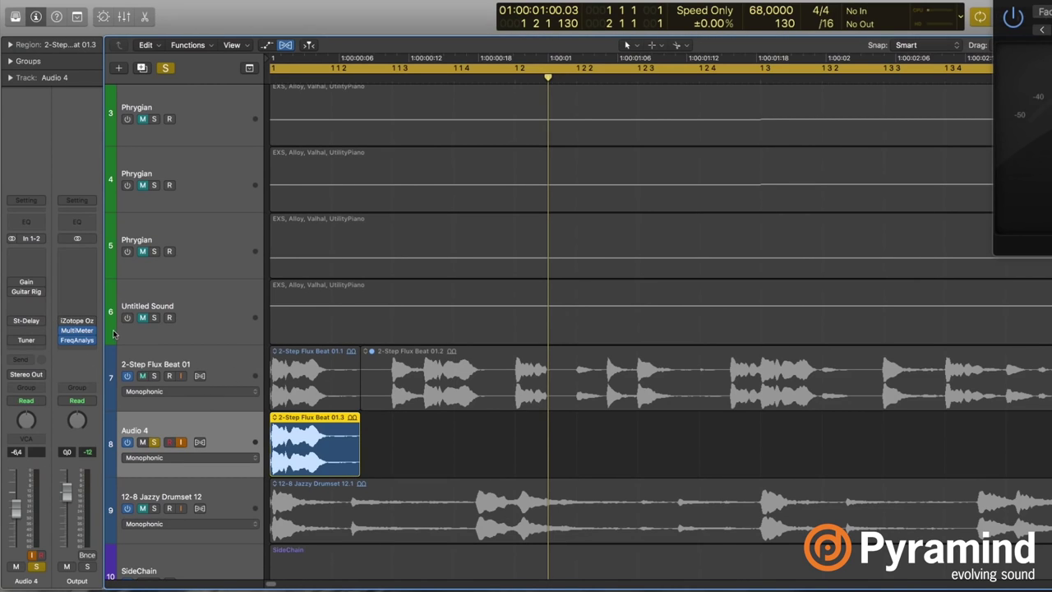
Insert the stereo FF Pro-Q 2 equaliser on Audio 4 and move its window right.
click(26, 309)
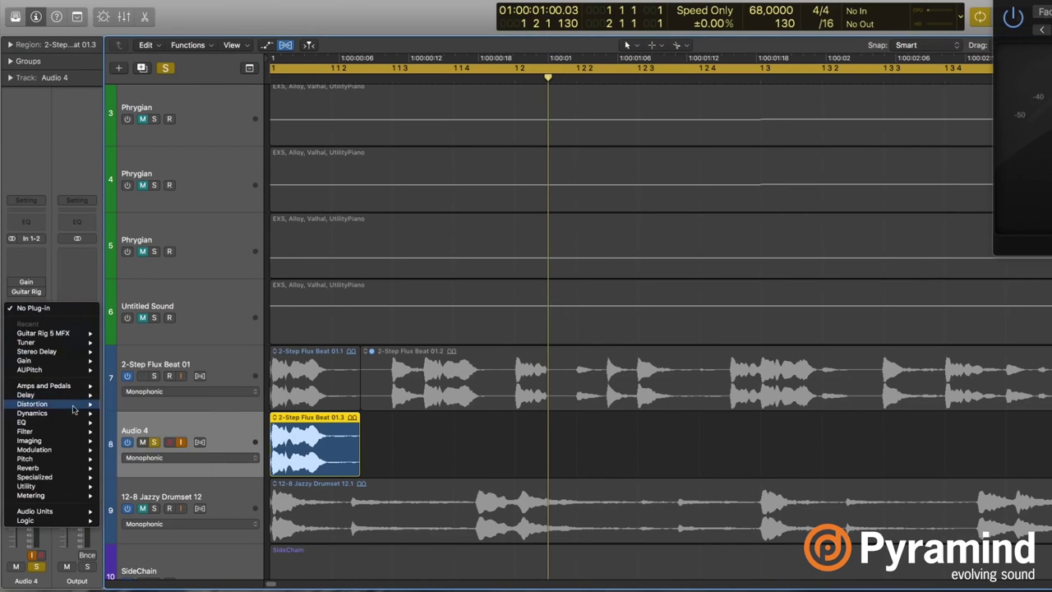
mouse_move(78, 423)
mouse_move(177, 432)
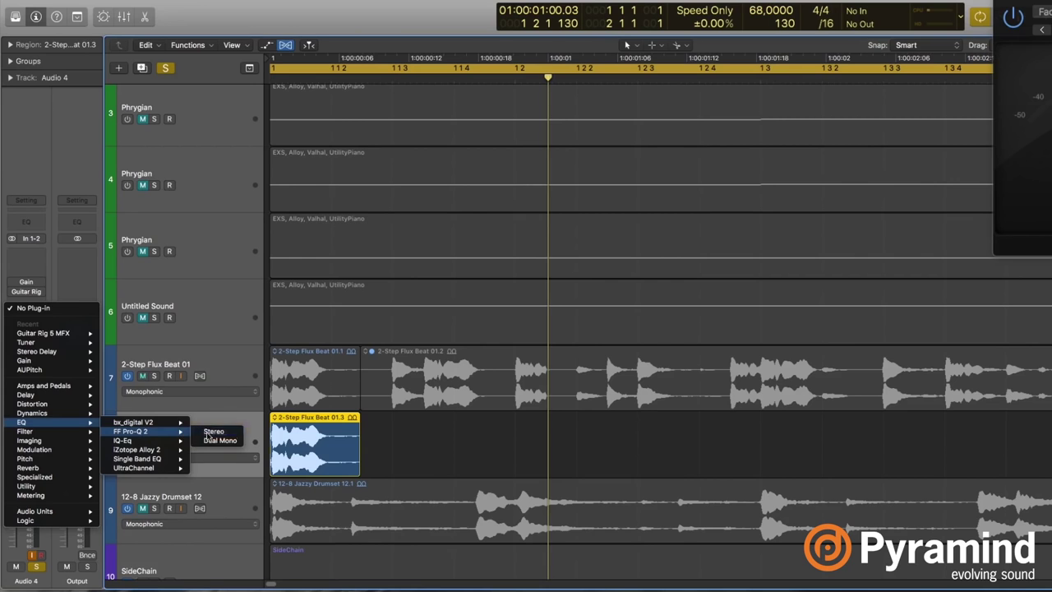
click(209, 432)
drag(505, 47, 1000, 41)
Lengthen the copied beat region and play it to watch the Pro-Q 2 analyzer.
drag(358, 474, 521, 475)
key(space)
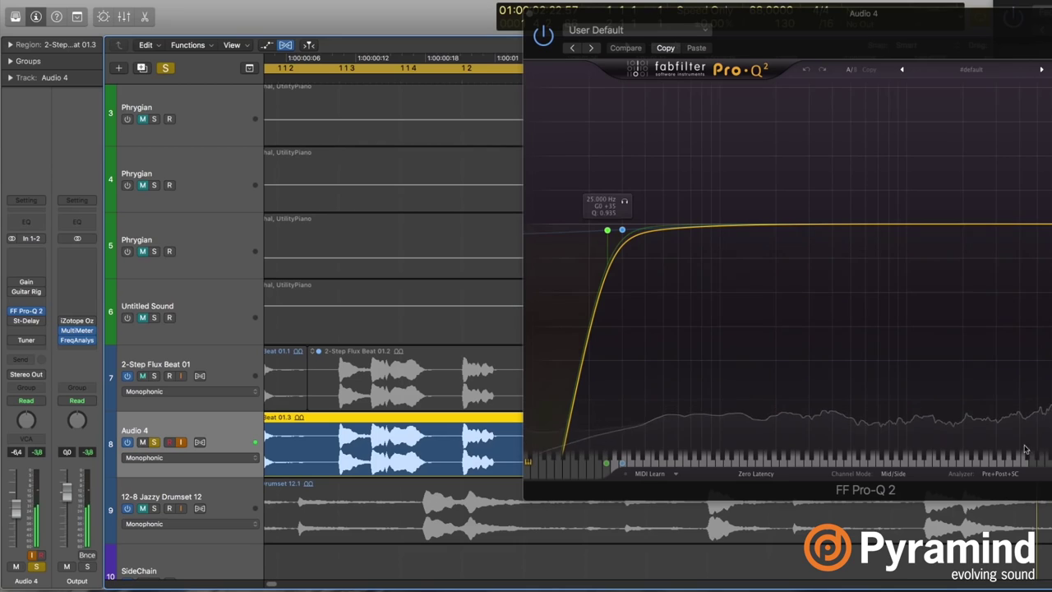
mouse_move(999, 478)
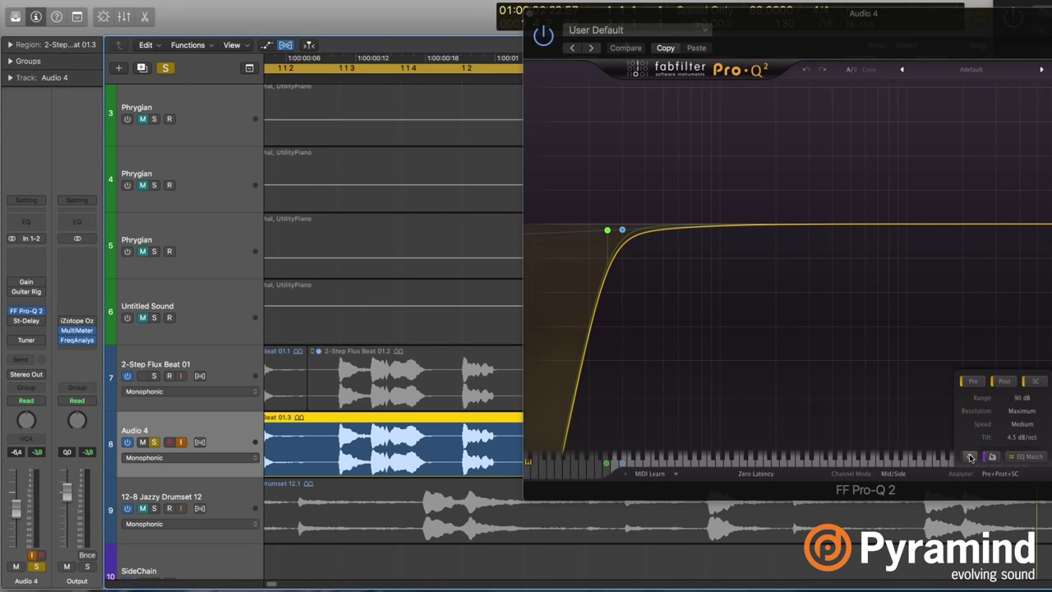
mouse_move(970, 457)
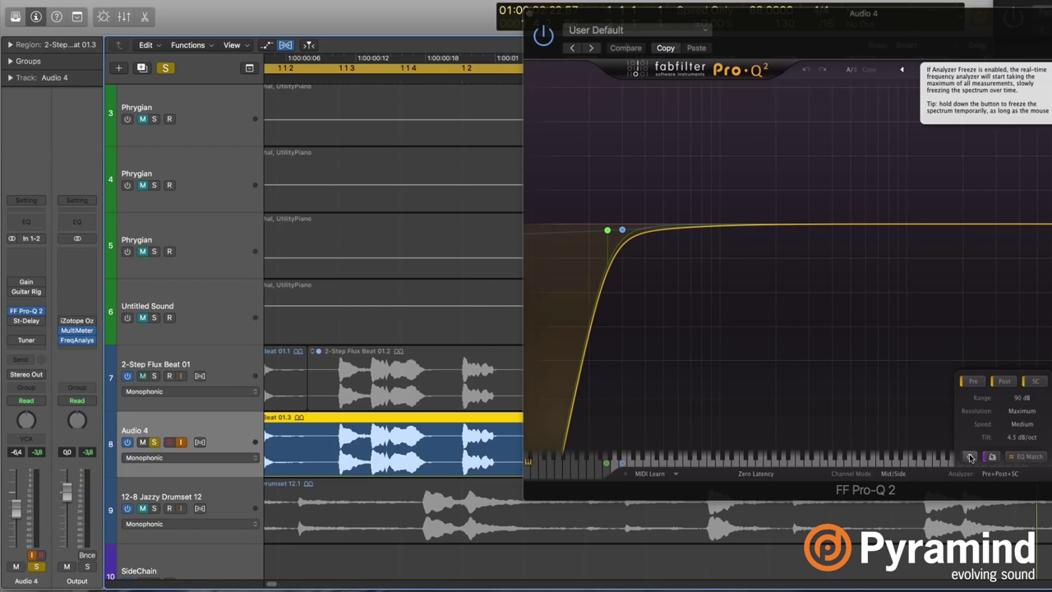
key(space)
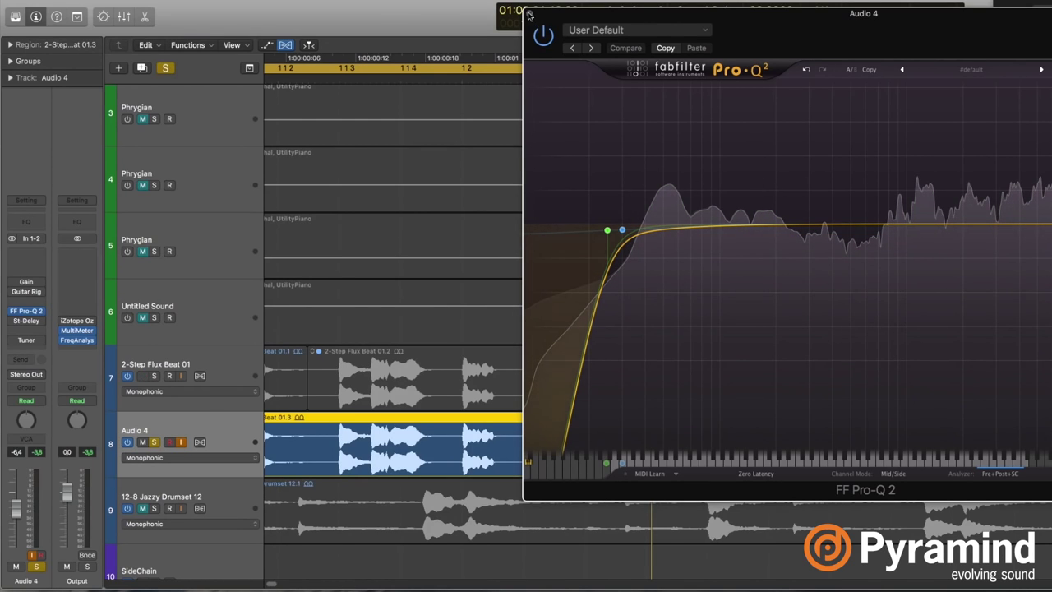
Split Audio 4's region, delete the right part, and keep 2-Step Flux Beat 01.4 selected.
key(super+w)
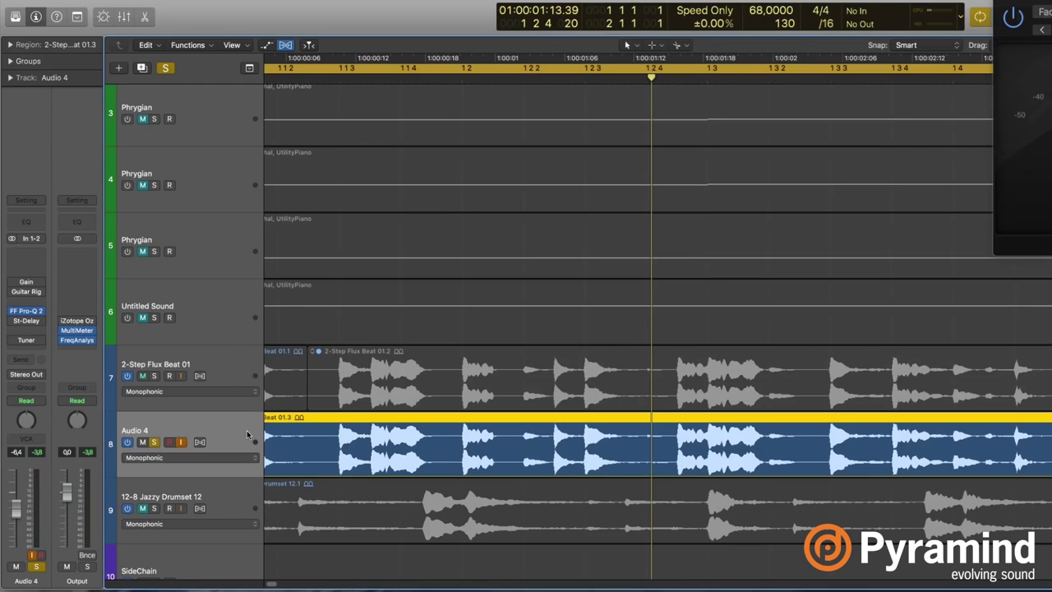
scroll(271, 442, left, 3)
super+click(375, 447)
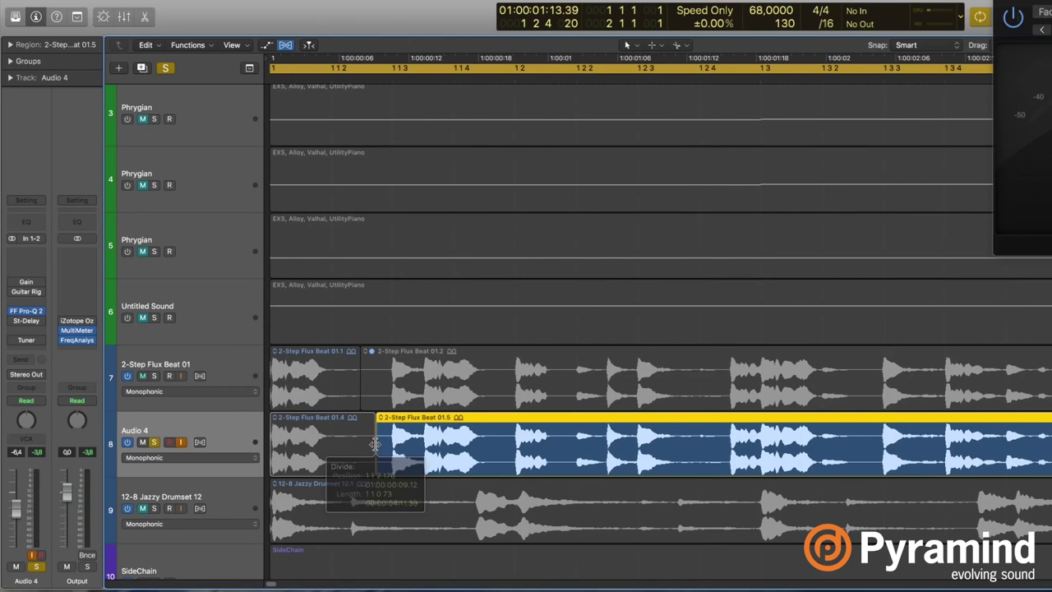
key(Delete)
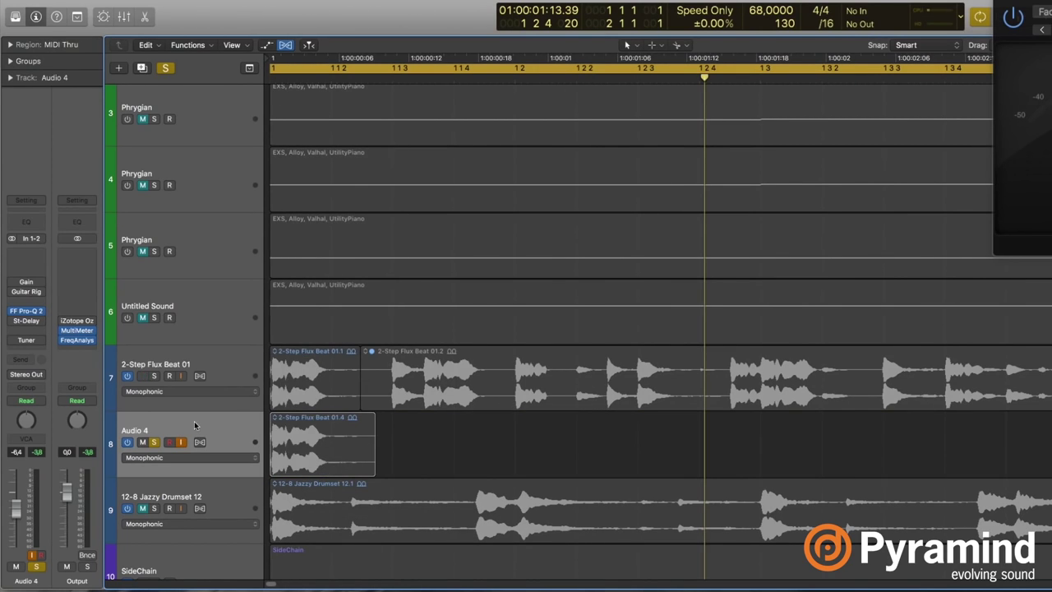
click(194, 424)
key(z)
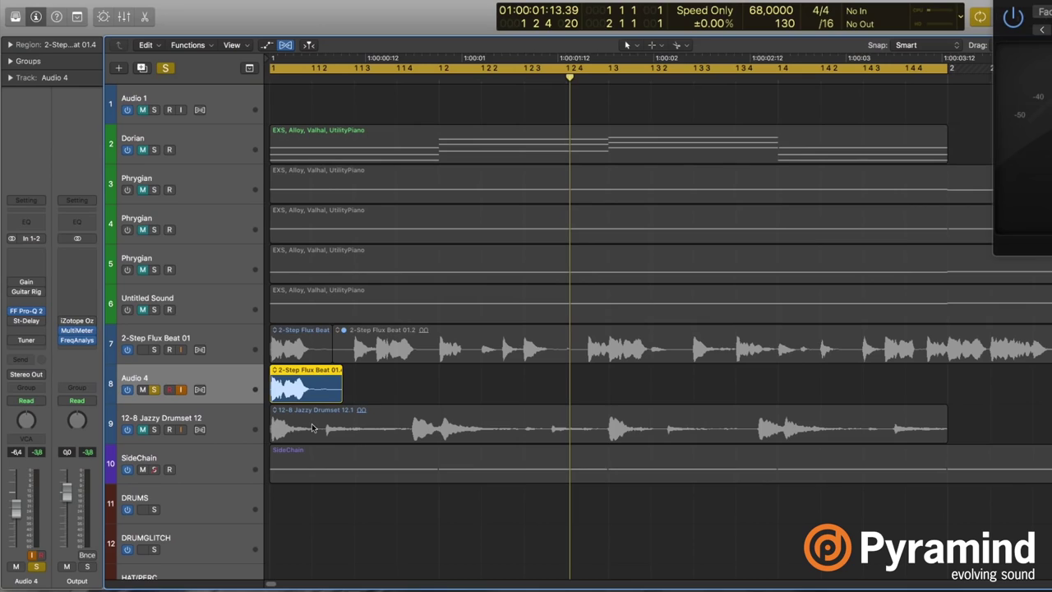
Show the flex controls and set Audio 4's flex mode to Monophonic.
mouse_move(12, 310)
key(super+f)
key(super+f)
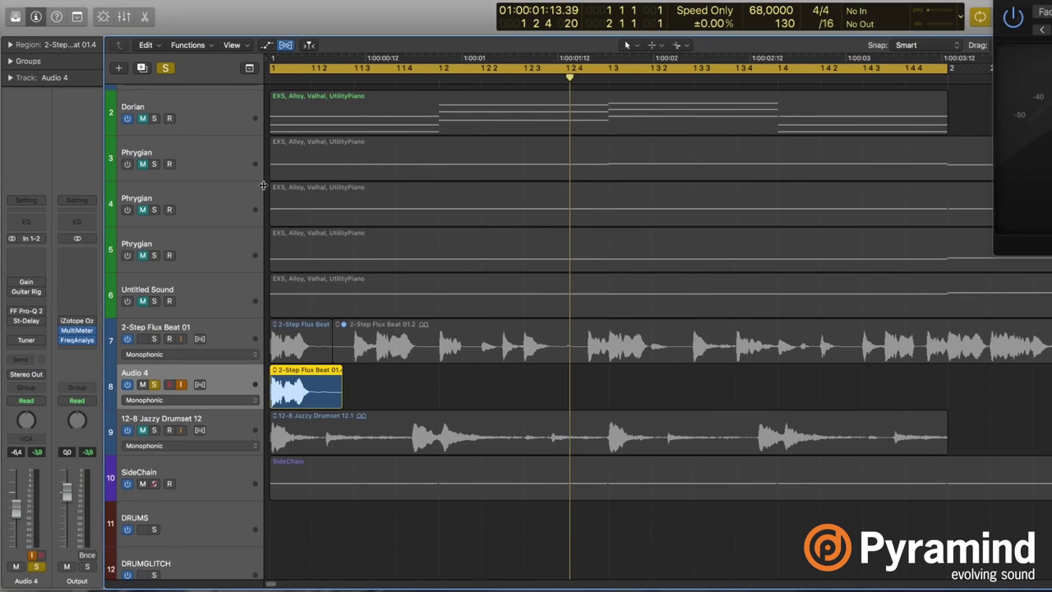
click(286, 45)
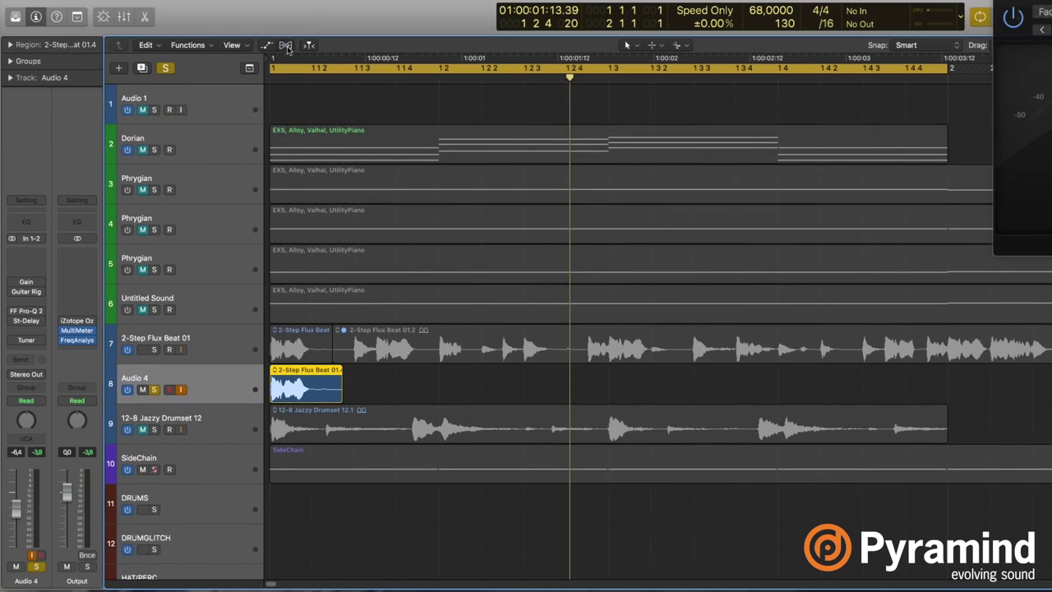
click(287, 45)
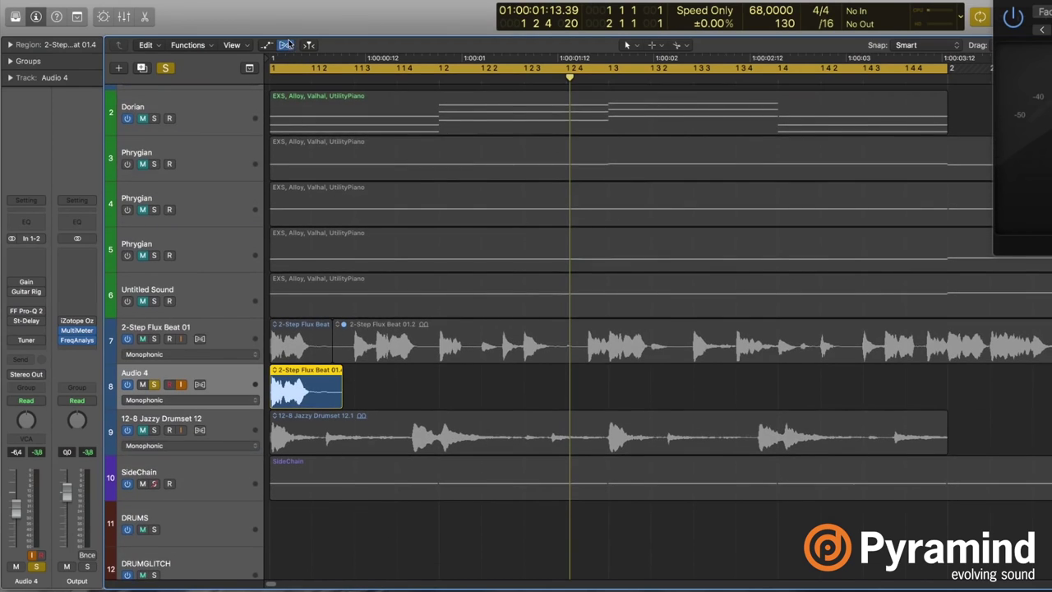
click(215, 399)
click(206, 400)
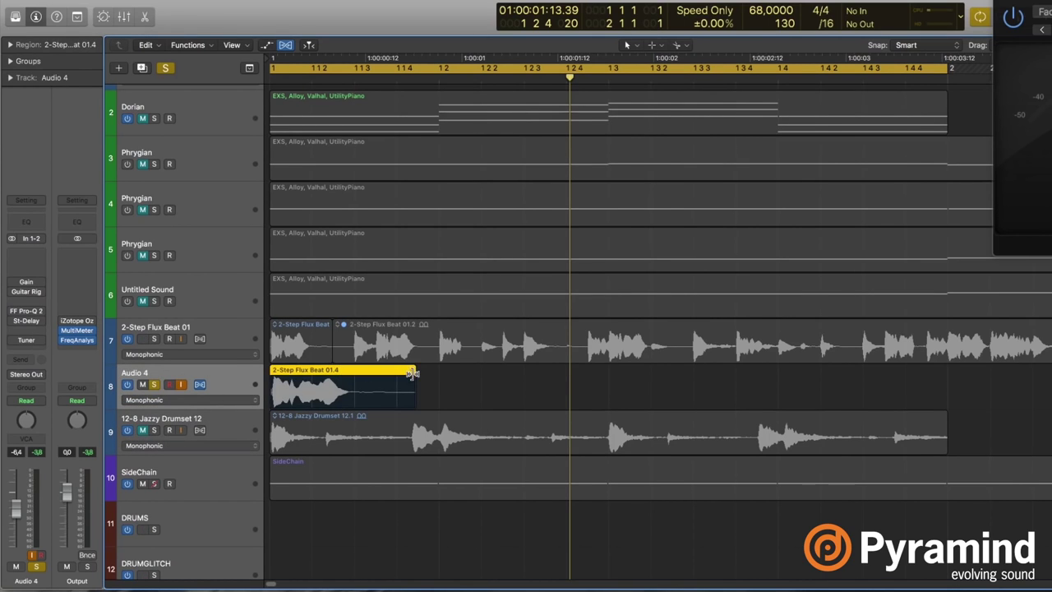
Time-stretch region 01.4 past bar 2, to about five seconds.
key(super+Left)
key(super+Down)
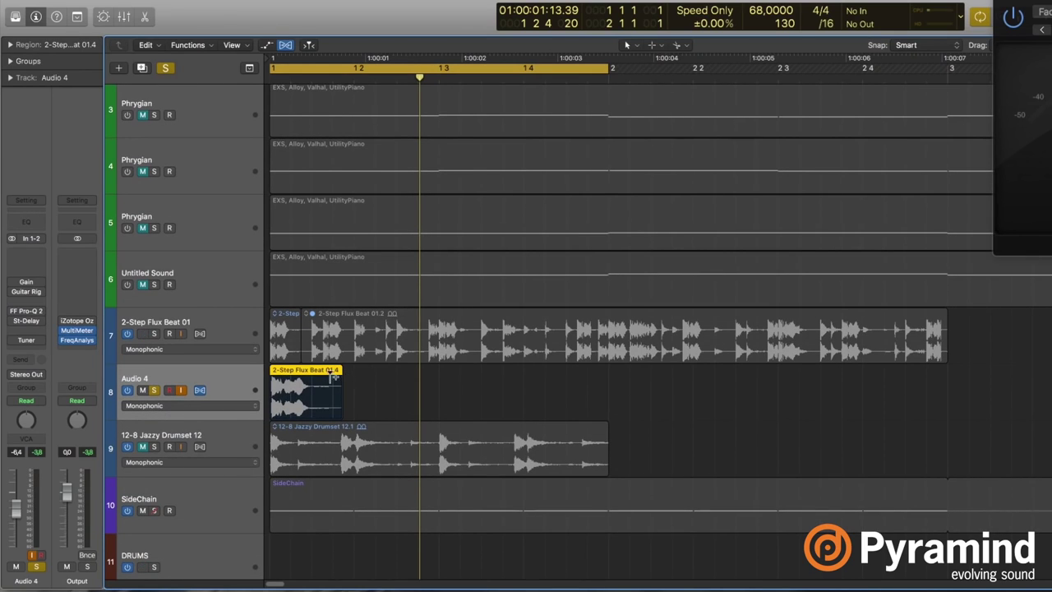
drag(337, 375, 781, 384)
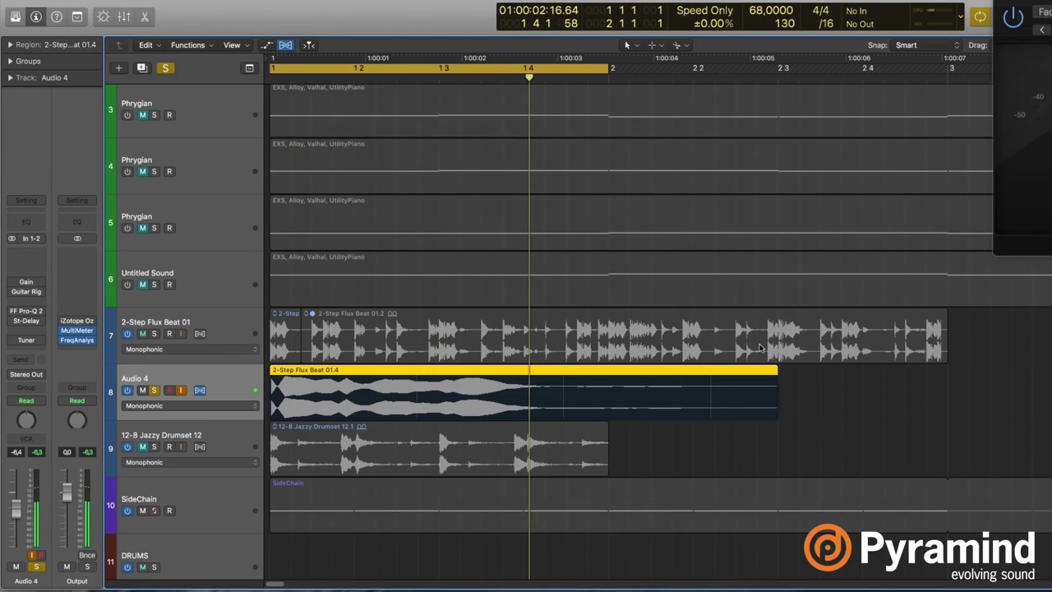
Switch Audio 4's flex mode from Polyphonic to Speed (FX) and play the loop.
key(Return)
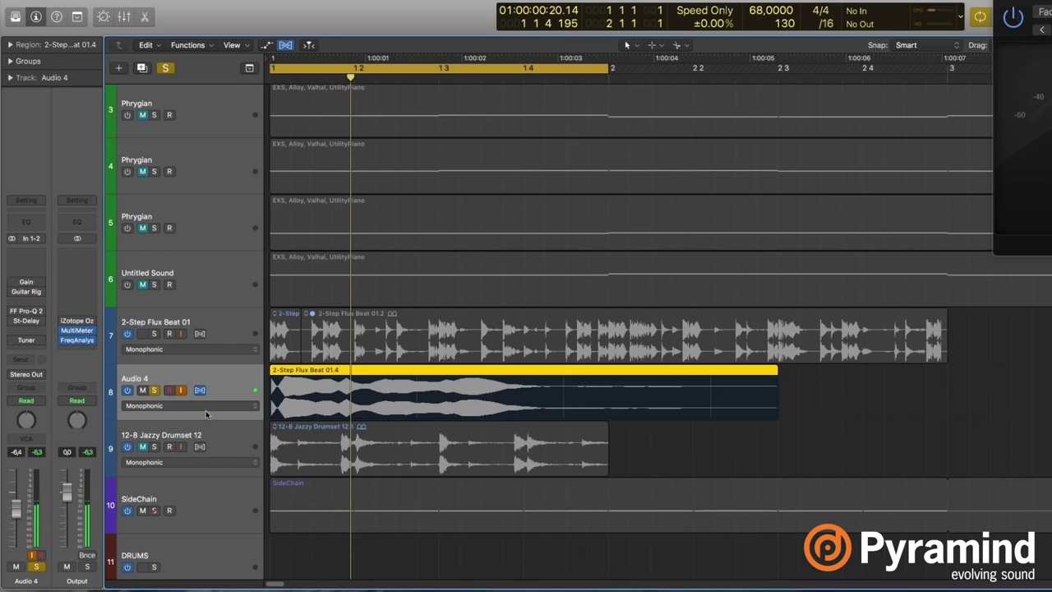
click(208, 406)
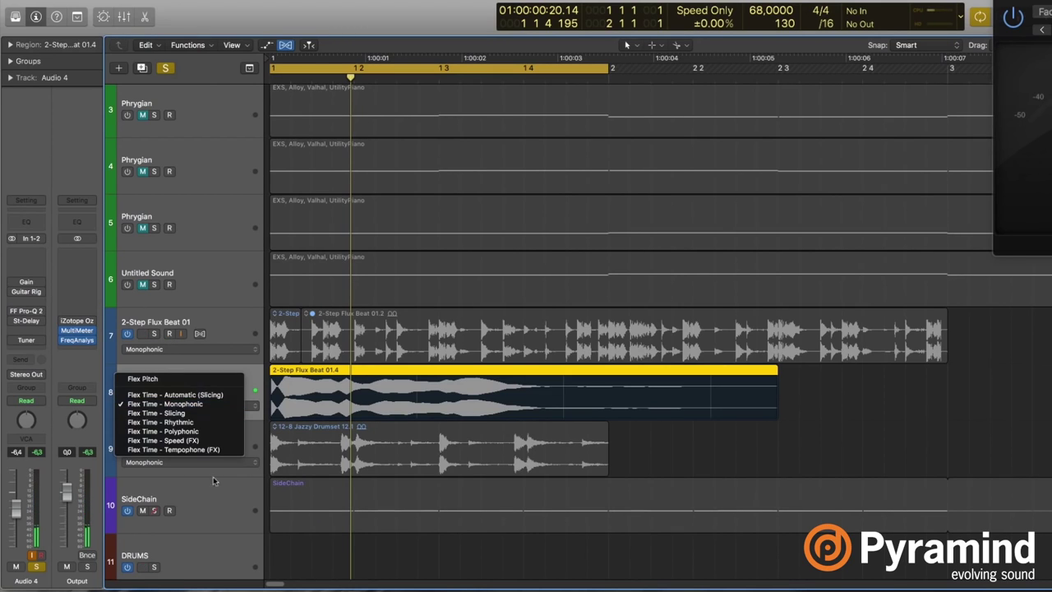
click(211, 433)
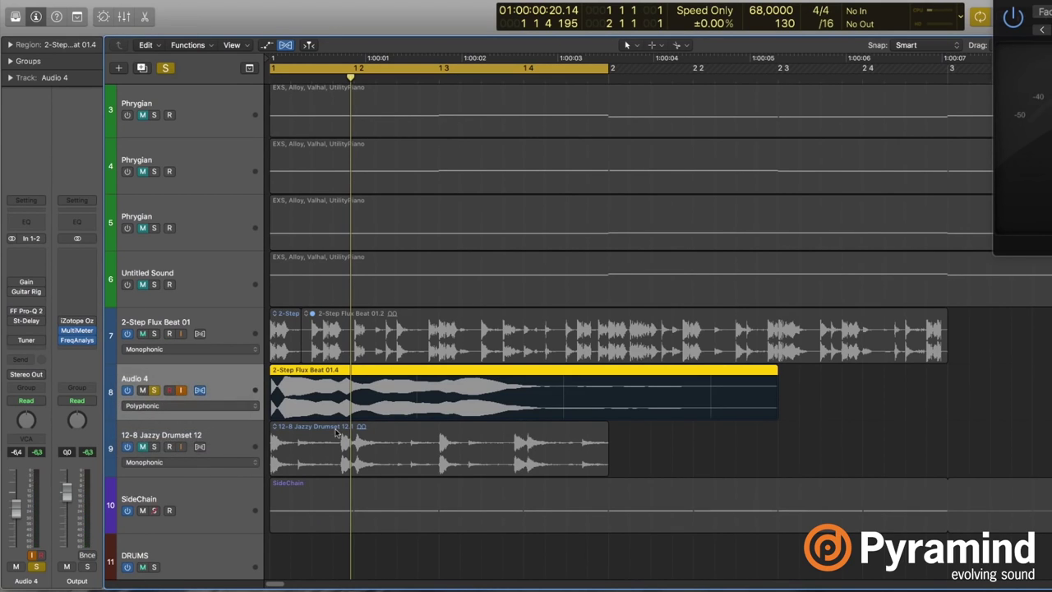
click(205, 405)
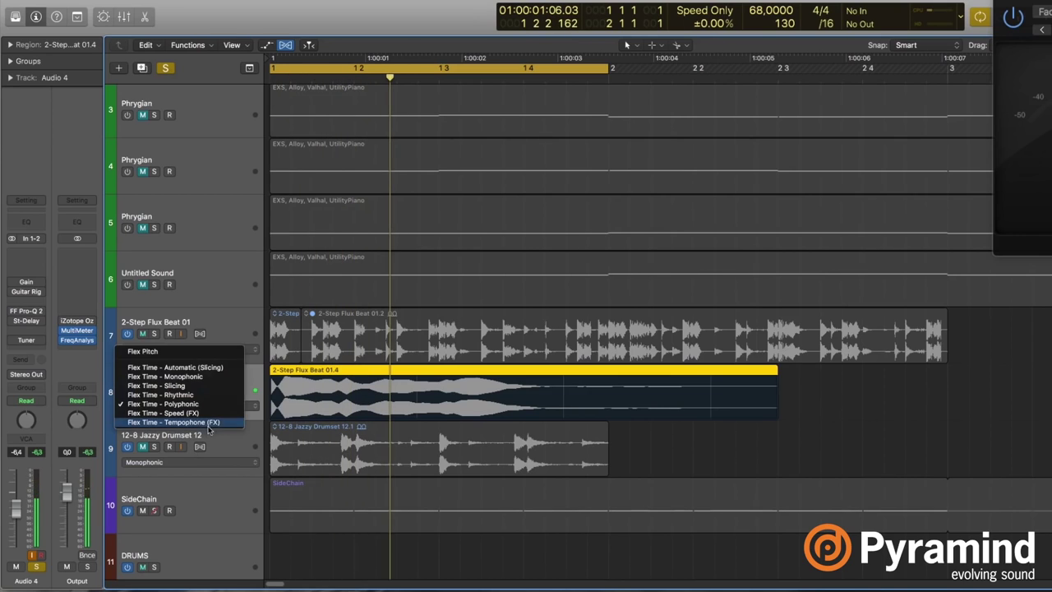
click(205, 413)
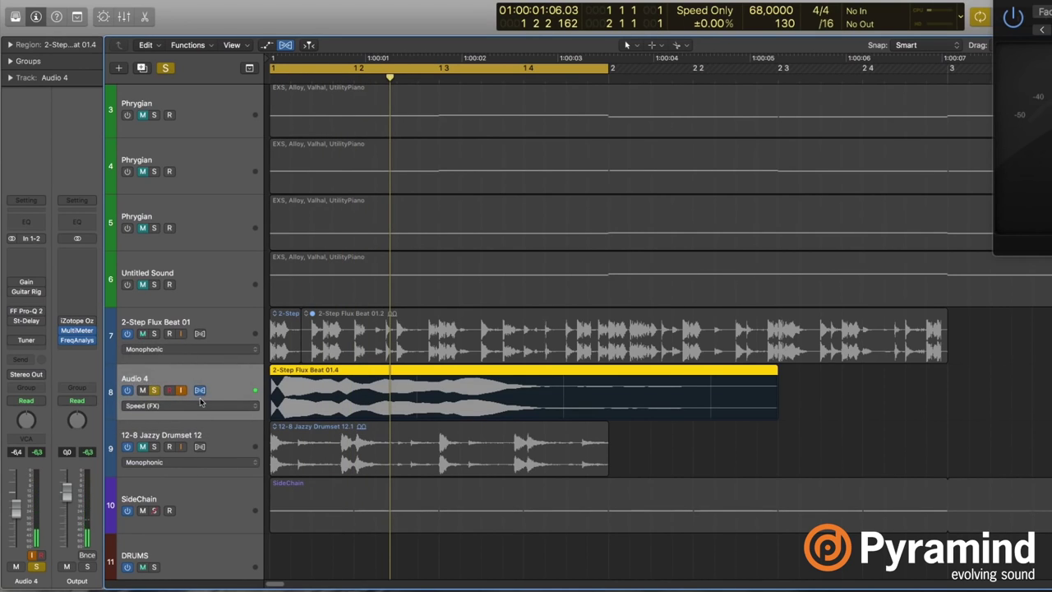
click(207, 407)
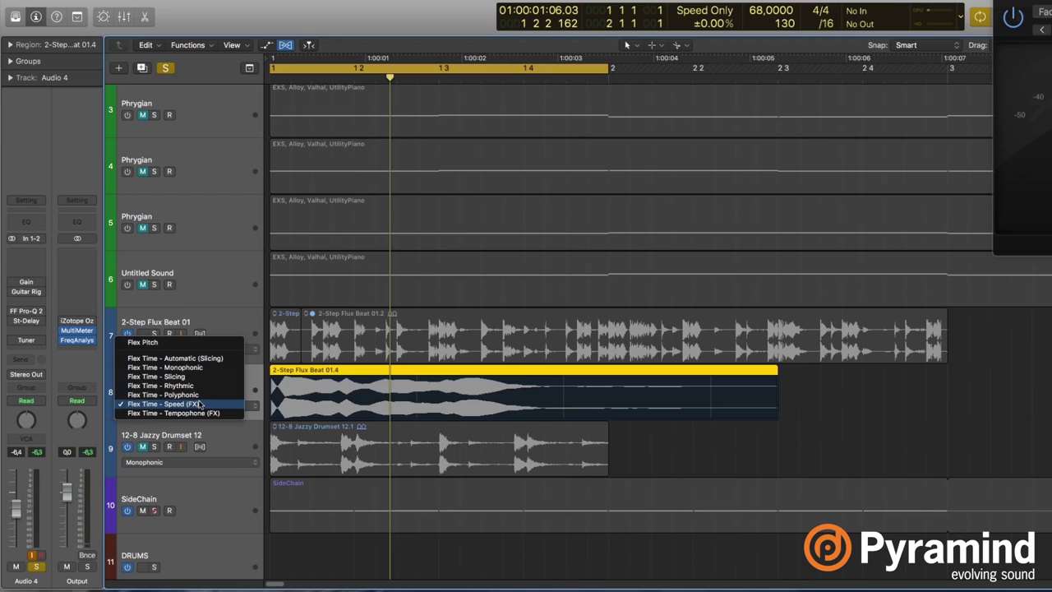
click(226, 403)
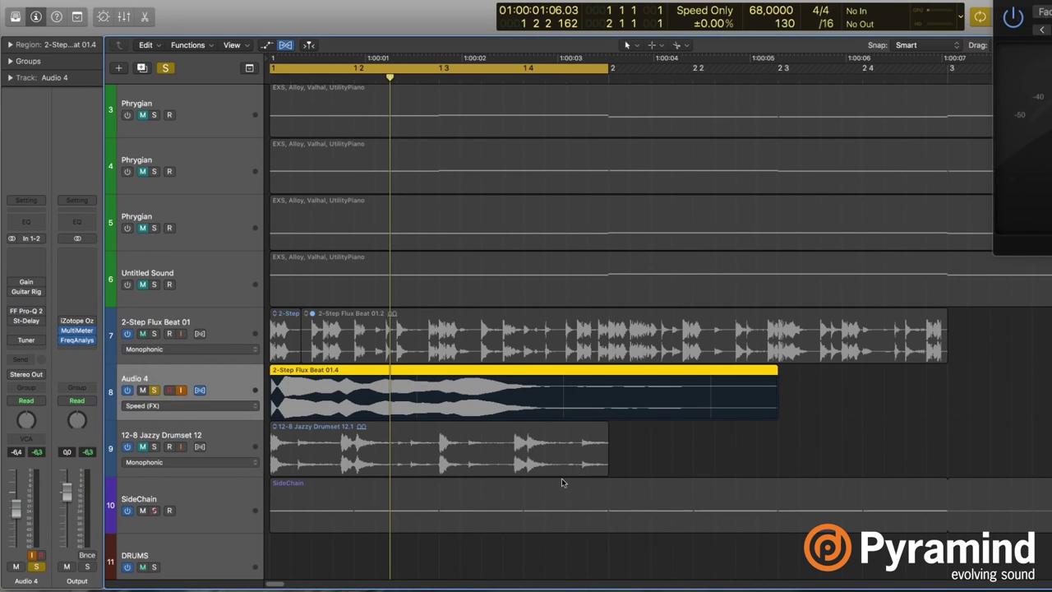
key(space)
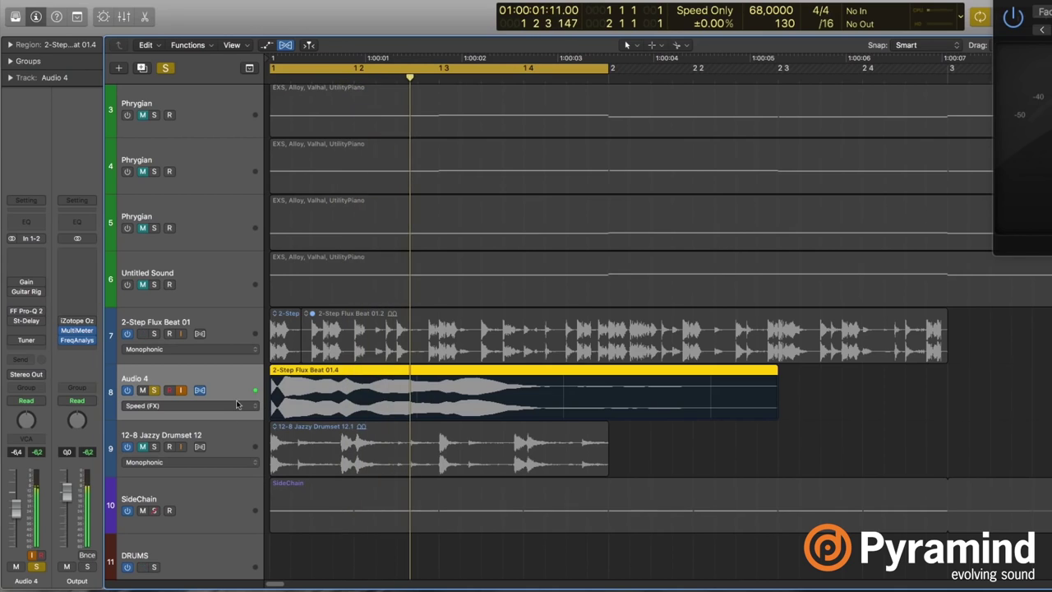
Open Audio 4's FF Pro-Q 2 window and move it off the tracks during playback.
click(46, 312)
drag(821, 37, 984, 18)
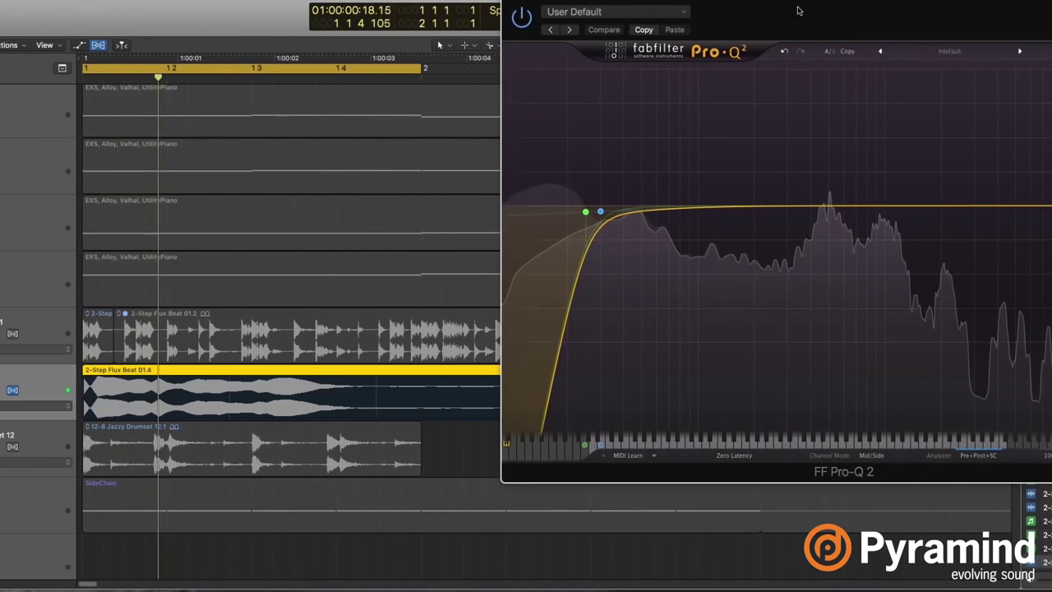
drag(791, 20, 886, 20)
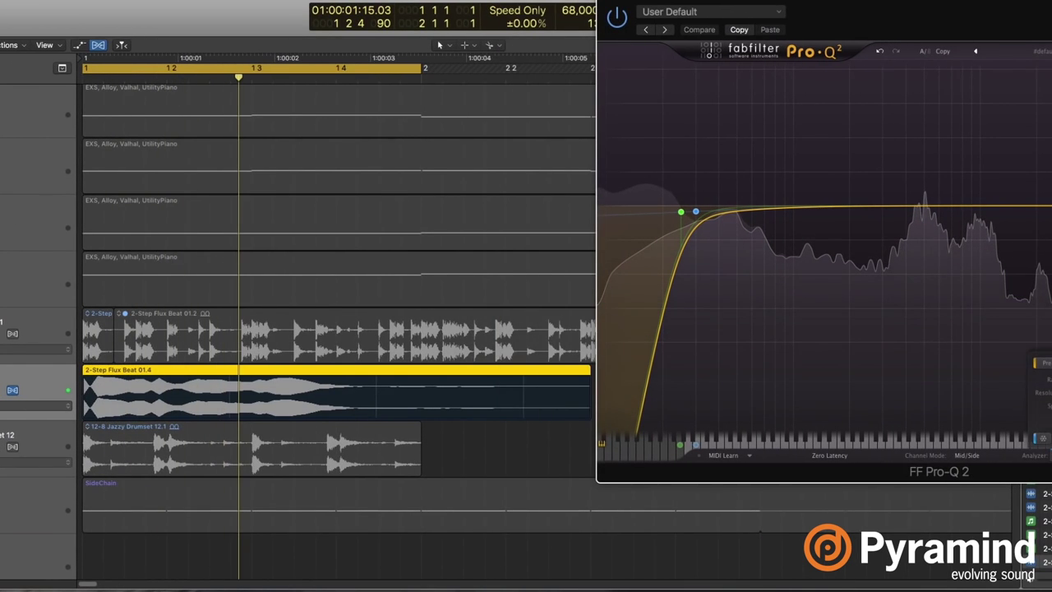
key(space)
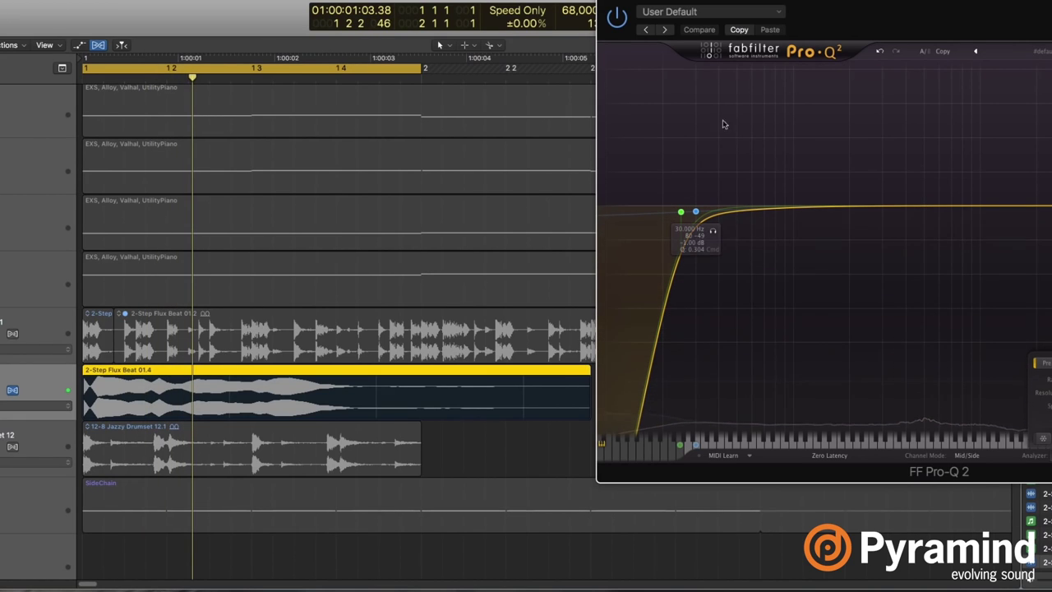
drag(852, 7, 876, 7)
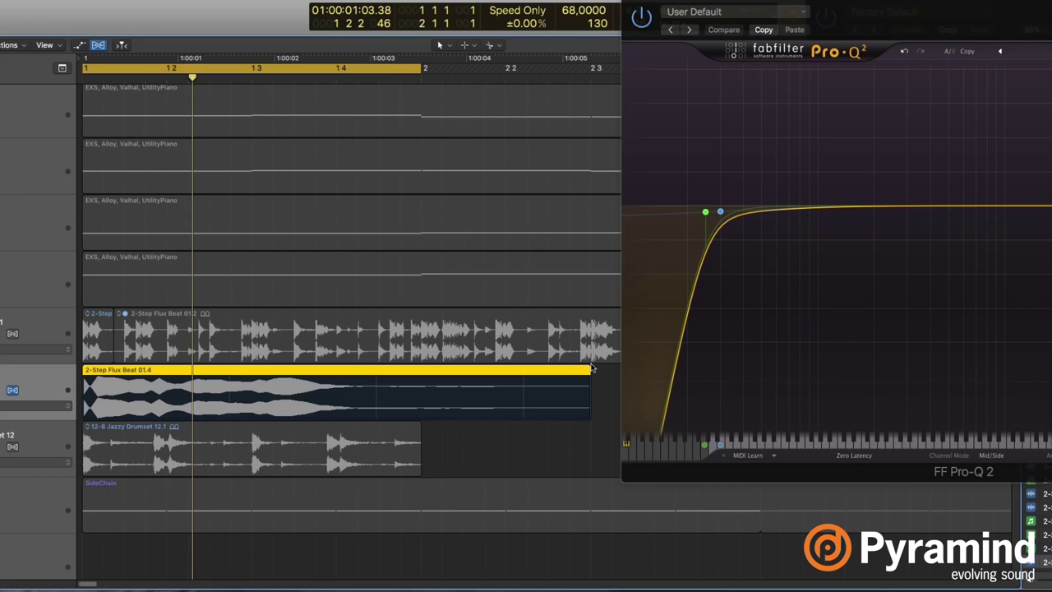
Try shorter and longer stretches of region 01.4, ending past bar 2 3.
drag(589, 369, 393, 369)
key(space)
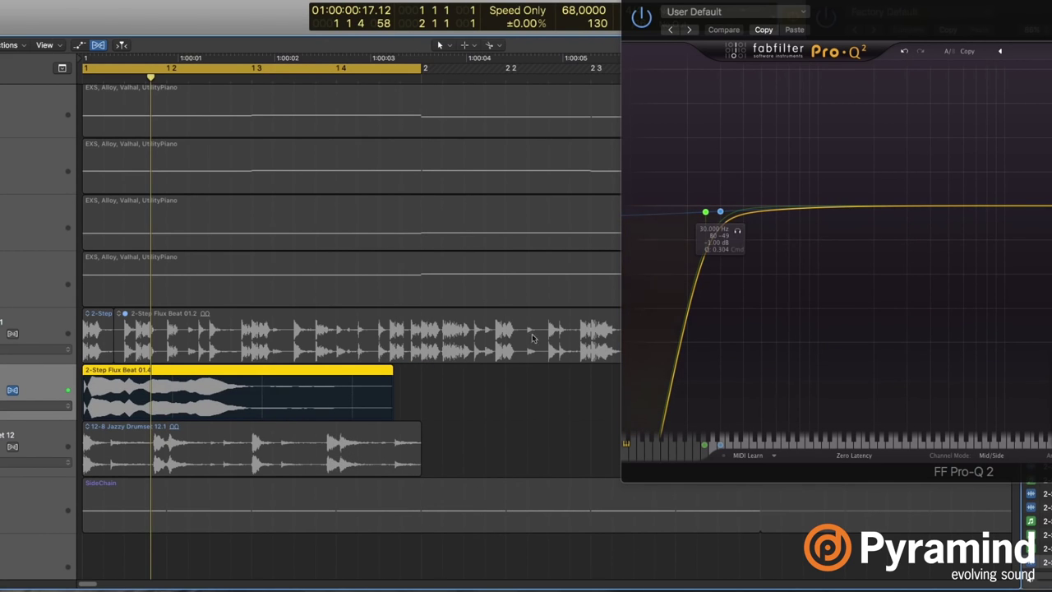
key(space)
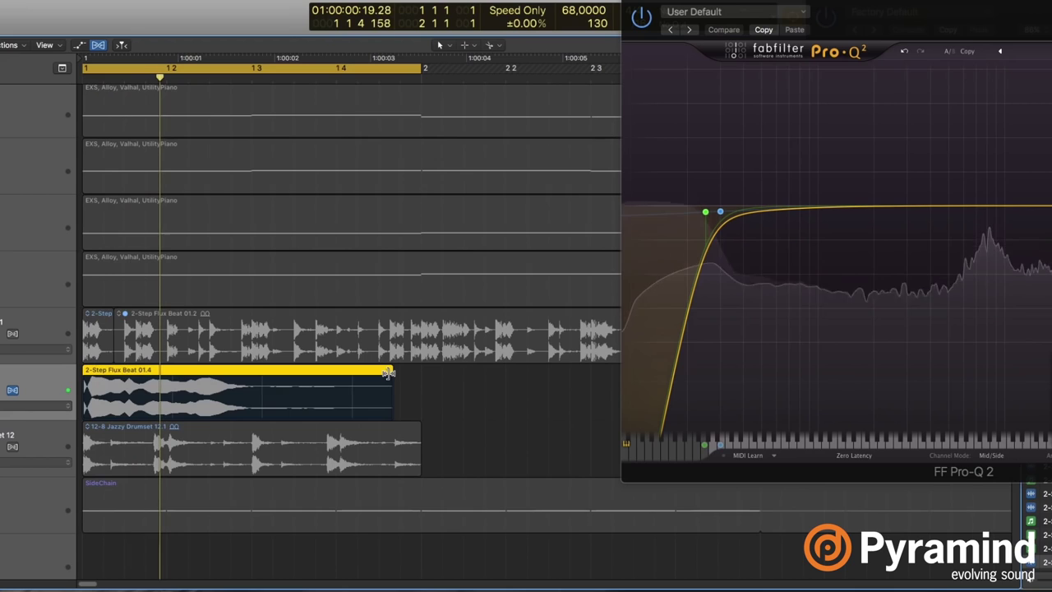
drag(388, 372, 524, 386)
Return Audio 4 to Monophonic flex mode, bypass Pro-Q 2, and open Guitar Rig 5.
click(81, 407)
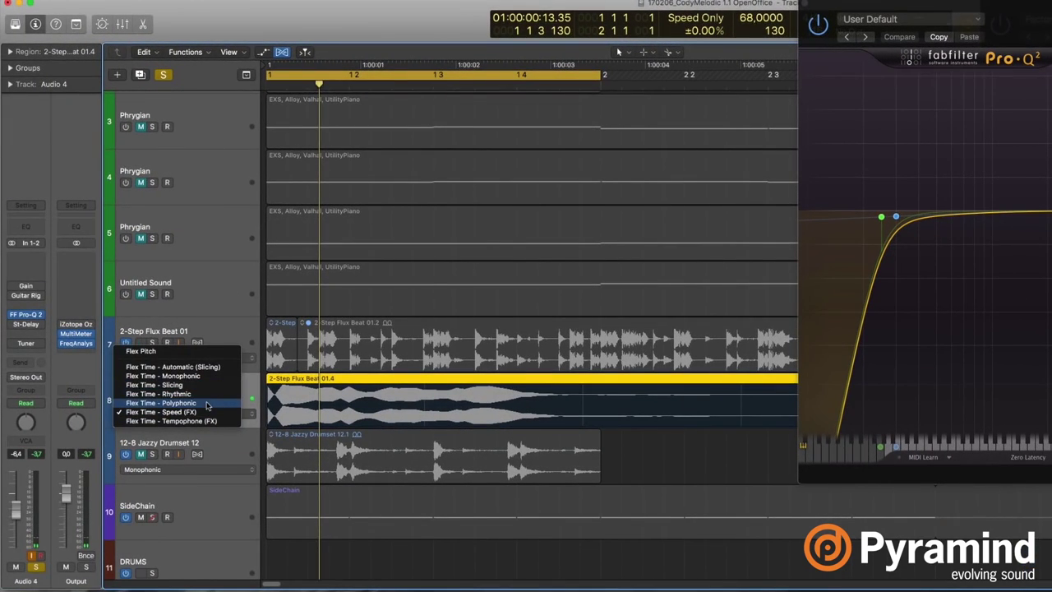
click(164, 376)
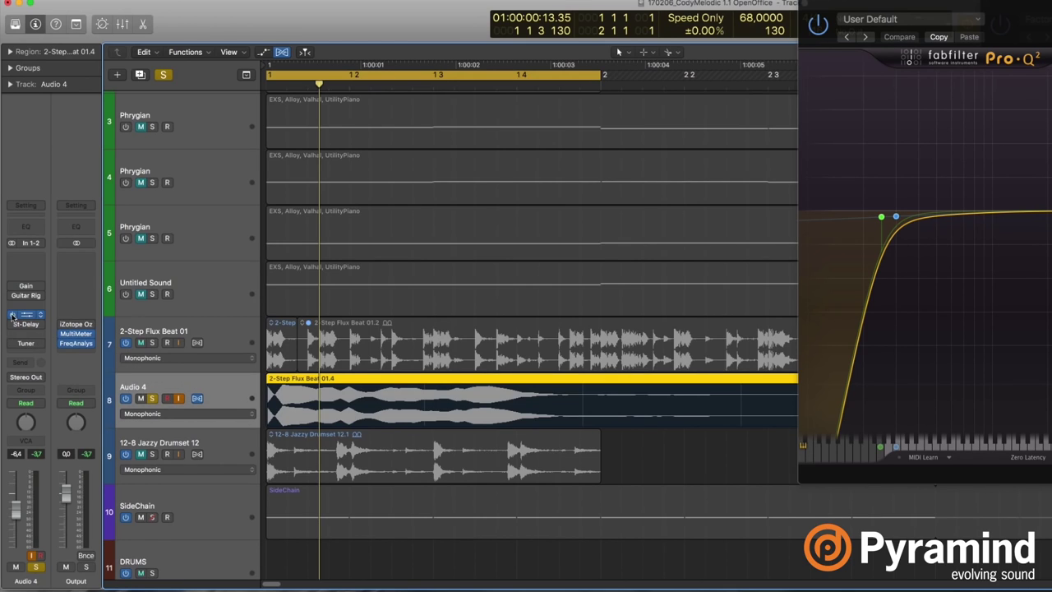
click(11, 317)
key(space)
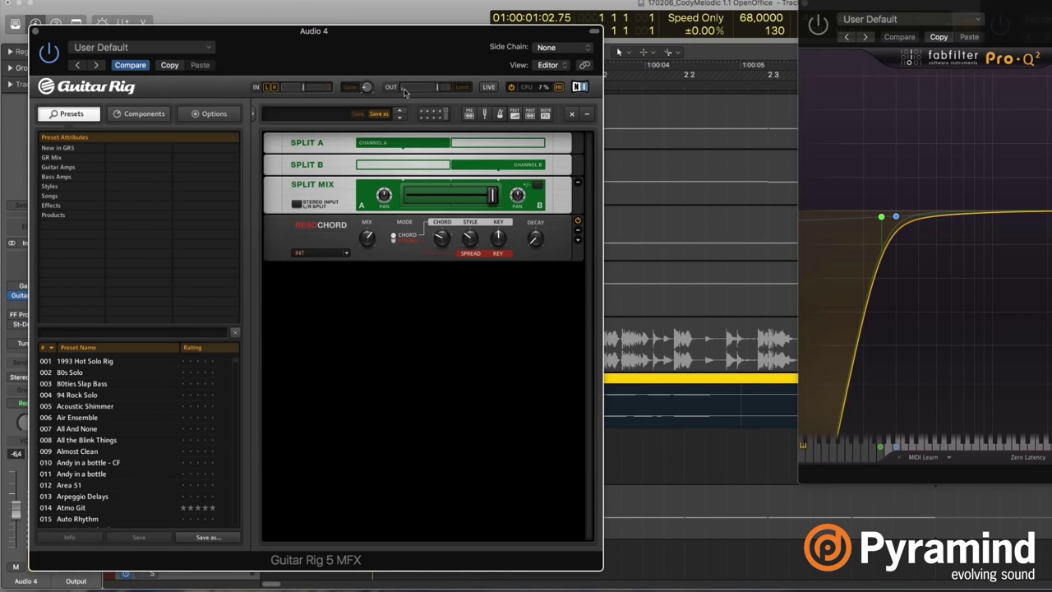
drag(449, 51, 716, 25)
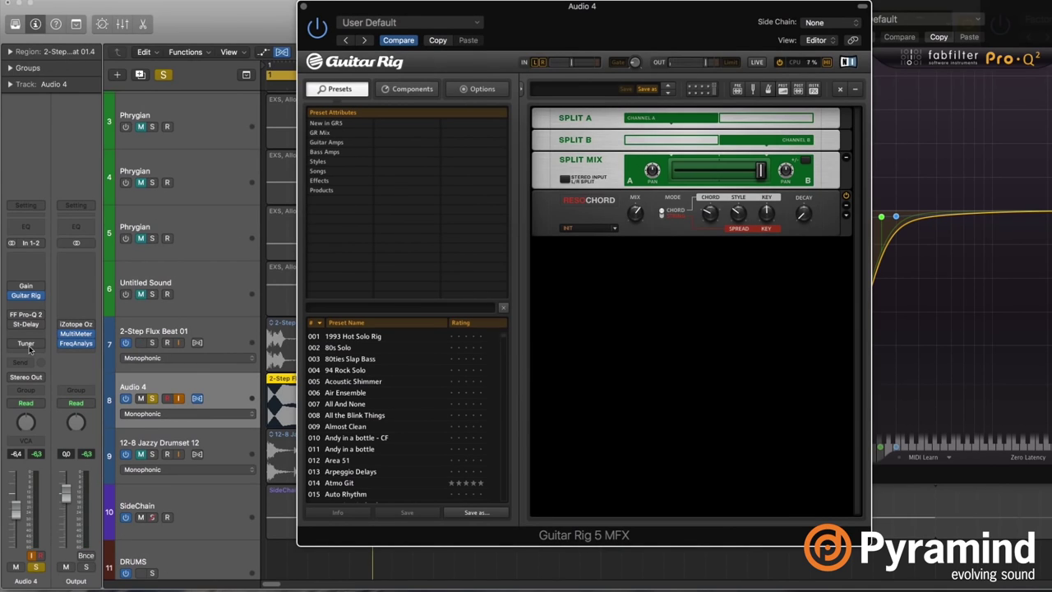
Open and switch on the Tuner, and lower Resochord's mix toward halfway.
key(ctrl+t)
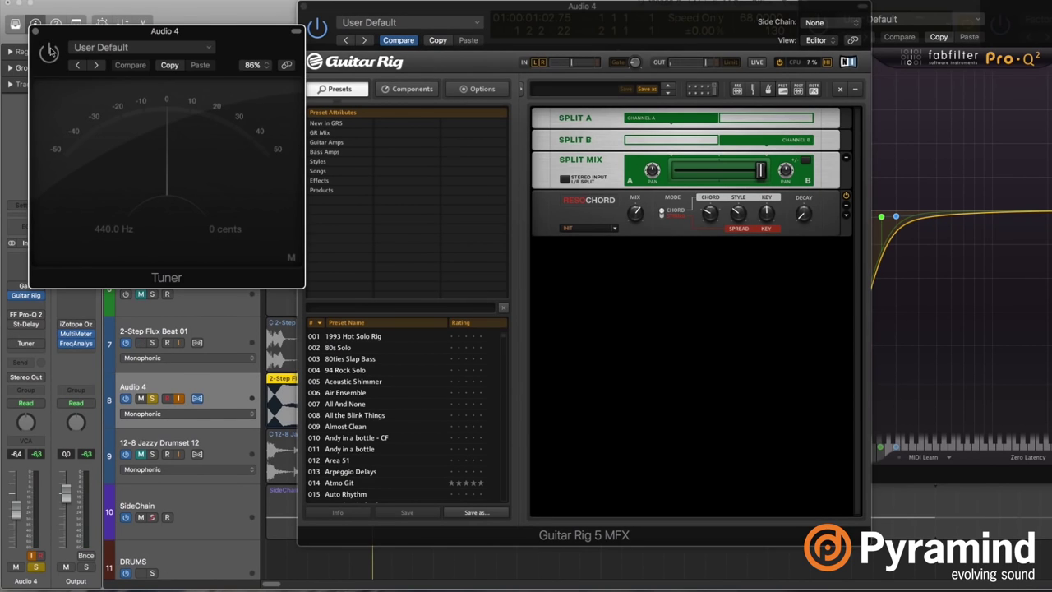
click(49, 52)
drag(633, 216, 649, 224)
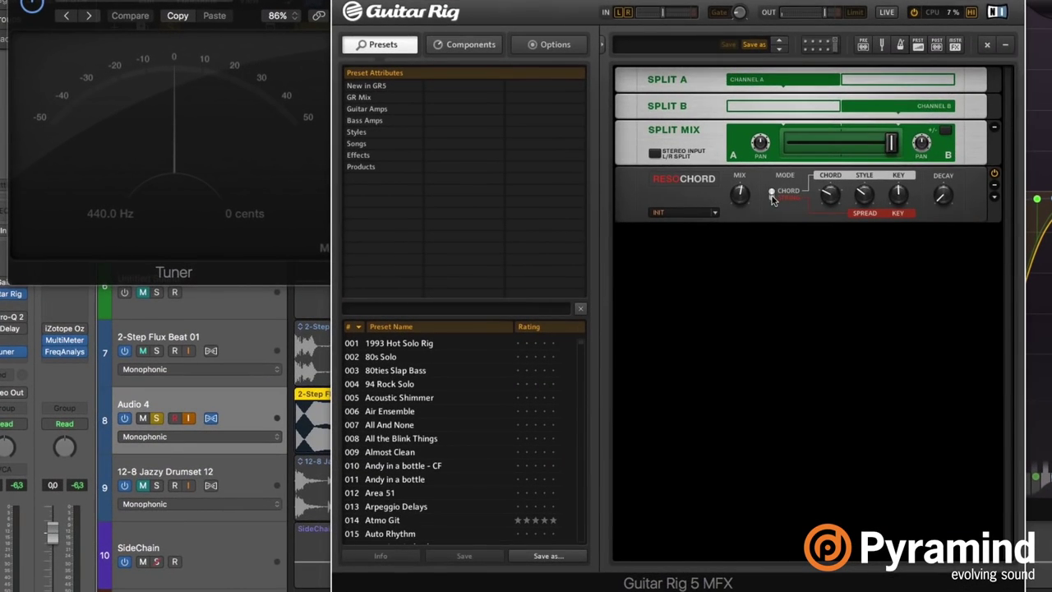
Toggle Resochord's mode and adjust its key and decay, leaving the key at F1.
click(772, 198)
click(774, 196)
click(772, 201)
mouse_move(897, 202)
drag(893, 215, 870, 189)
drag(950, 193, 954, 194)
drag(953, 194, 946, 205)
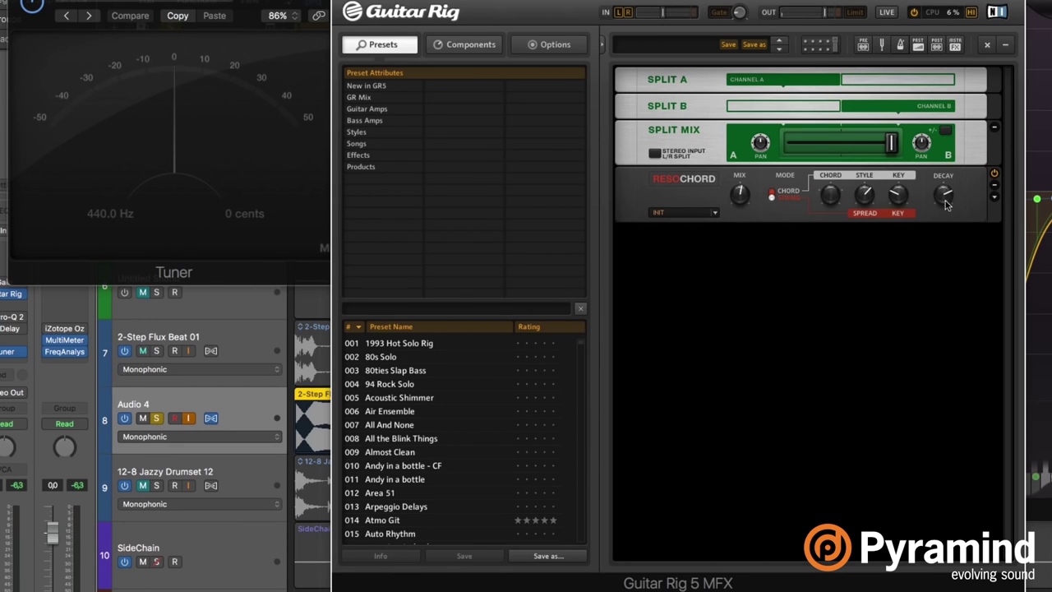
click(895, 197)
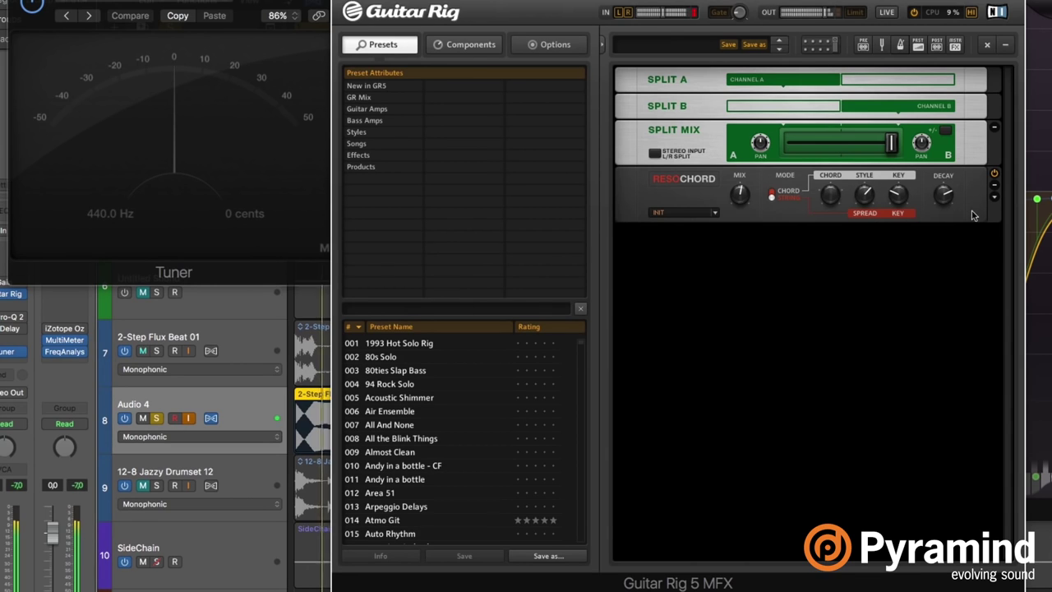
mouse_move(741, 193)
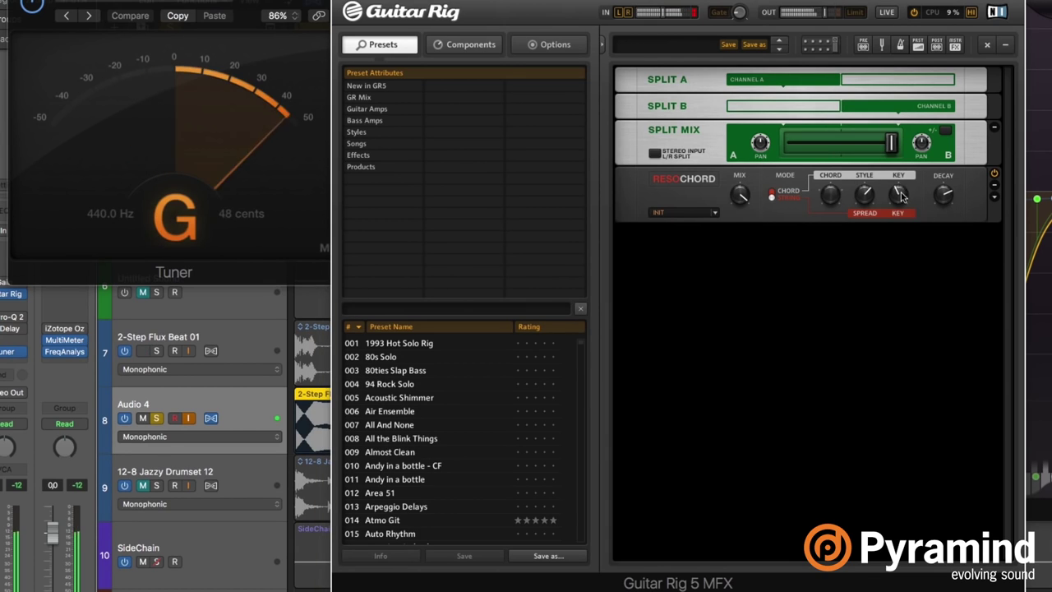
mouse_move(901, 197)
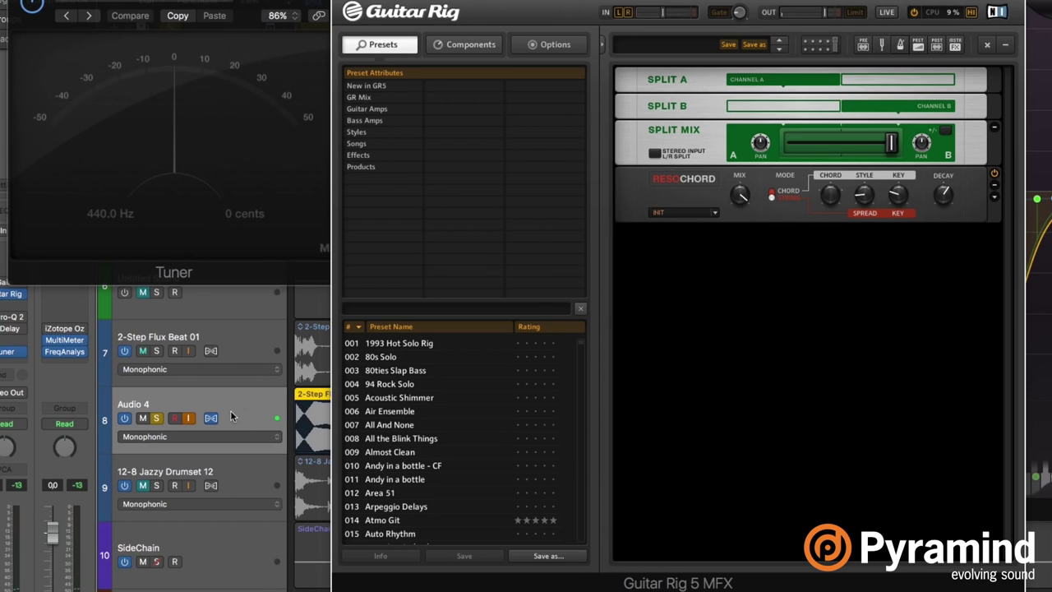
Compress the Audio 4 drum region and set its flex mode to Polyphonic.
key(v)
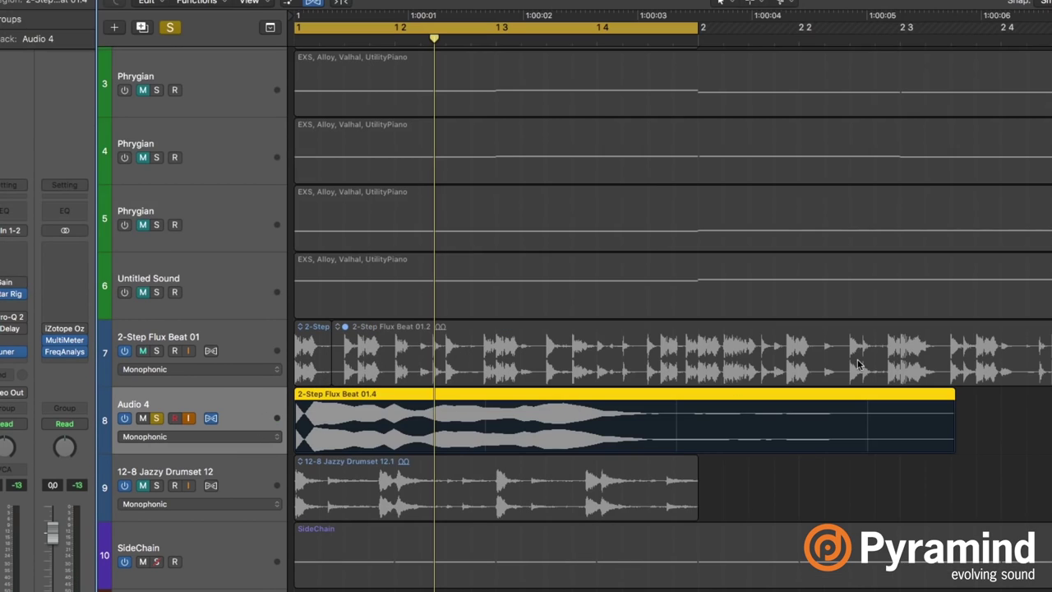
drag(948, 394, 737, 395)
click(236, 436)
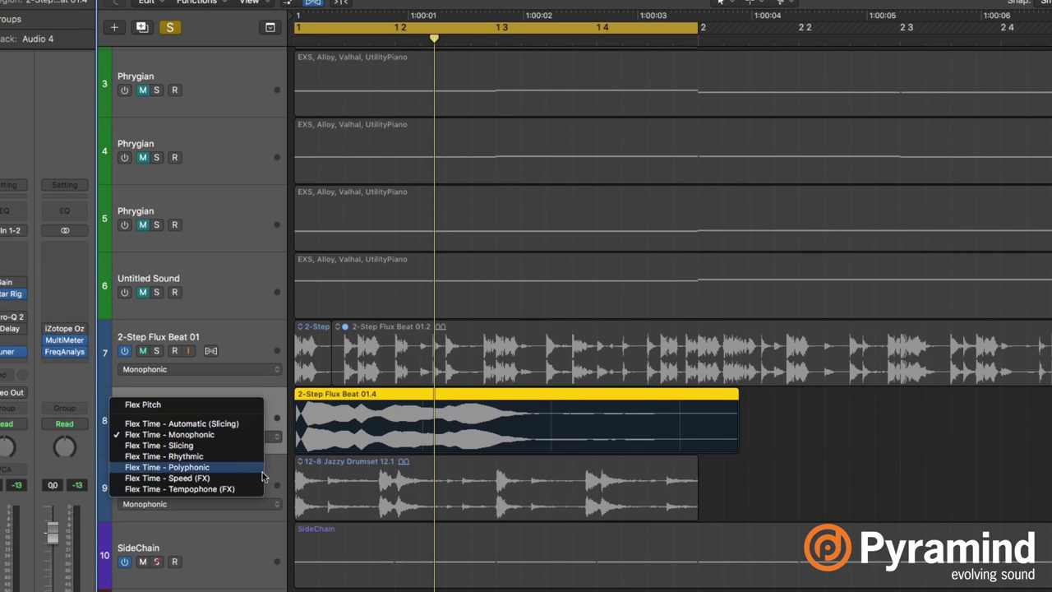
click(246, 467)
Raise ResoChord's key to F#3 and turn its mix up to halfway.
key(v)
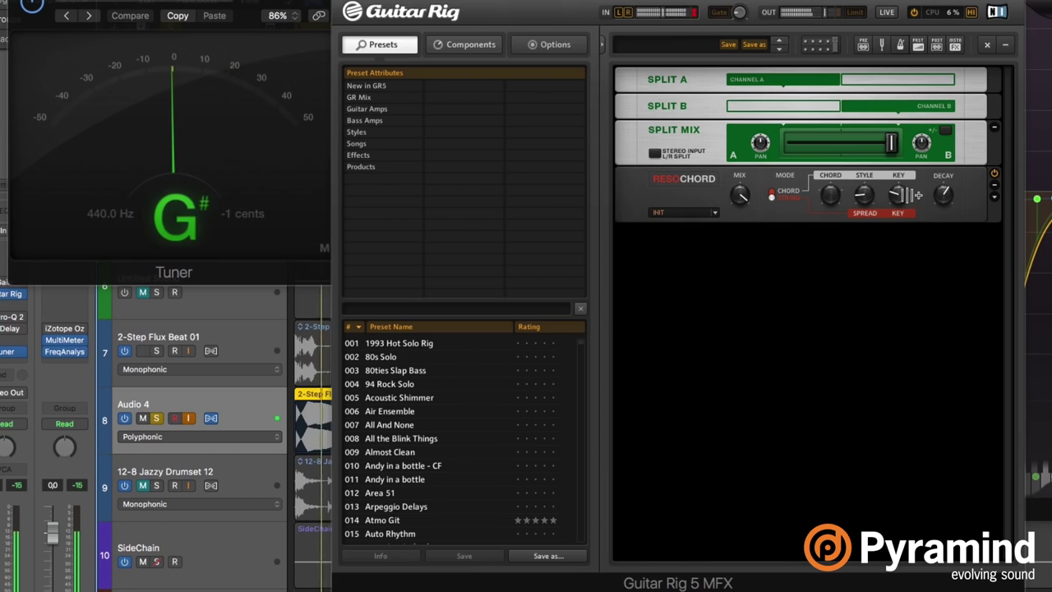
drag(902, 194, 909, 190)
click(947, 196)
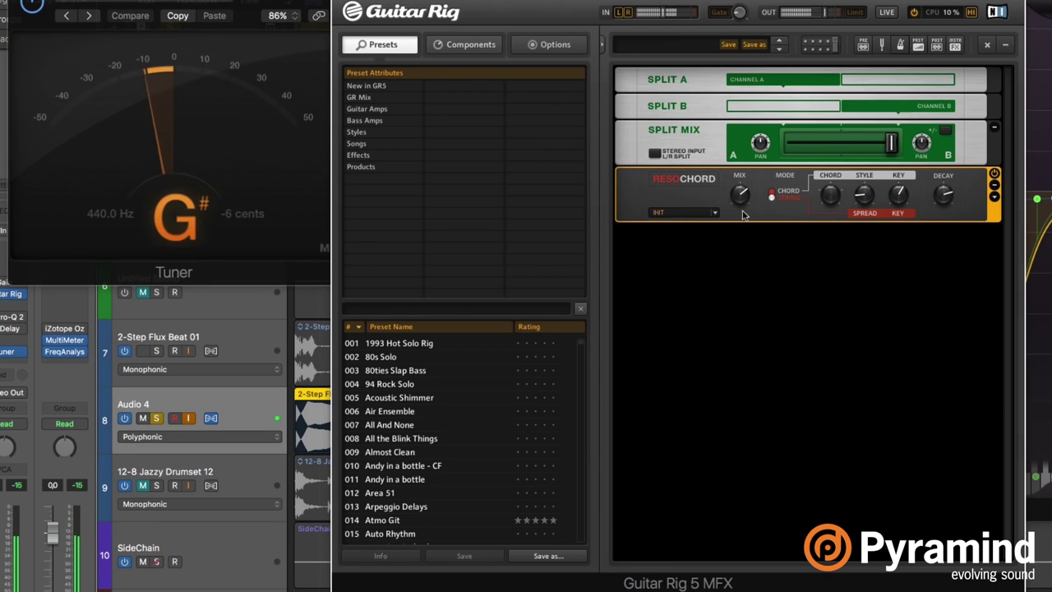
drag(744, 213, 749, 196)
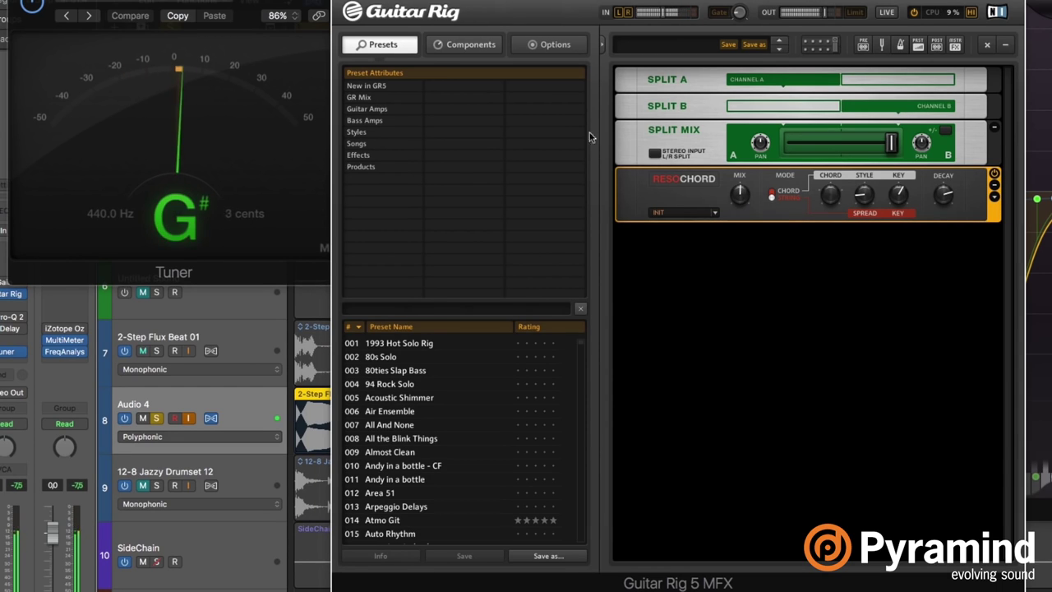
click(470, 45)
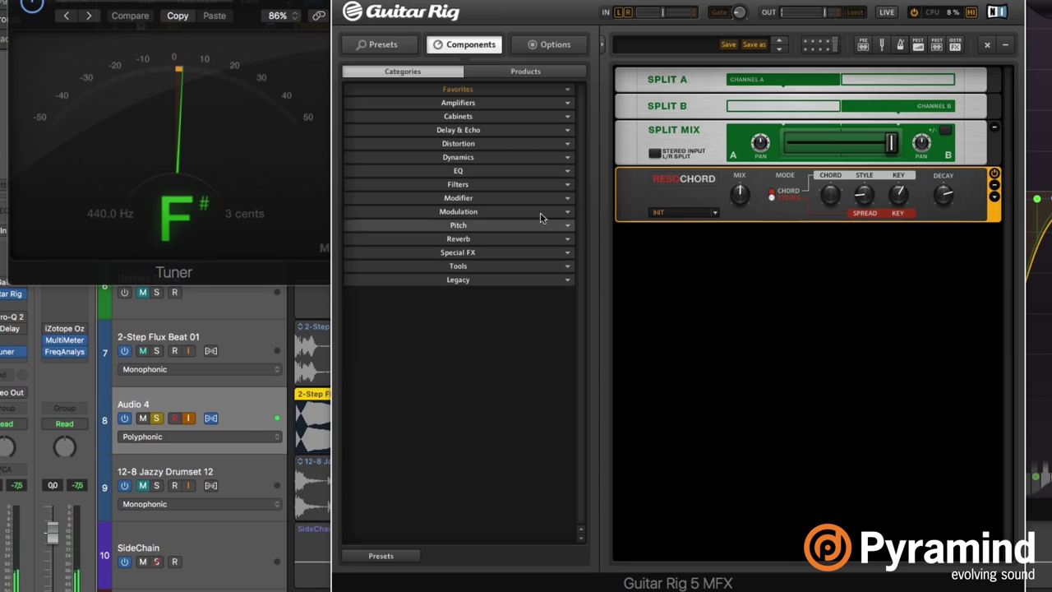
Drag Mulholland Drive from the Distortion components into the rack above ResoChord.
click(479, 143)
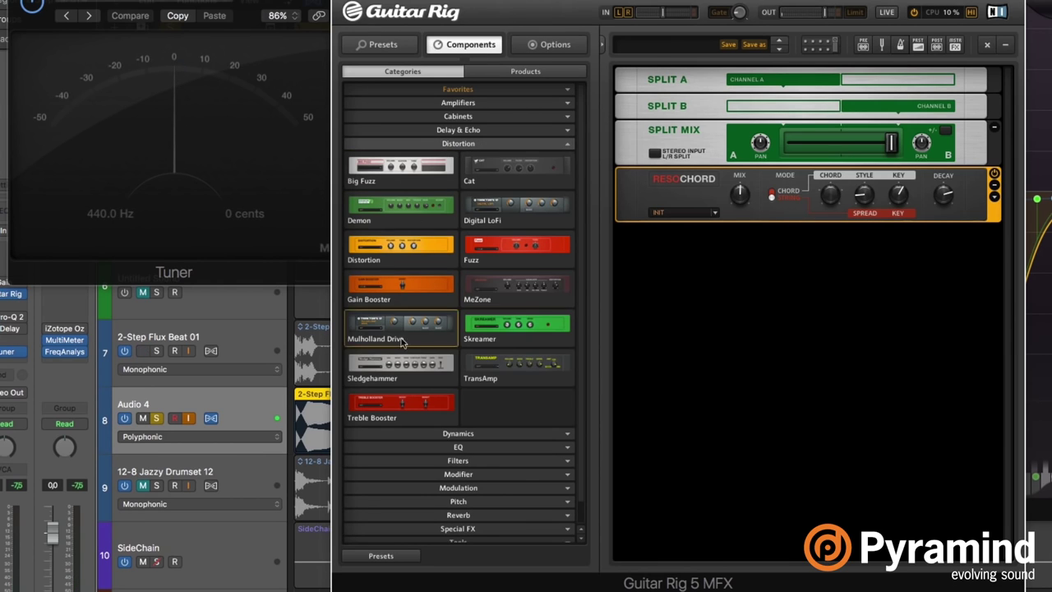
drag(396, 331, 675, 170)
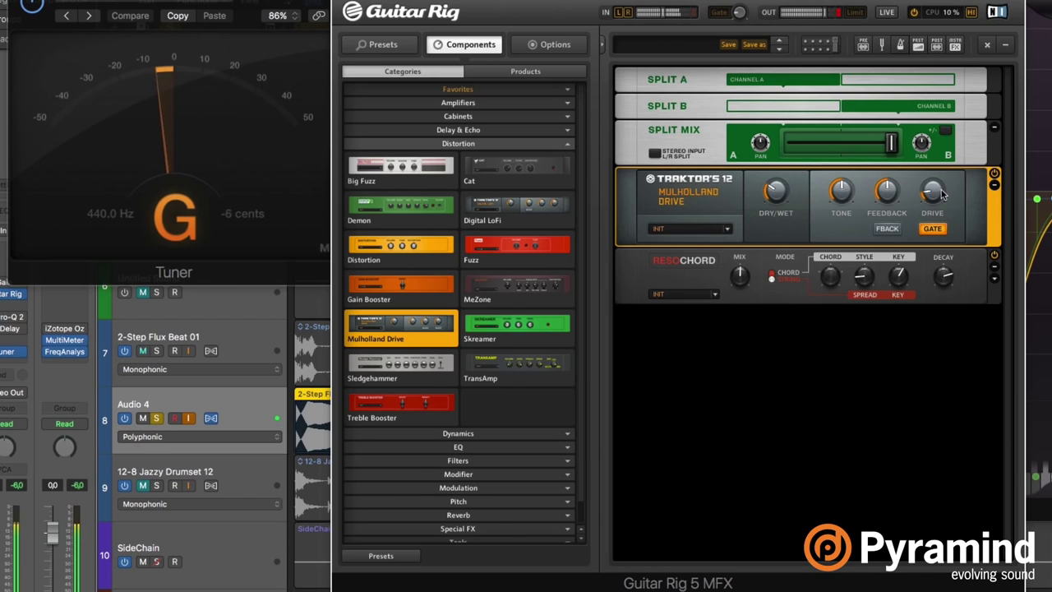
mouse_move(941, 206)
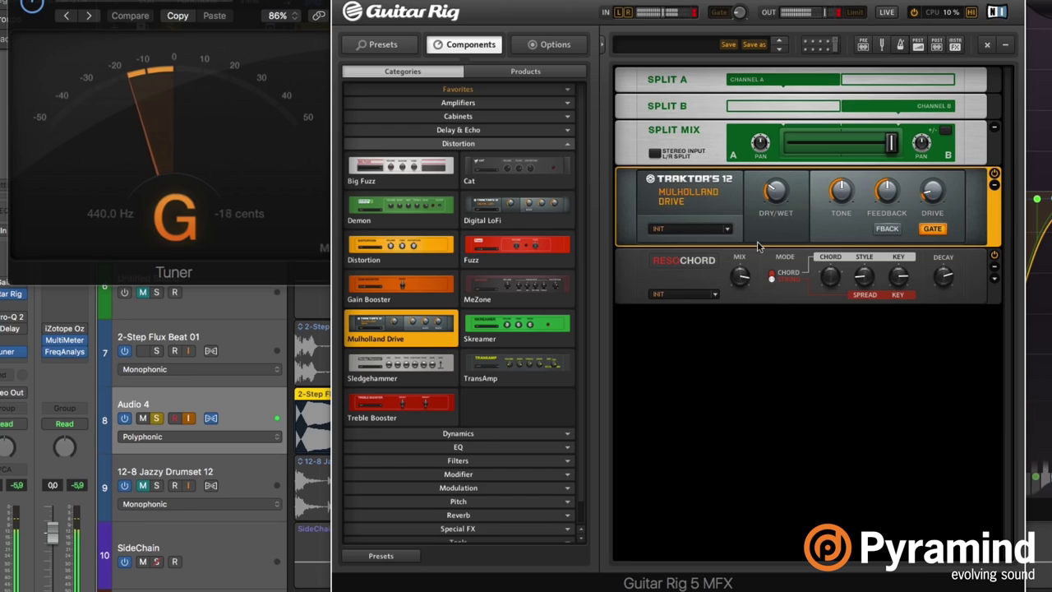
mouse_move(899, 292)
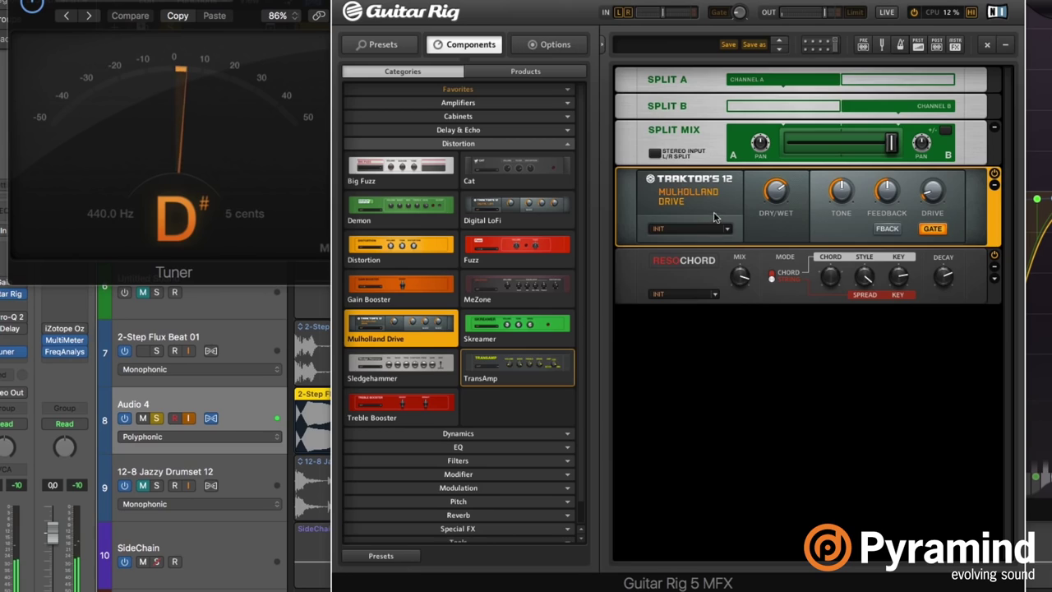
Drag the Mulholland Drive module to sit directly below ResoChord in the rack.
drag(718, 202, 898, 306)
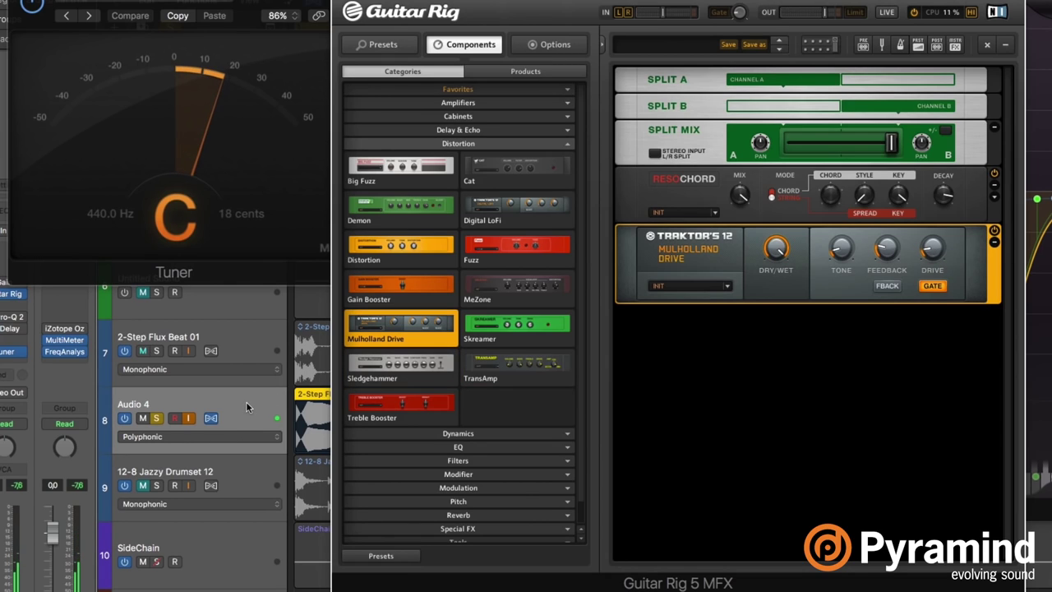
Shorten the Audio 4 drum region to end before bar 2 and set its flex mode to Speed (FX).
key(v)
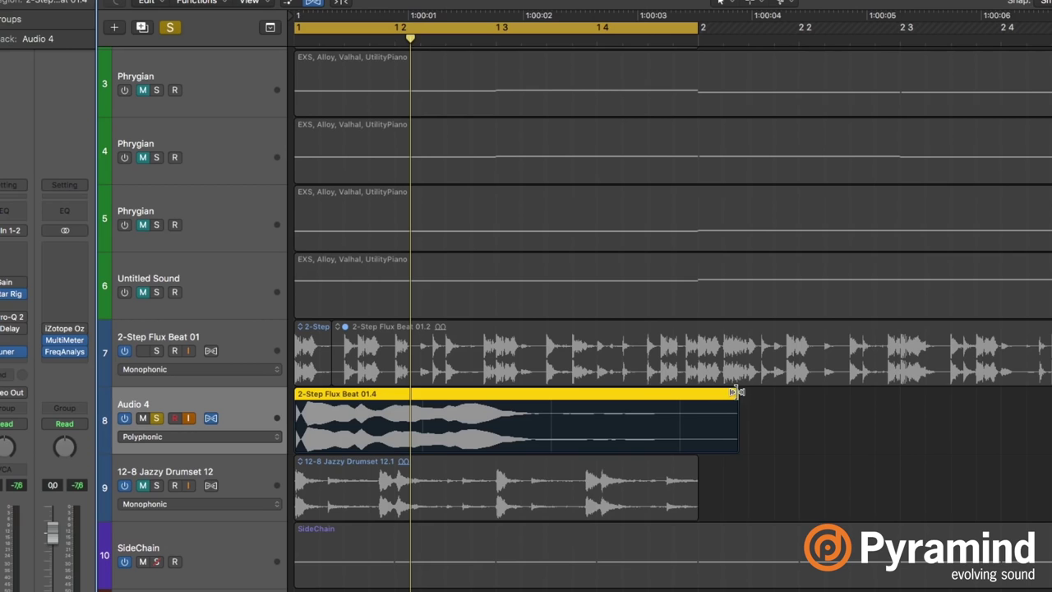
drag(735, 392, 601, 393)
click(222, 435)
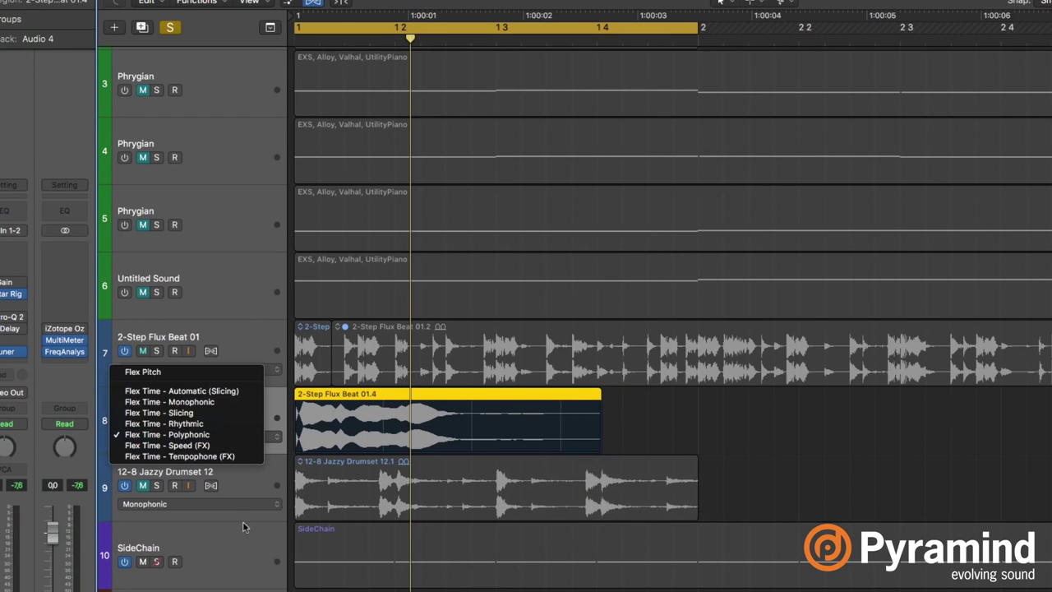
click(166, 445)
With the plug-ins showing and playback running, set ResoChord's key to D4.
key(v)
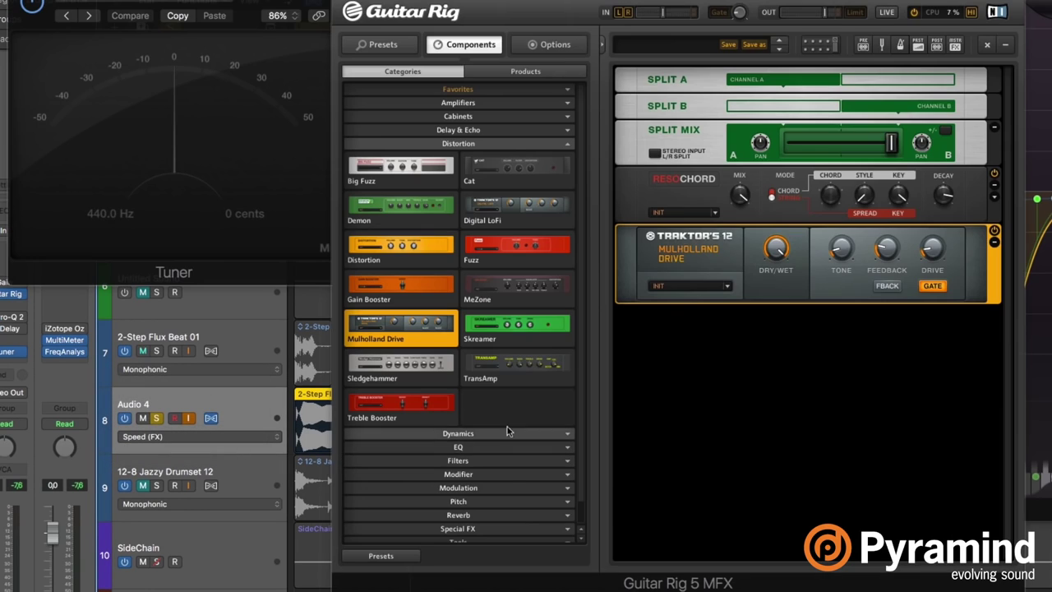
key(space)
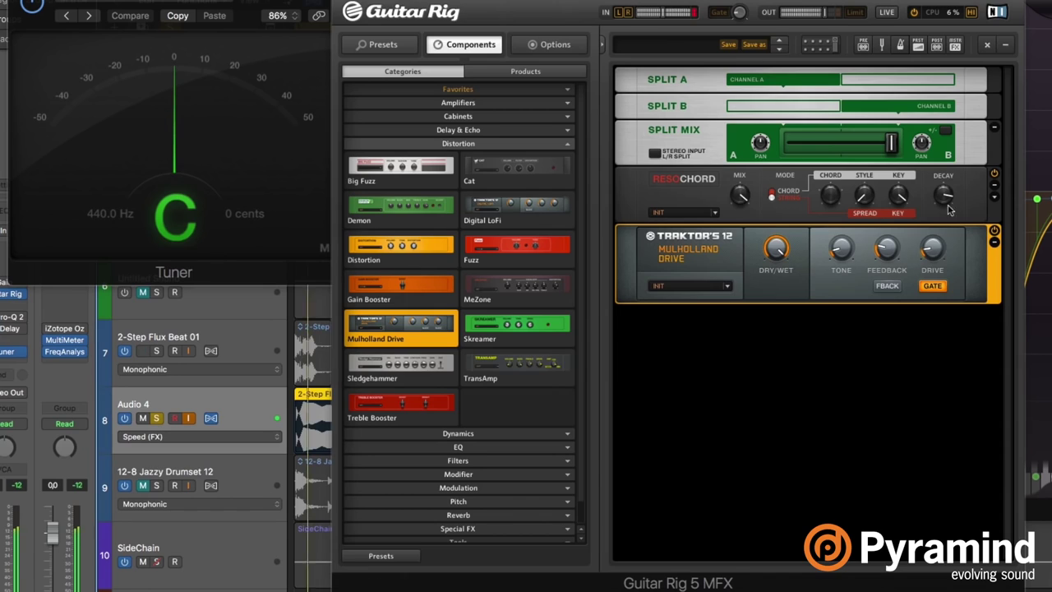
drag(893, 187, 894, 212)
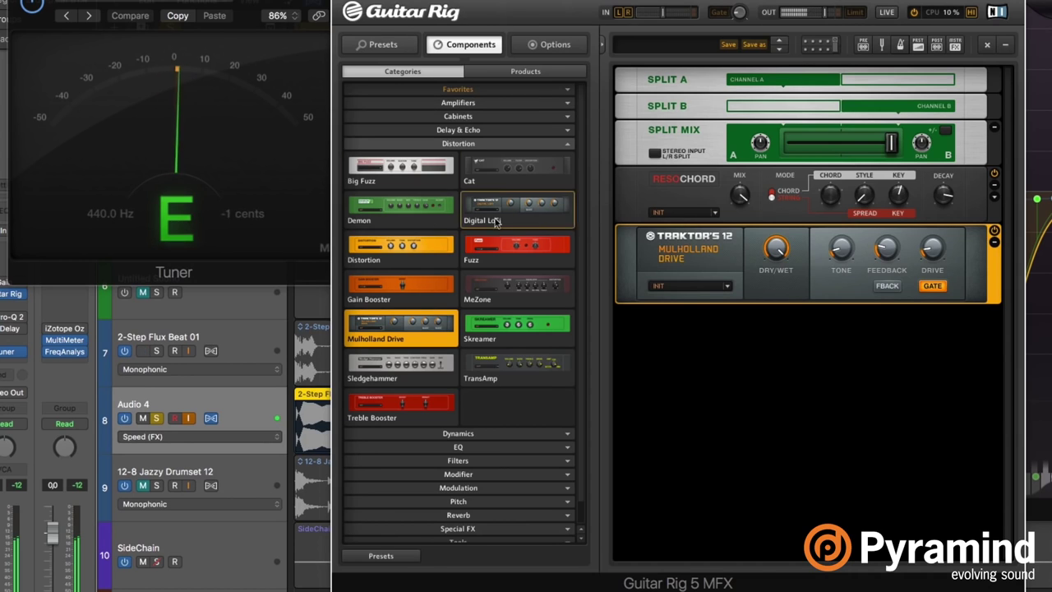
Add a Reflektor reverb module to the end of the Guitar Rig rack.
click(473, 145)
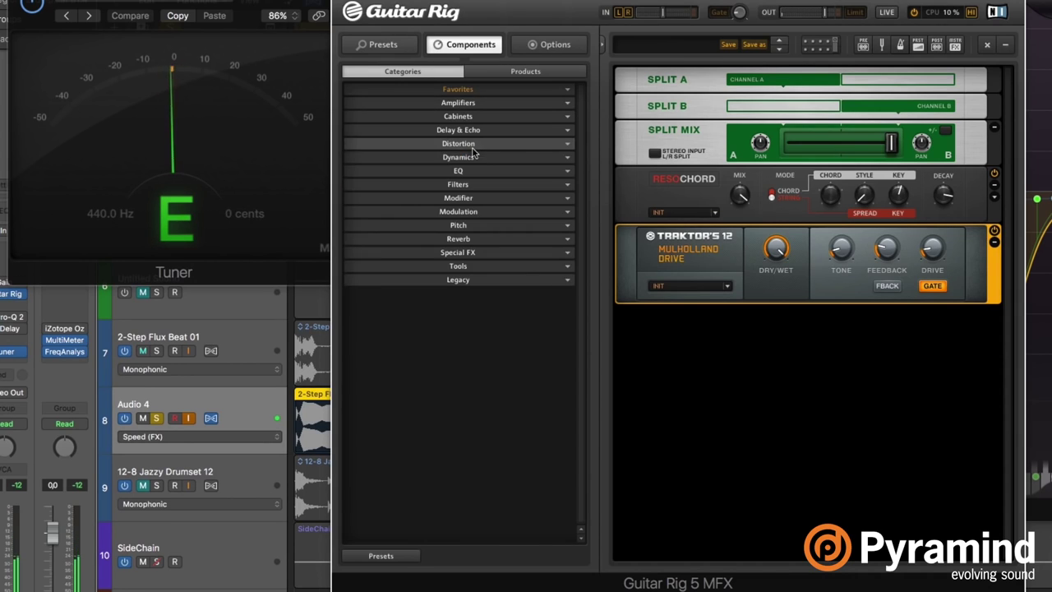
click(498, 239)
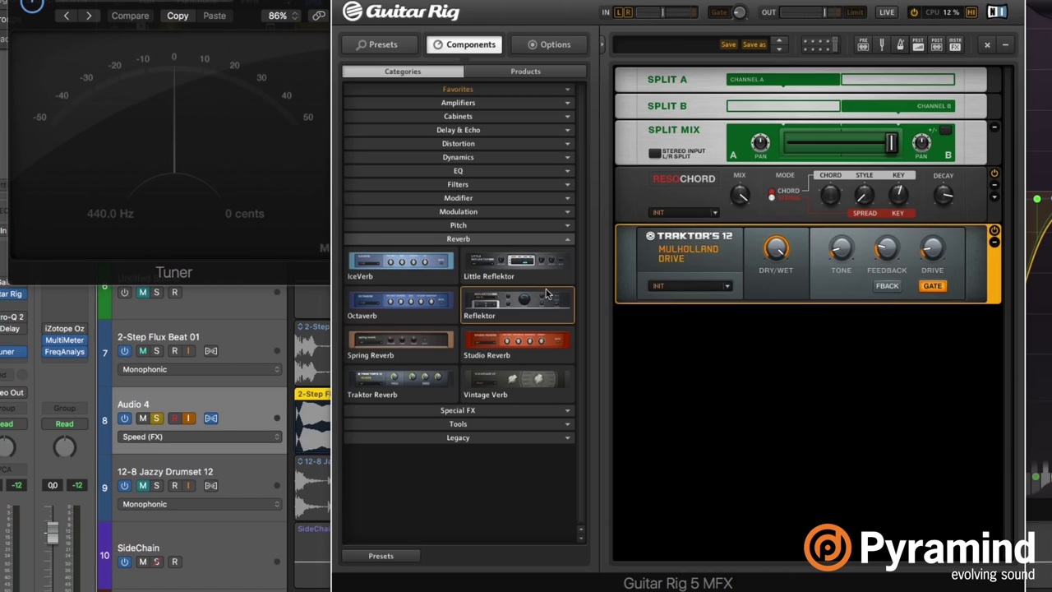
drag(546, 294, 762, 382)
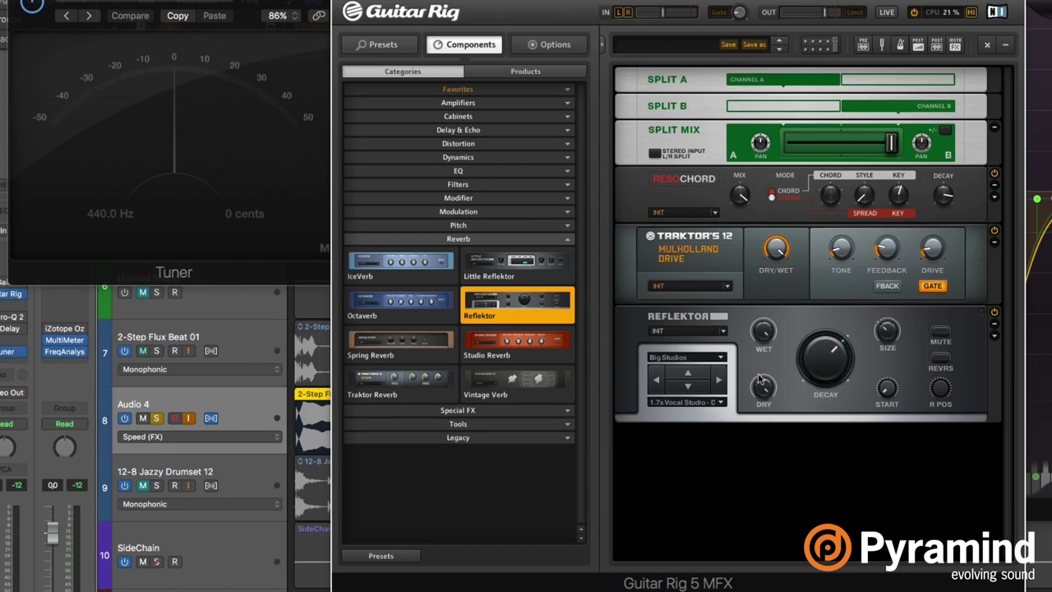
Load the Big Halls '3.7s Fat Hall - Processed' impulse response into Reflektor.
click(688, 388)
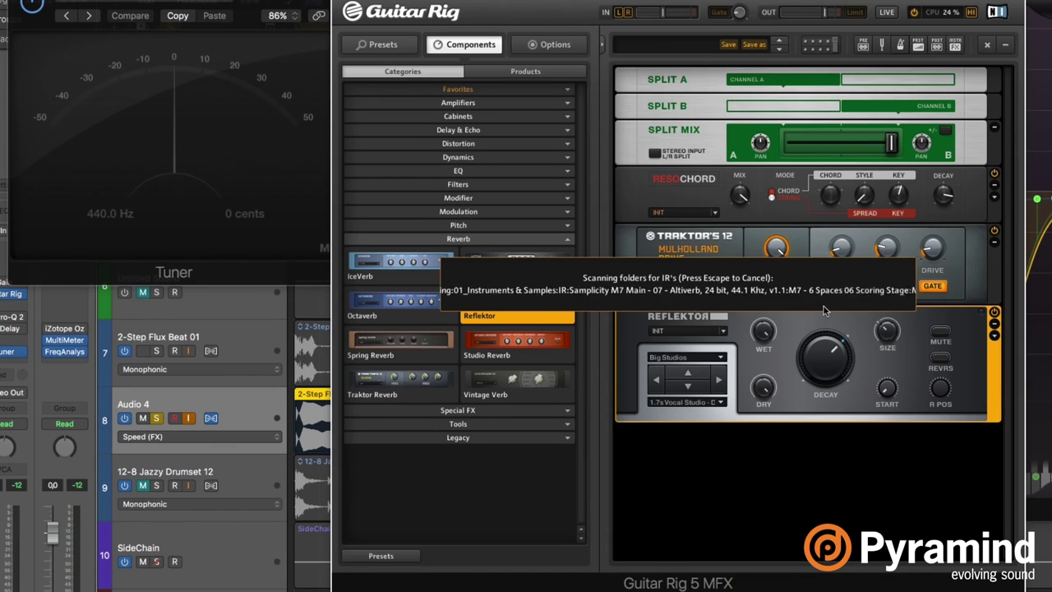
click(676, 358)
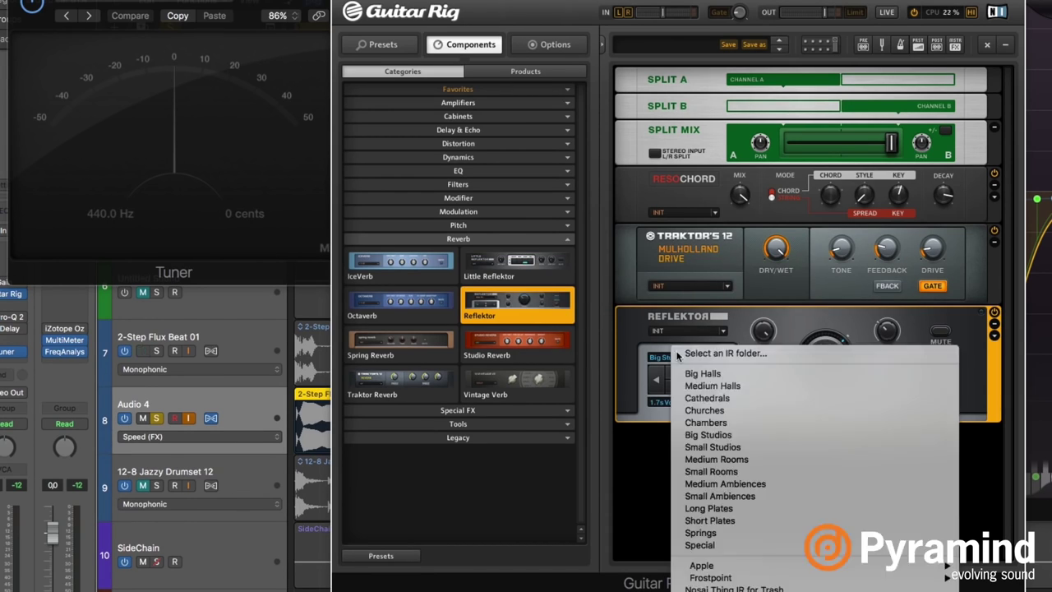
click(753, 373)
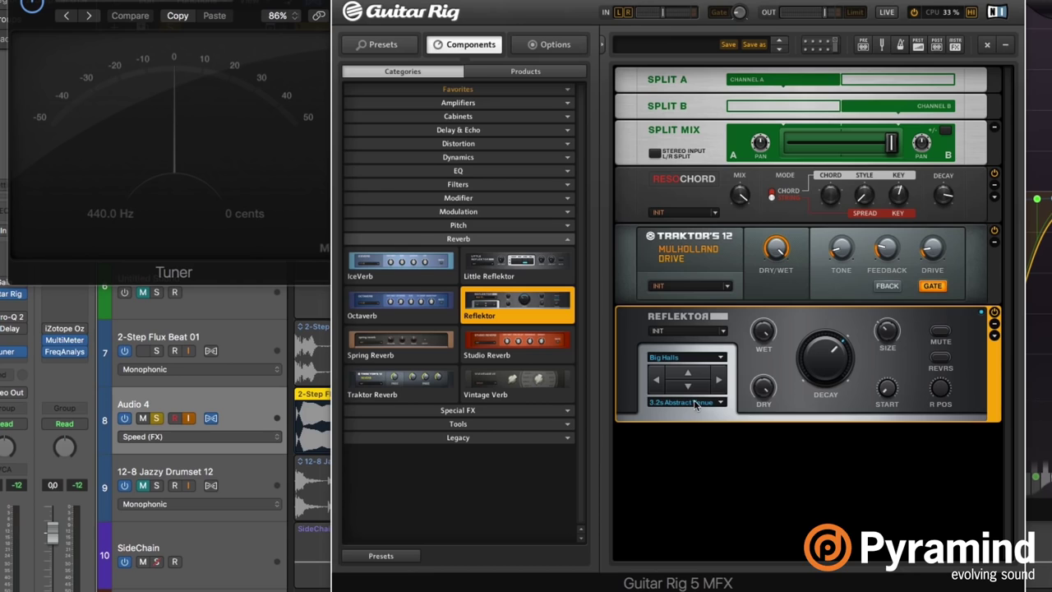
click(696, 403)
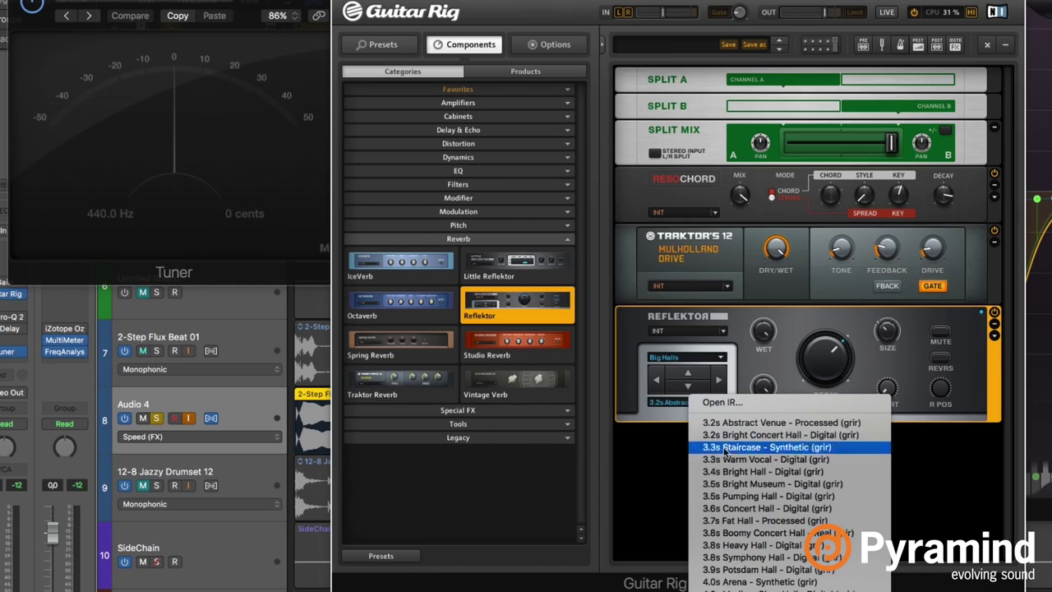
click(818, 520)
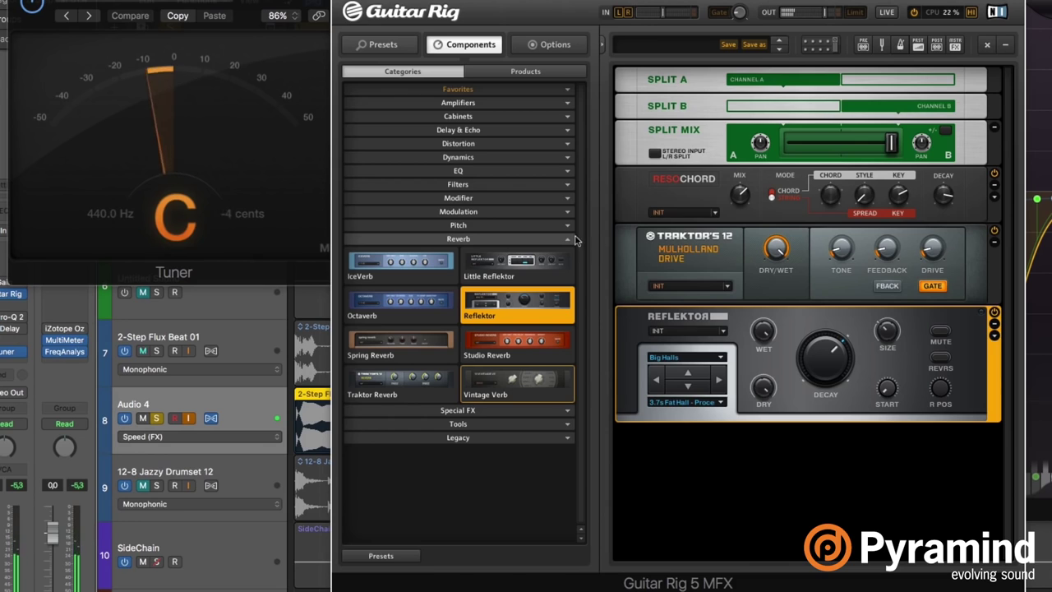
Shorten the 2-Step Flux Beat 01.4 region on Audio 4, leaving its flex mode unchanged.
key(v)
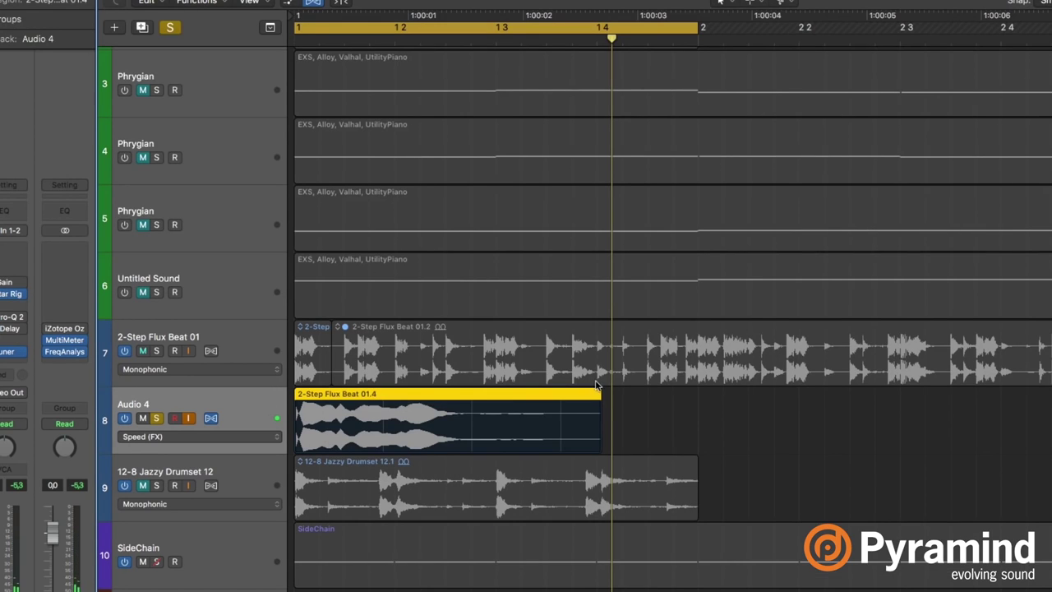
drag(597, 394, 496, 393)
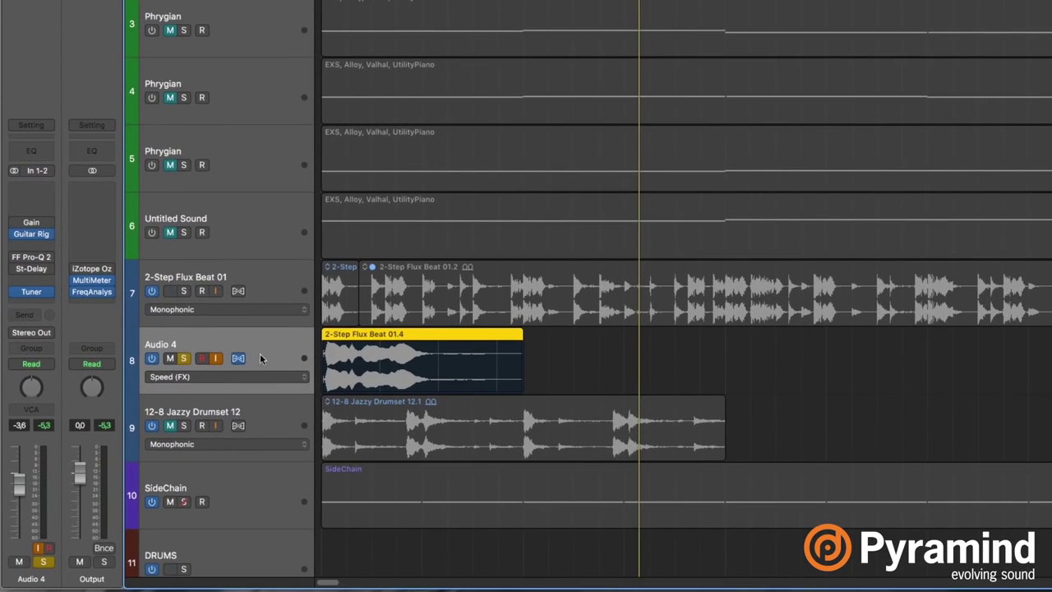
click(179, 424)
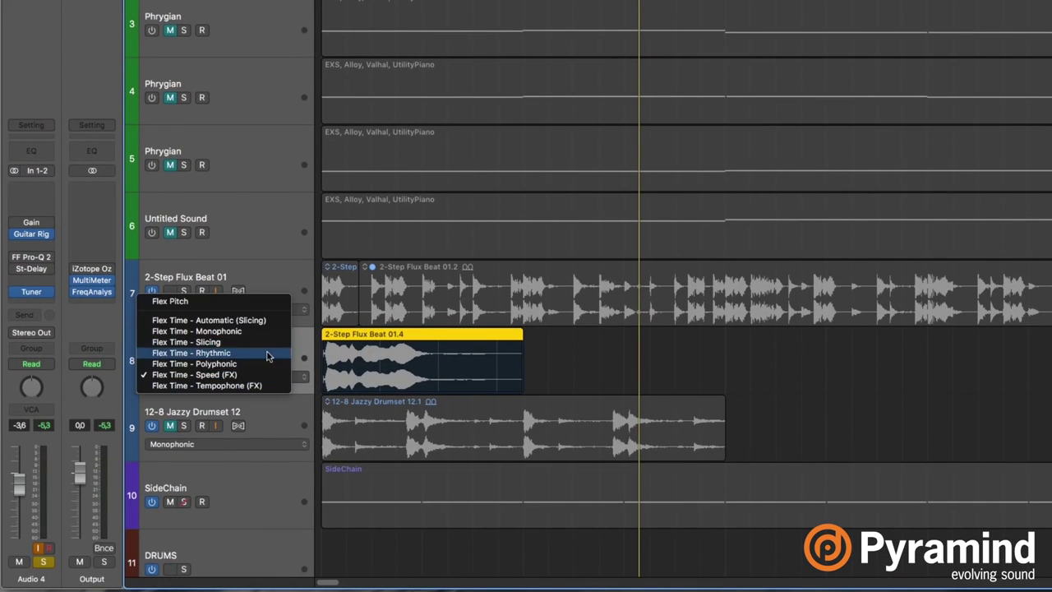
click(321, 342)
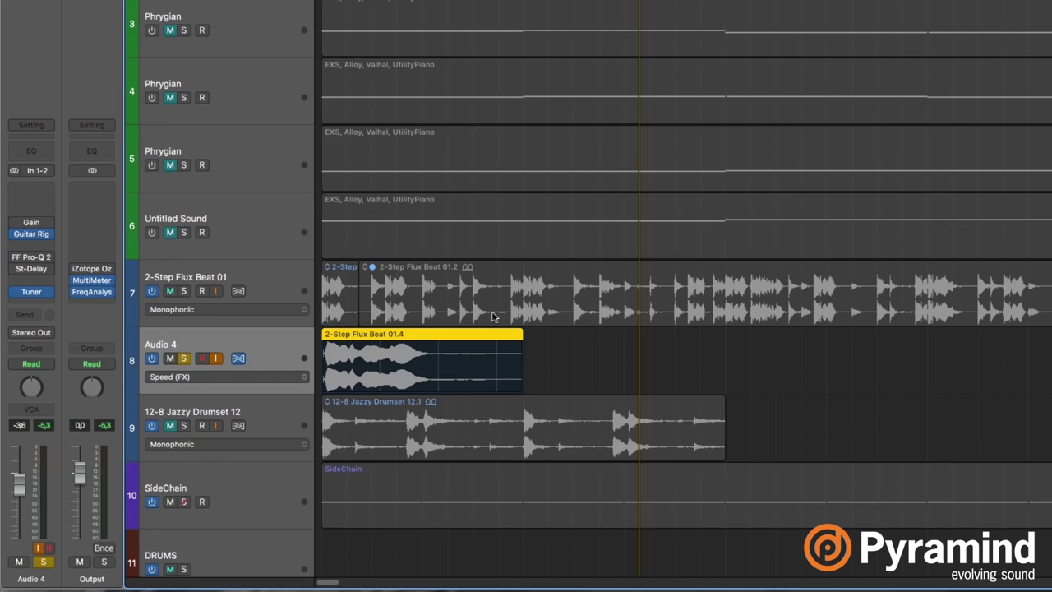
Trim the Audio 4 region into a brief slice and move it back to the project start.
drag(518, 337, 451, 337)
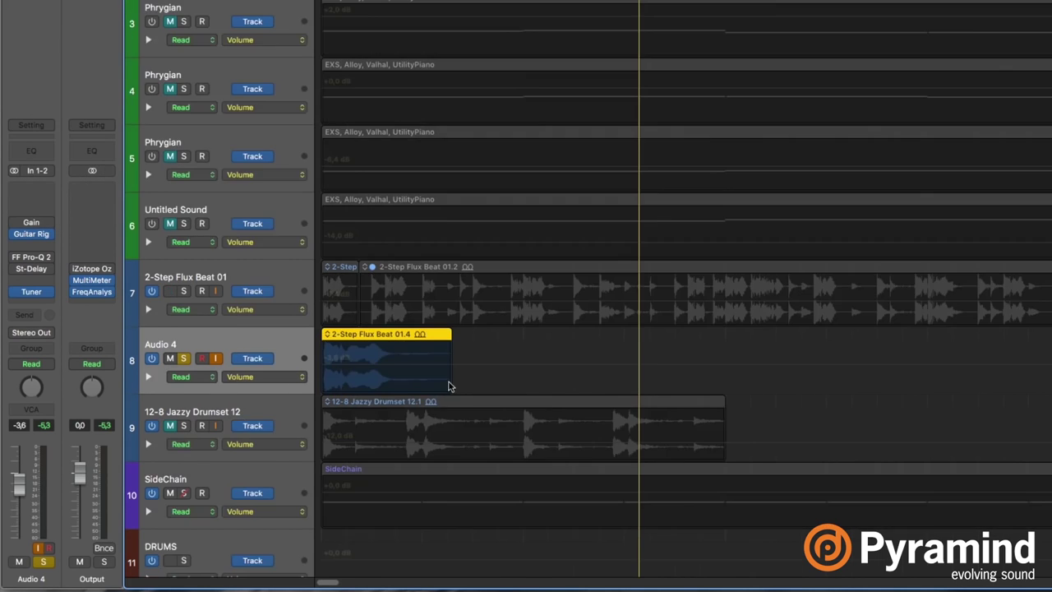
click(443, 389)
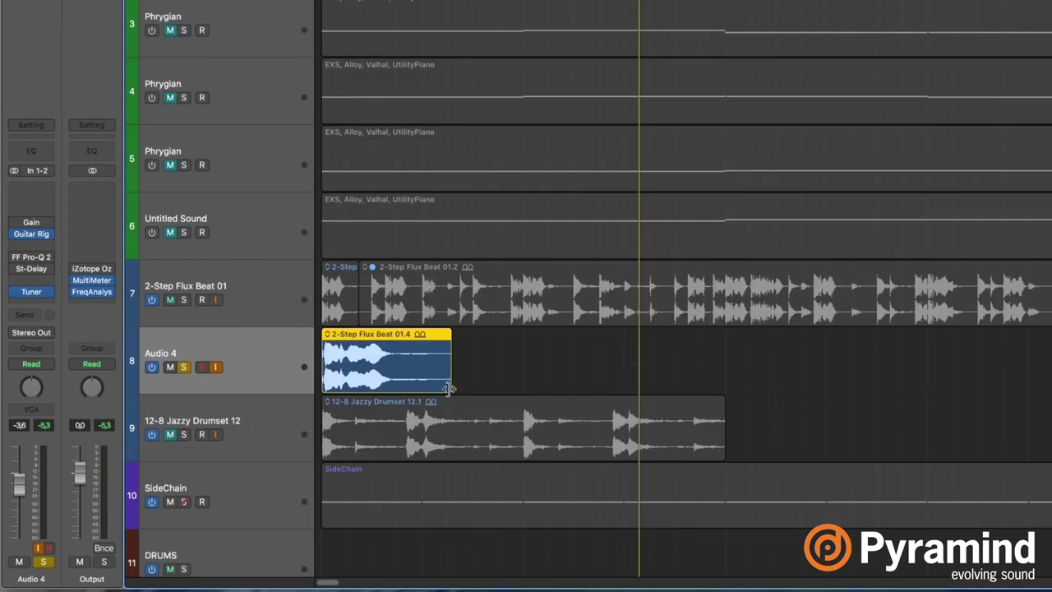
drag(451, 388, 502, 388)
drag(326, 382, 342, 362)
key(shift+space)
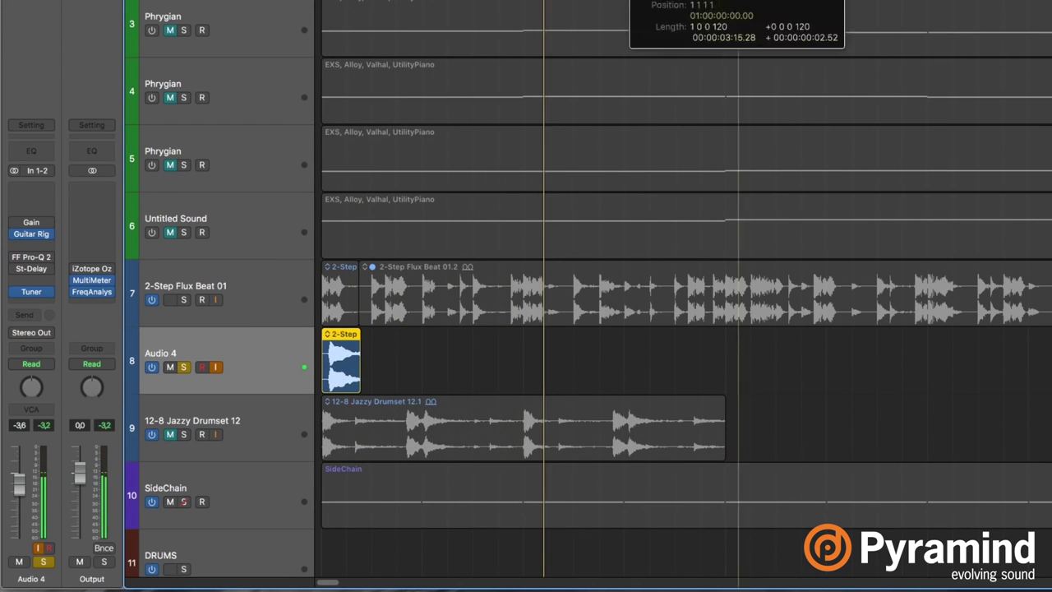
Show the Guitar Rig and Tuner windows again, with Guitar Rig in front.
key(v)
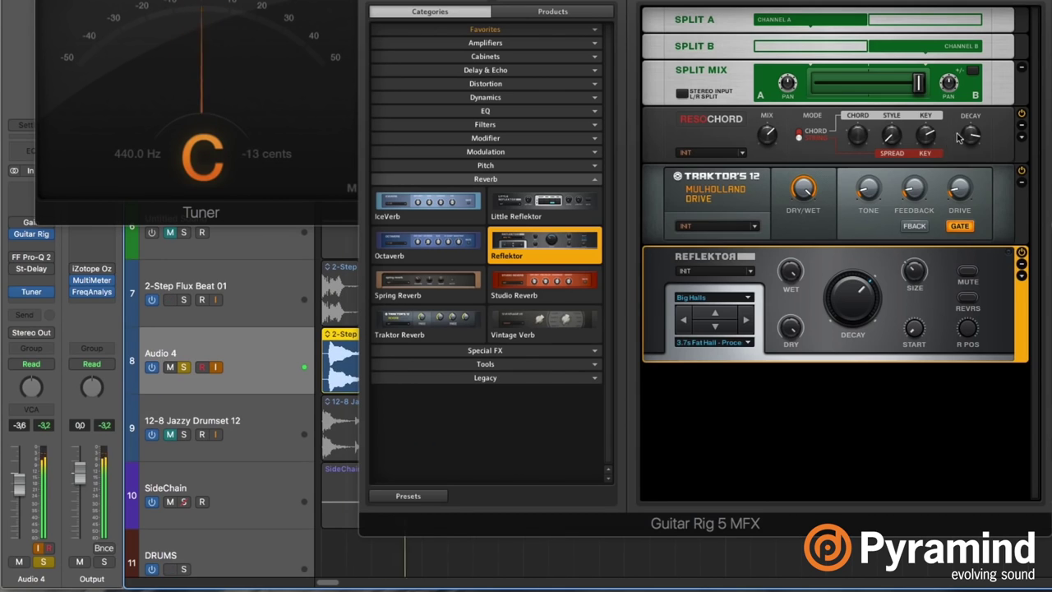
click(926, 139)
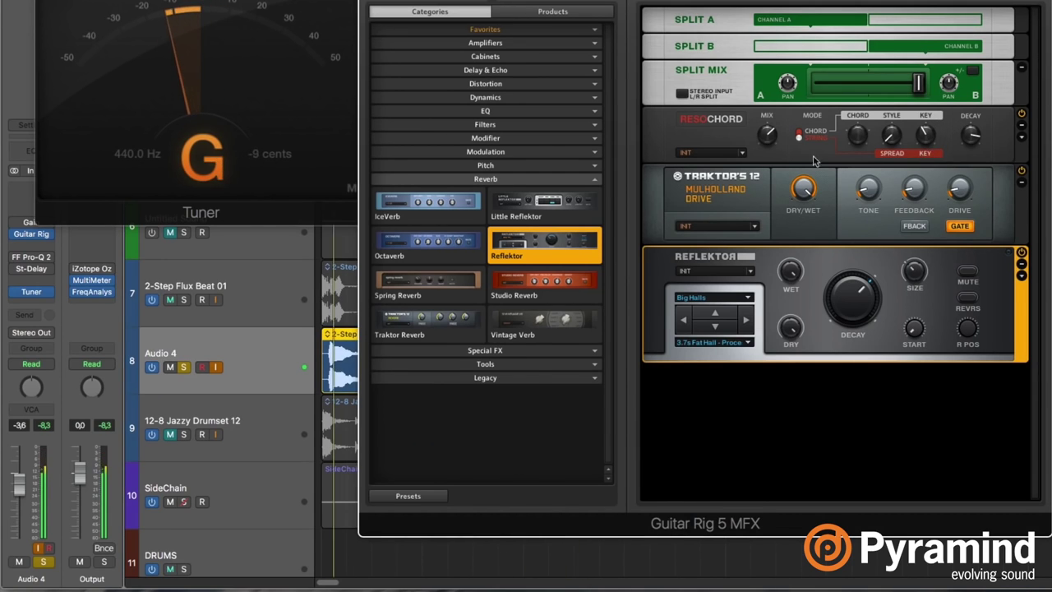
mouse_move(771, 125)
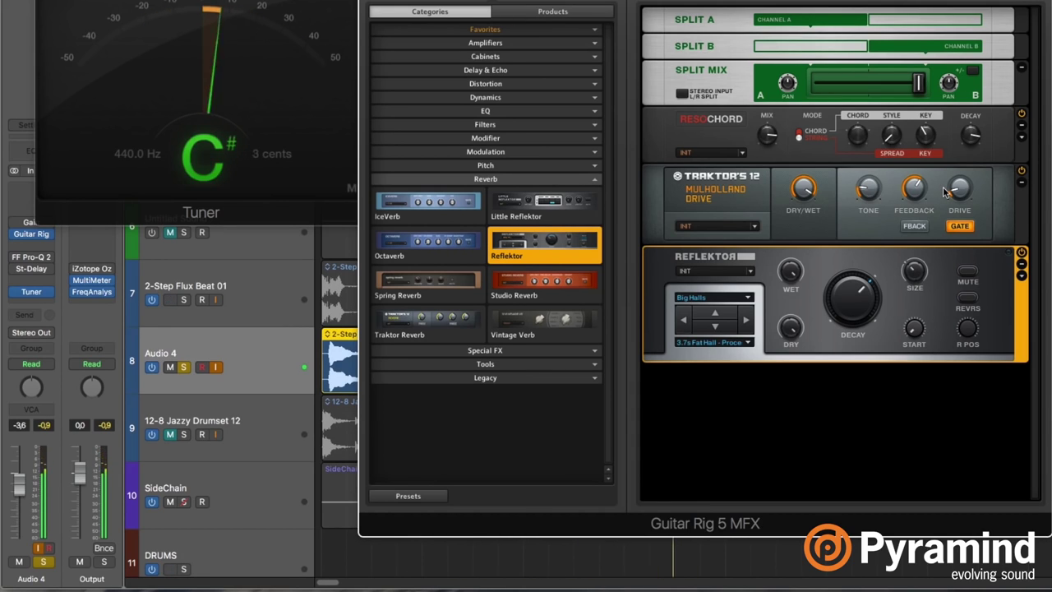
Switch off the Audio 4 track and select the 12-8 Jazzy Drumset 12 track.
key(v)
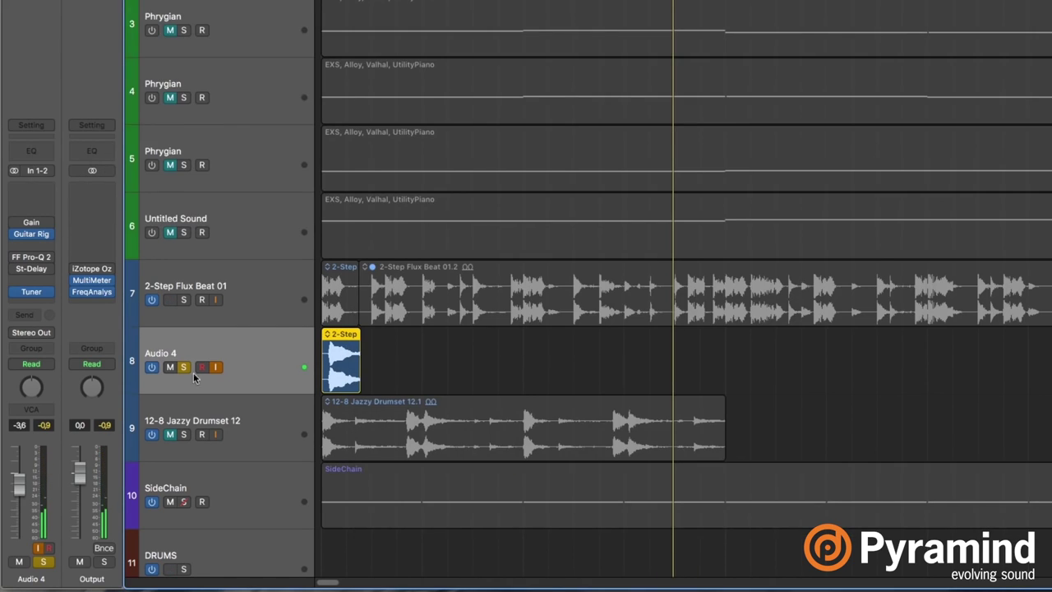
click(170, 367)
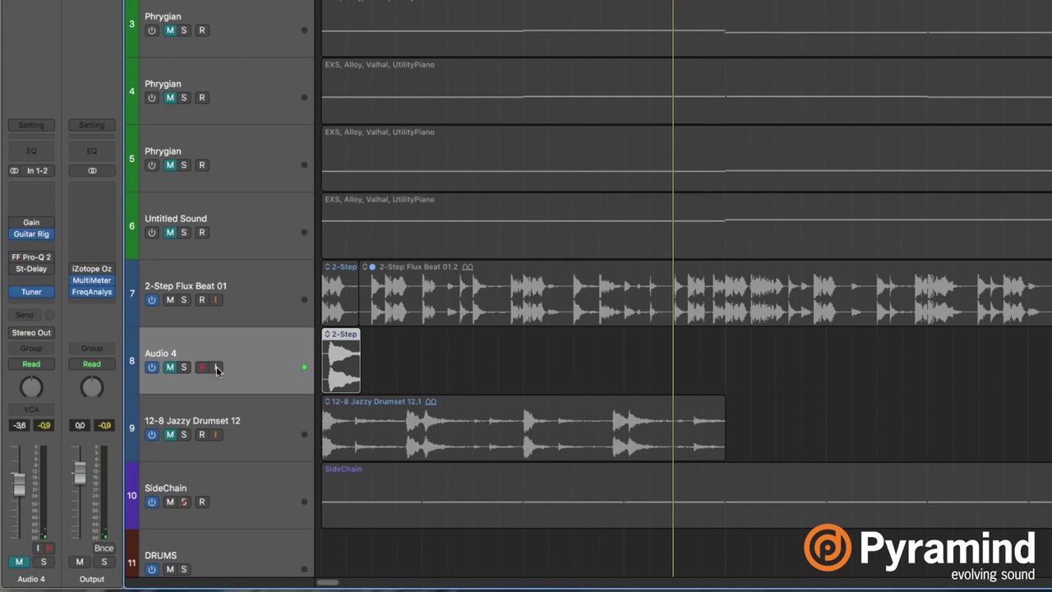
click(169, 366)
click(151, 367)
click(282, 411)
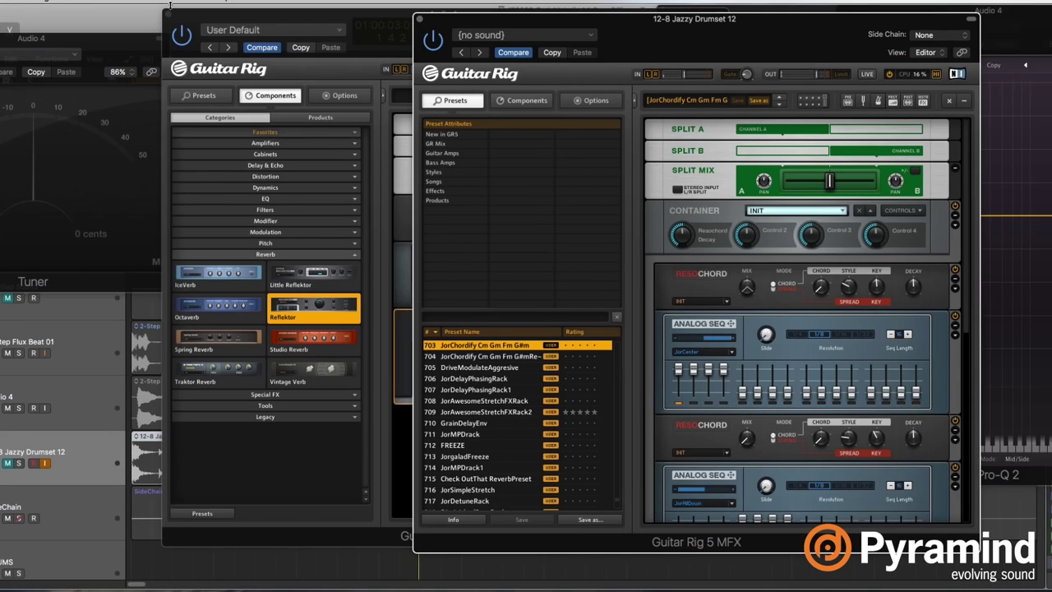
Delete the Split module from the 12-8 Jazzy Drumset 12 Guitar Rig rack.
drag(699, 47, 399, 47)
click(167, 14)
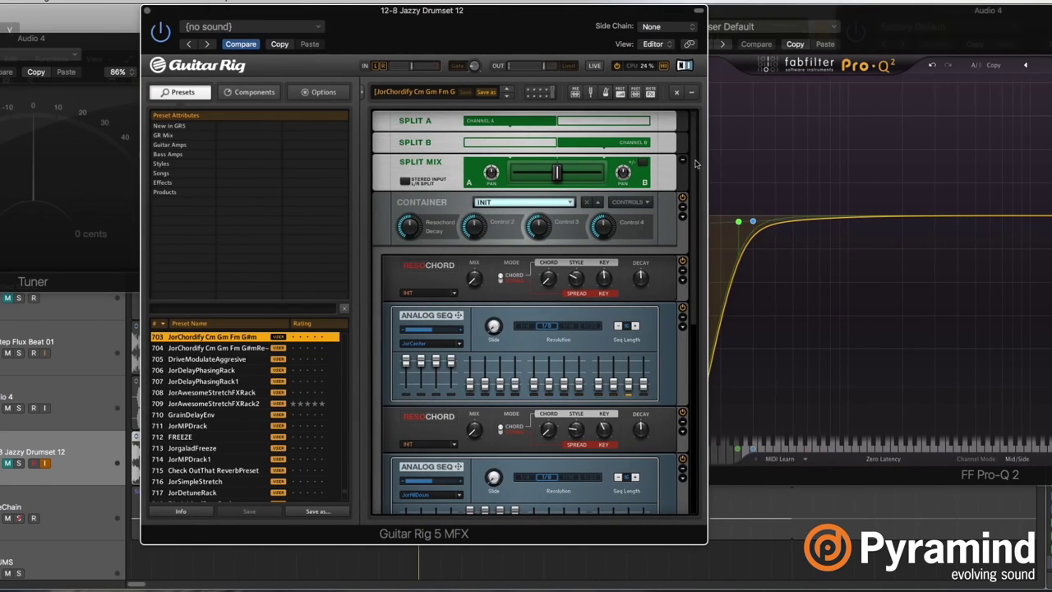
click(601, 122)
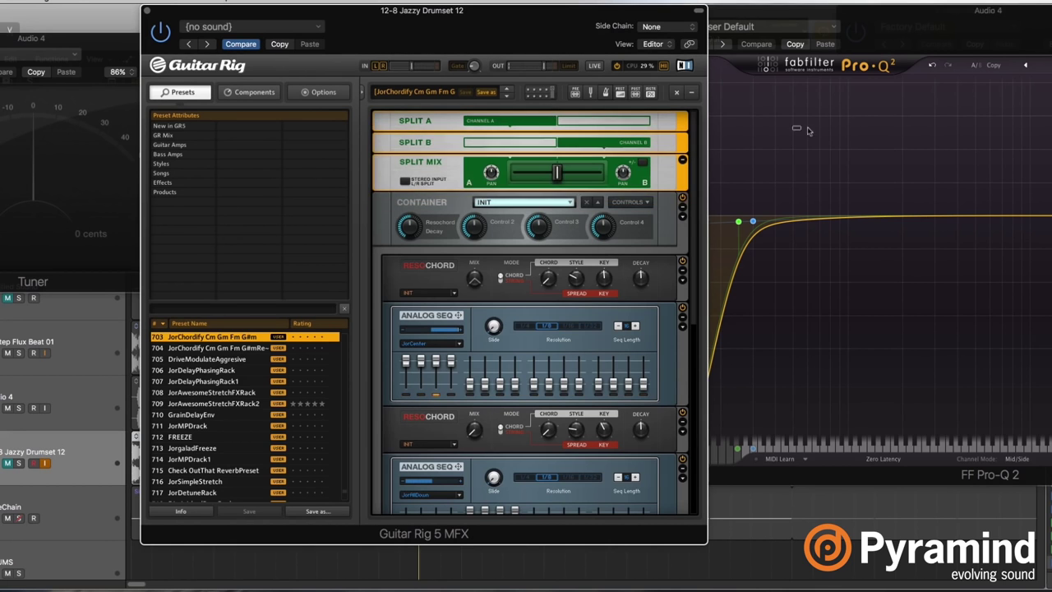
key(Delete)
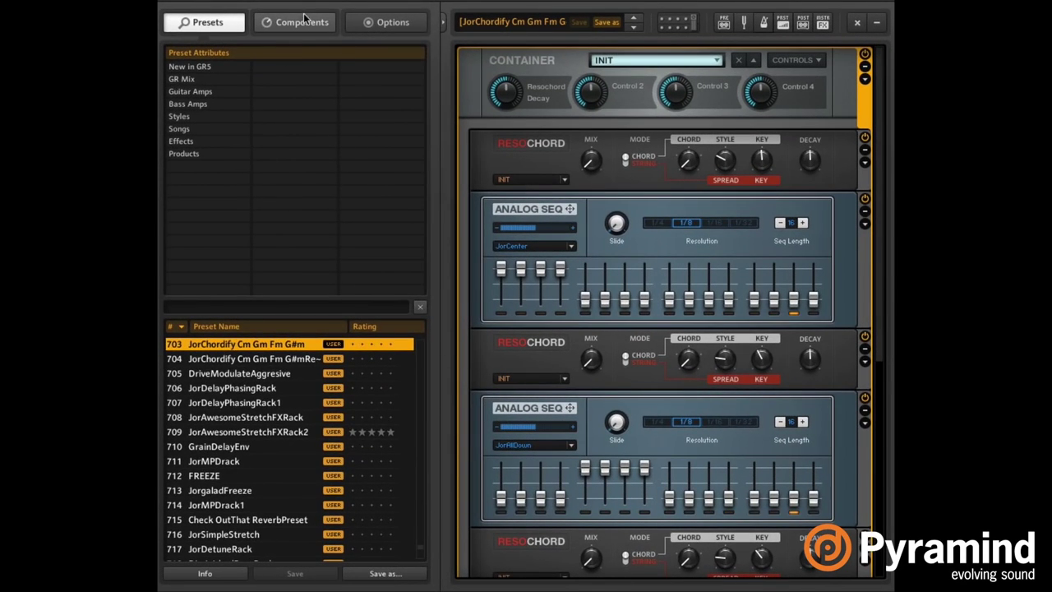
click(282, 44)
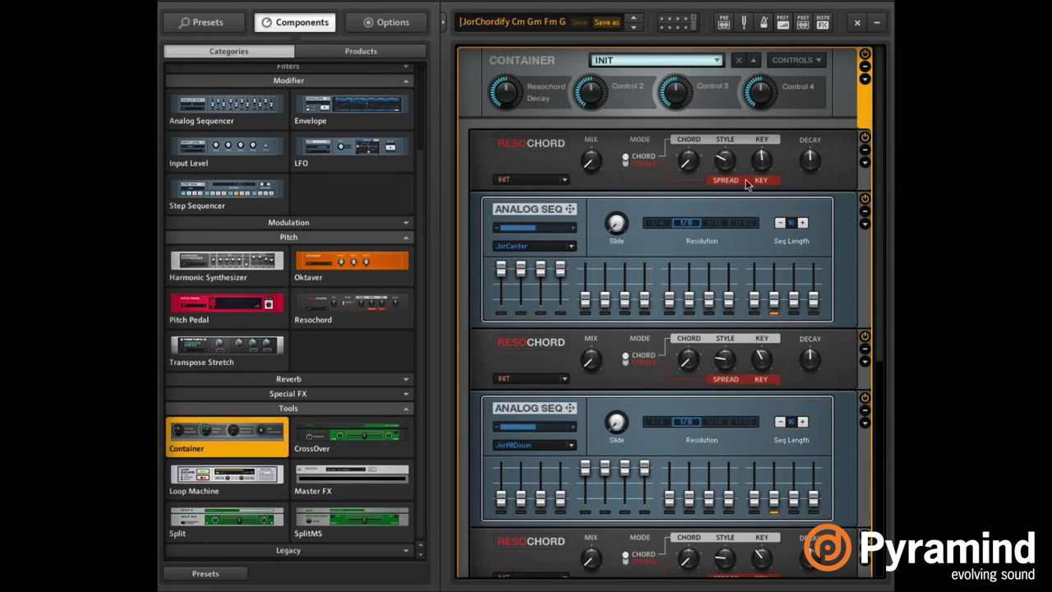
click(537, 141)
key(Down)
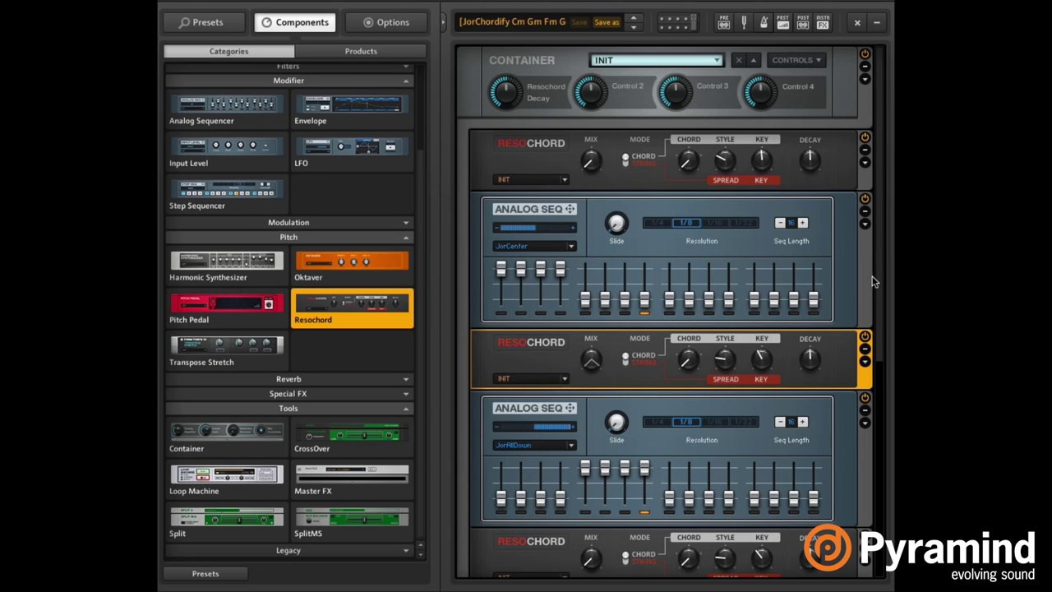
scroll(871, 370, down, 5)
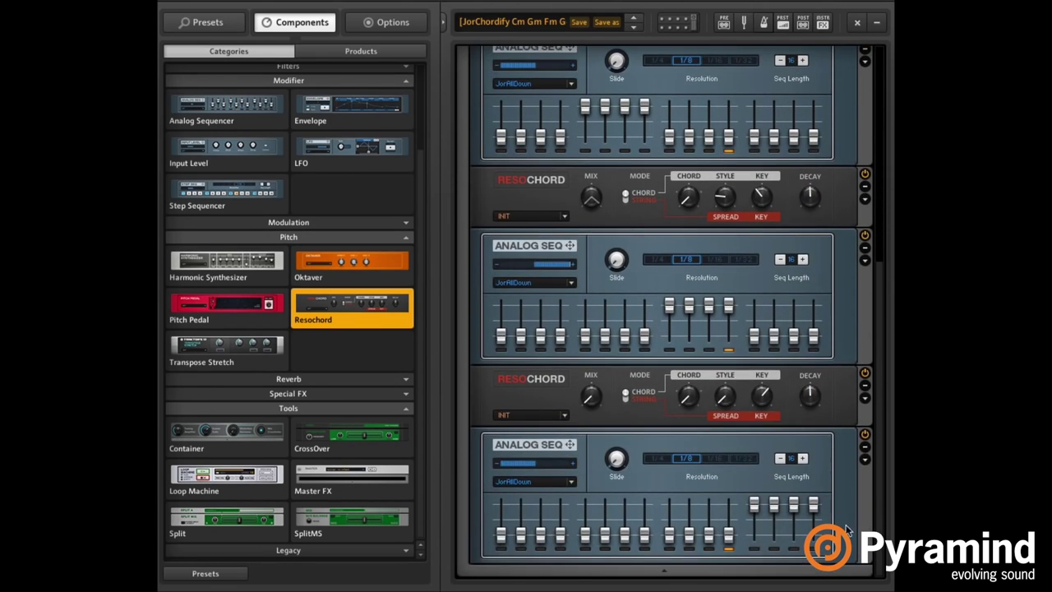
scroll(856, 493, up, 10)
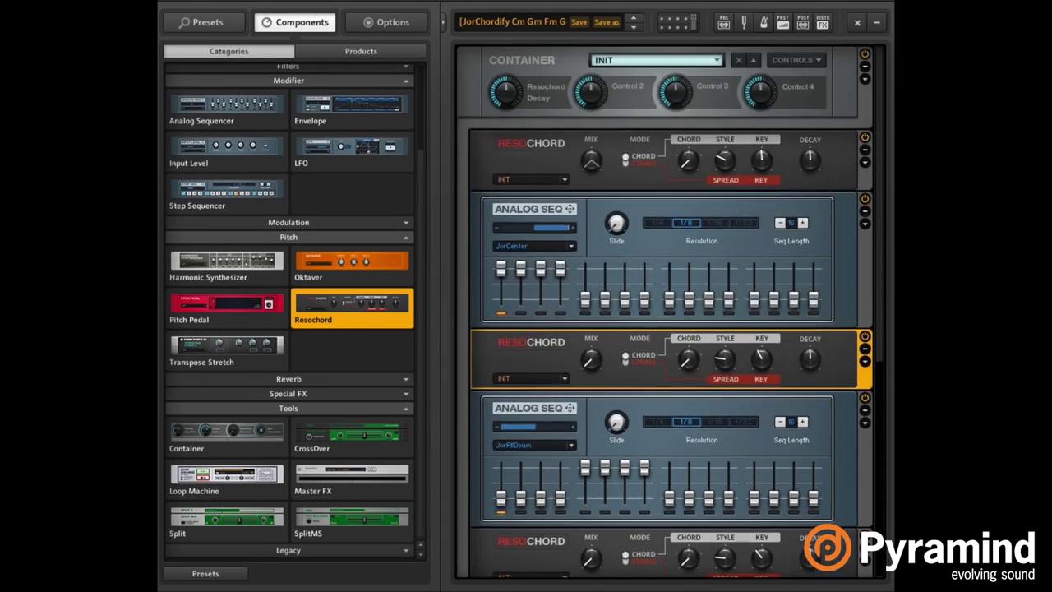
click(580, 226)
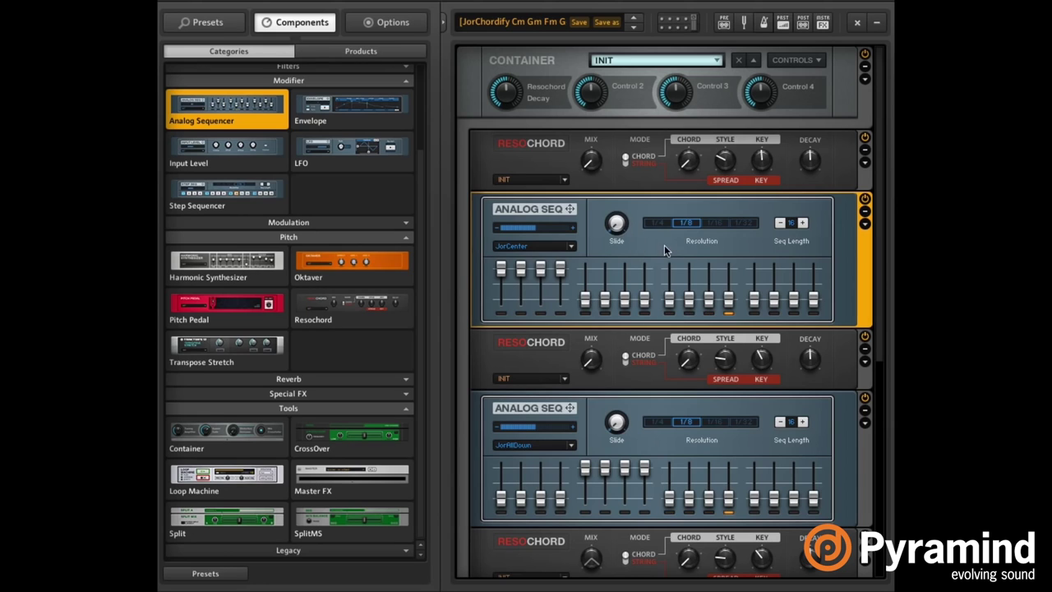
right_click(588, 161)
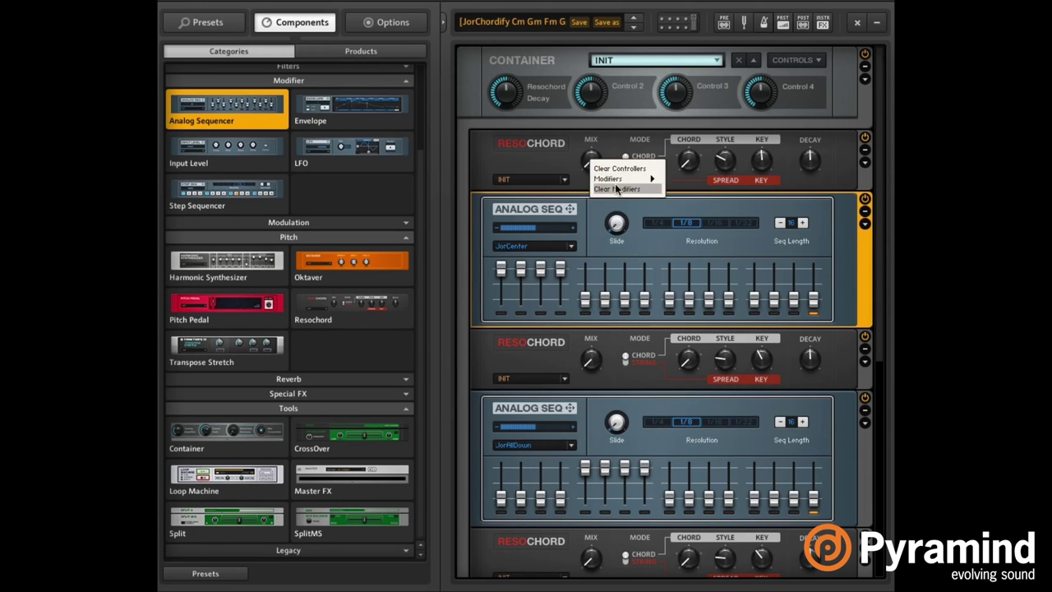
mouse_move(617, 179)
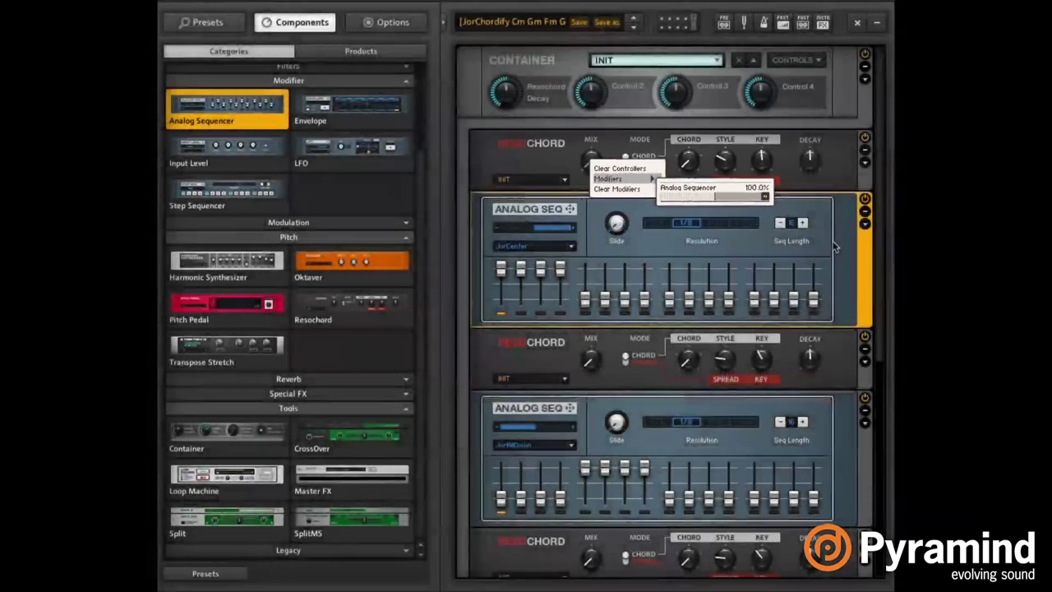
click(808, 236)
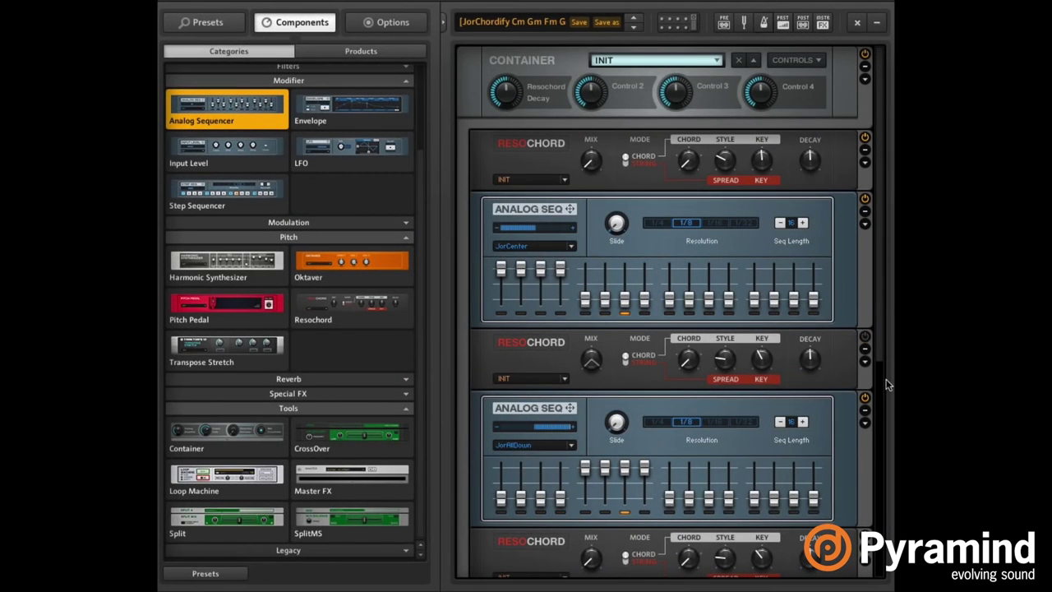
scroll(866, 397, down, 5)
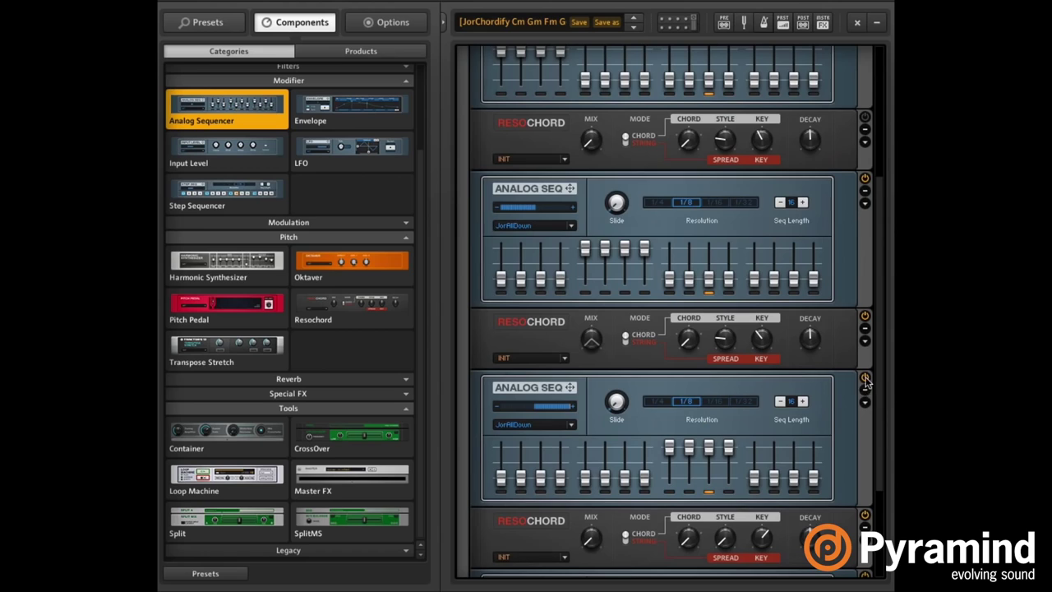
scroll(866, 381, down, 3)
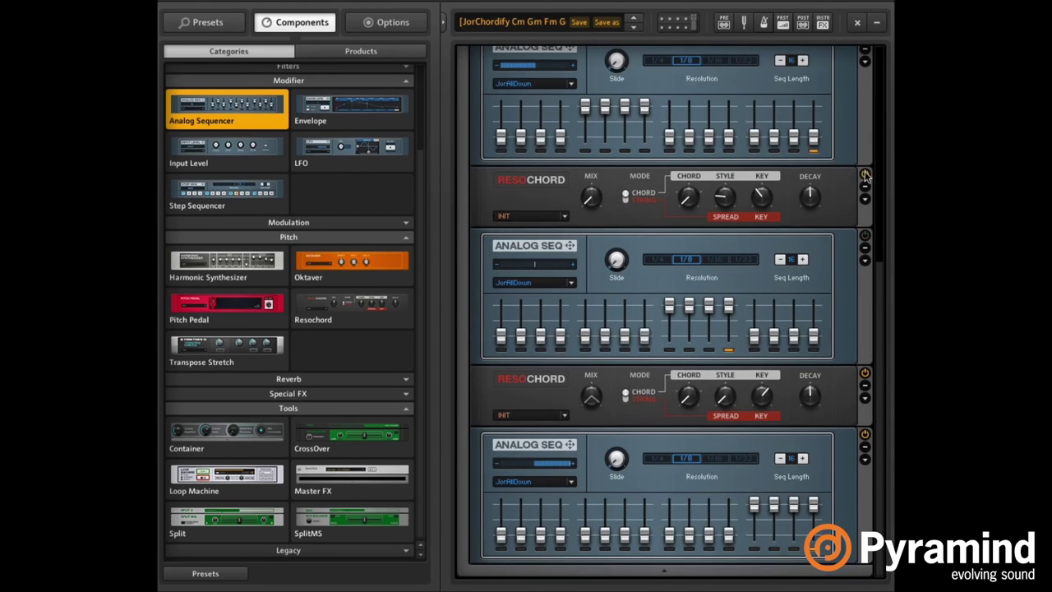
scroll(863, 434, up, 3)
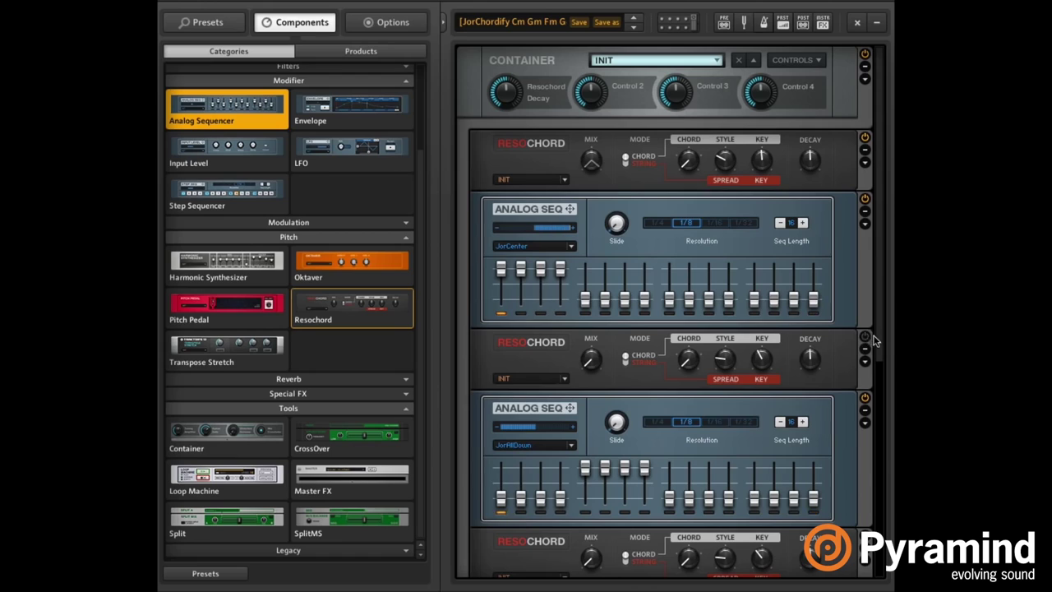
scroll(876, 496, down, 5)
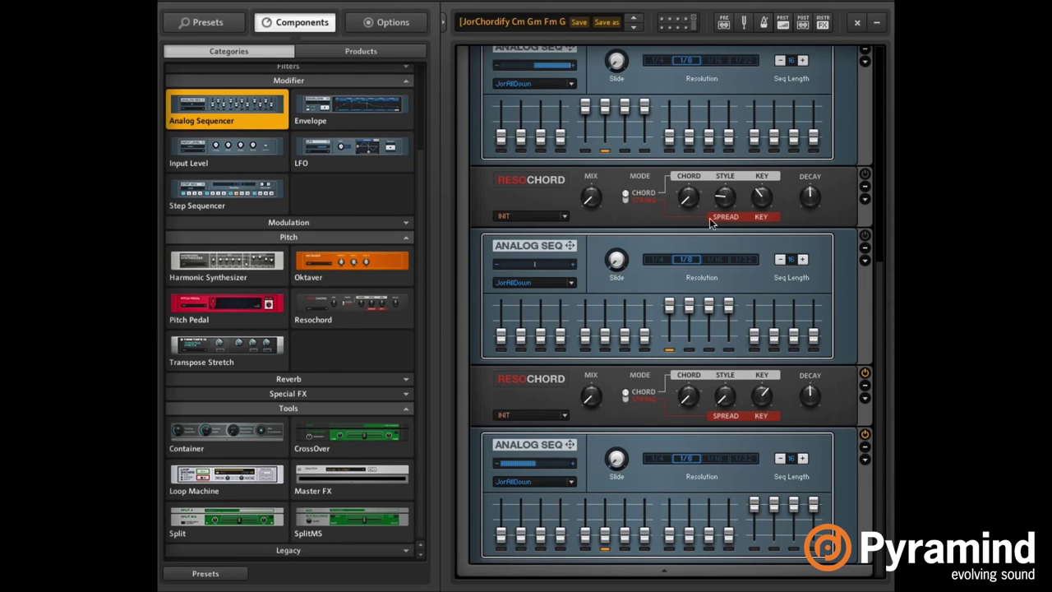
scroll(843, 138, up, 5)
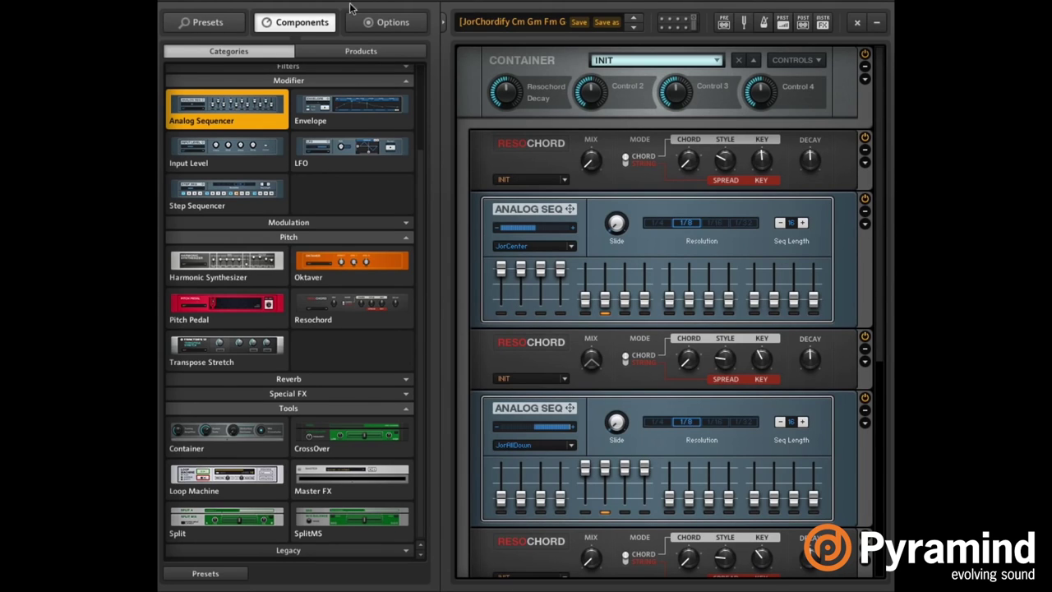
scroll(876, 372, down, 5)
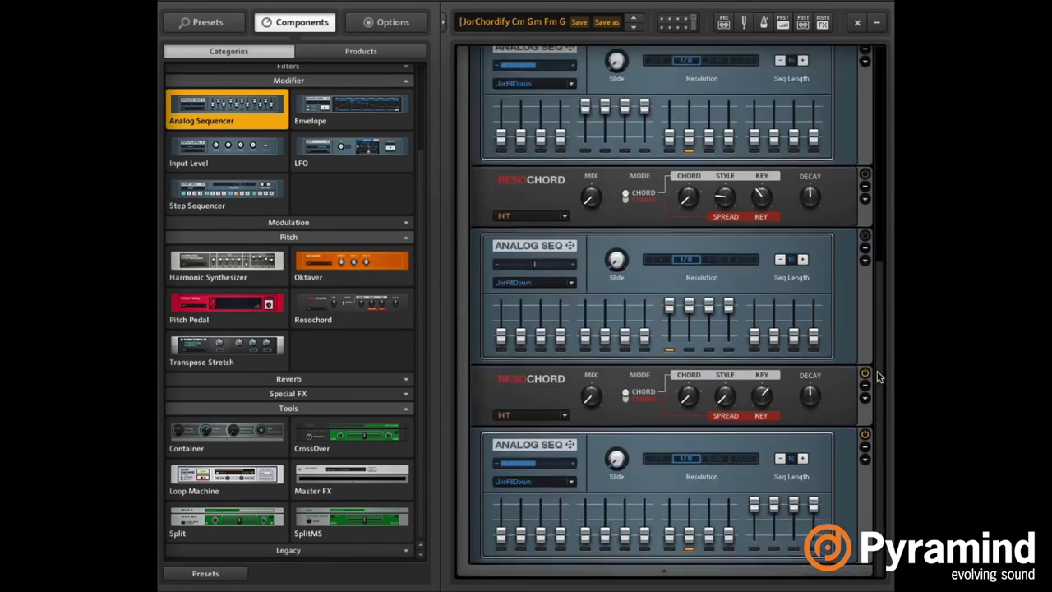
scroll(859, 382, up, 5)
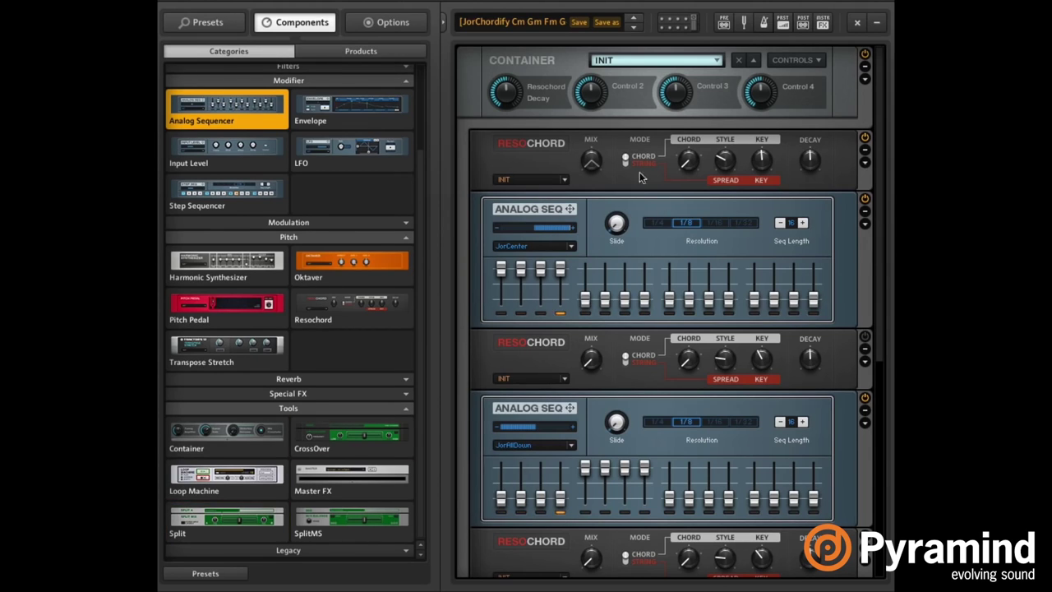
mouse_move(721, 162)
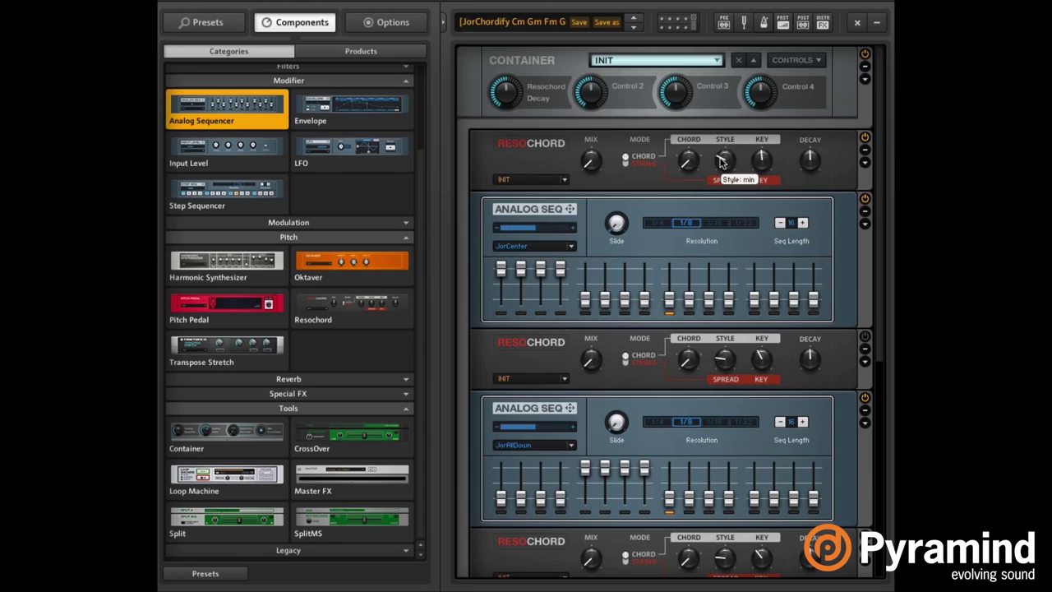
mouse_move(764, 160)
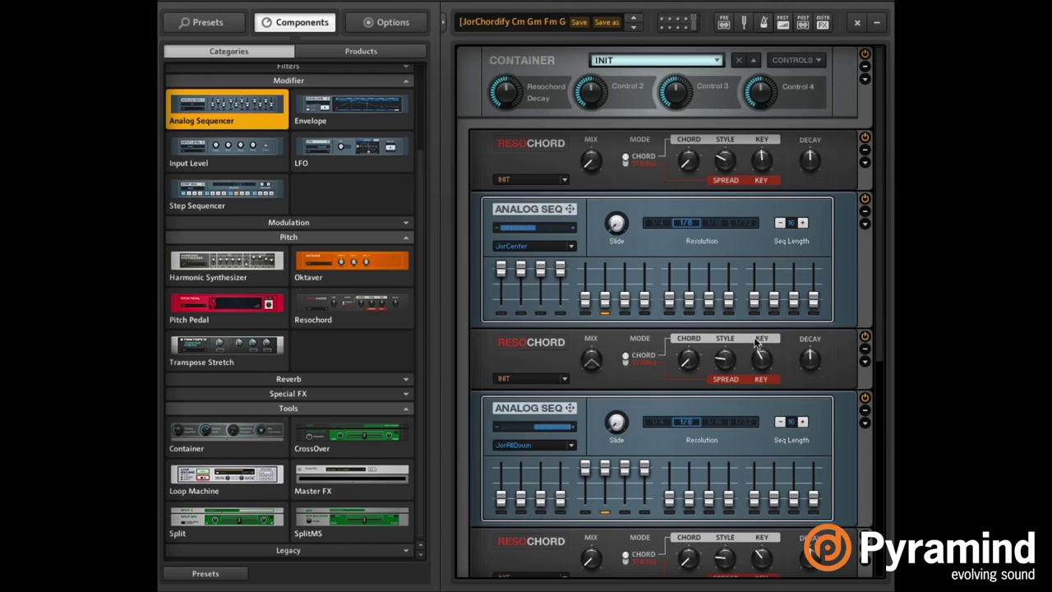
mouse_move(762, 362)
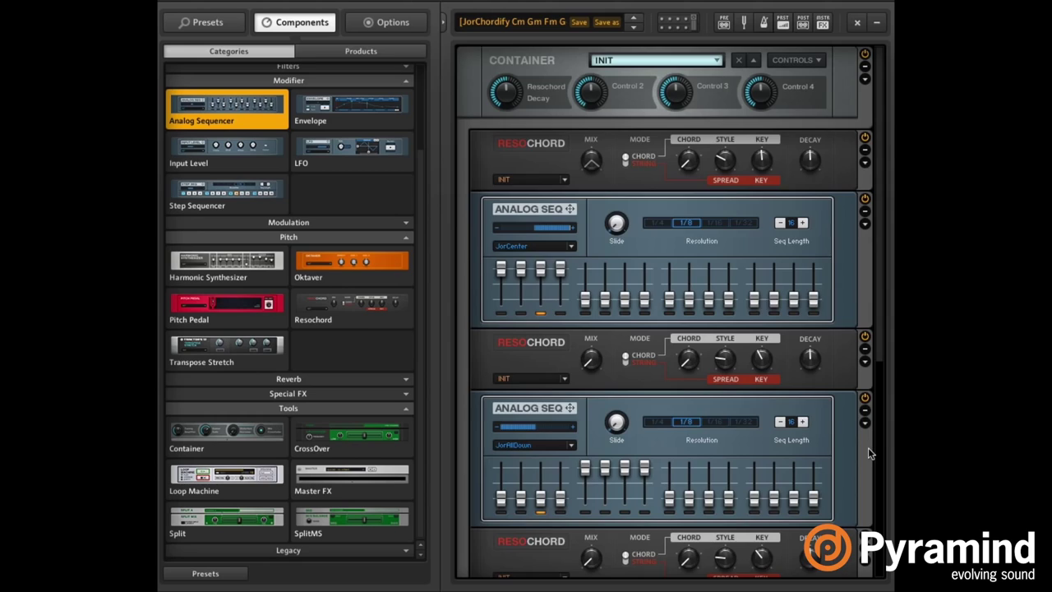
scroll(868, 447, down, 2)
scroll(867, 447, down, 3)
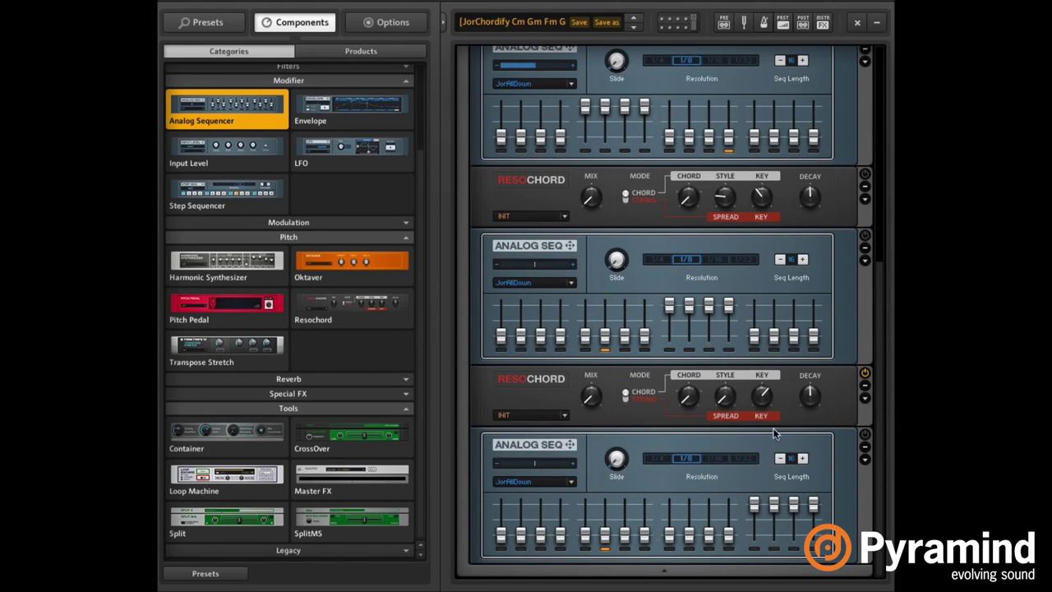
click(872, 184)
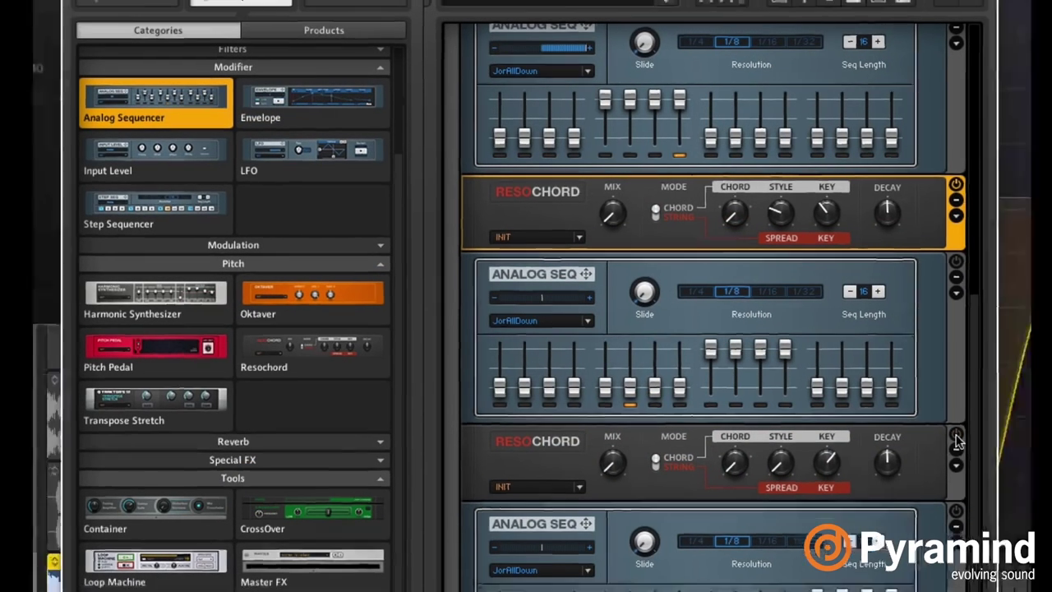
Copy the 12-8 Jazzy Drumset region so it repeats right after the original into bar 2.
click(968, 434)
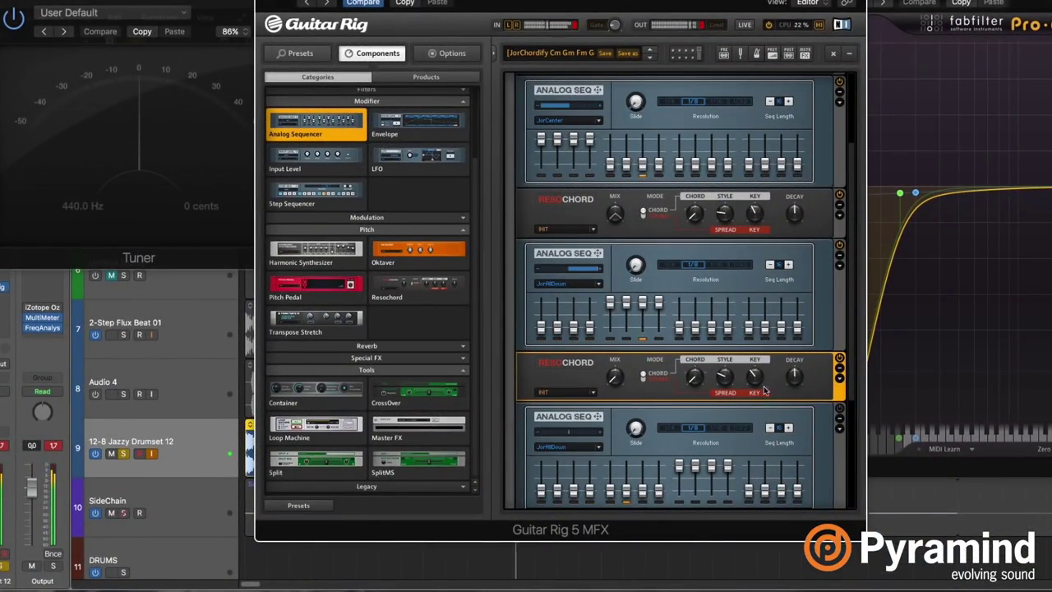
key(v)
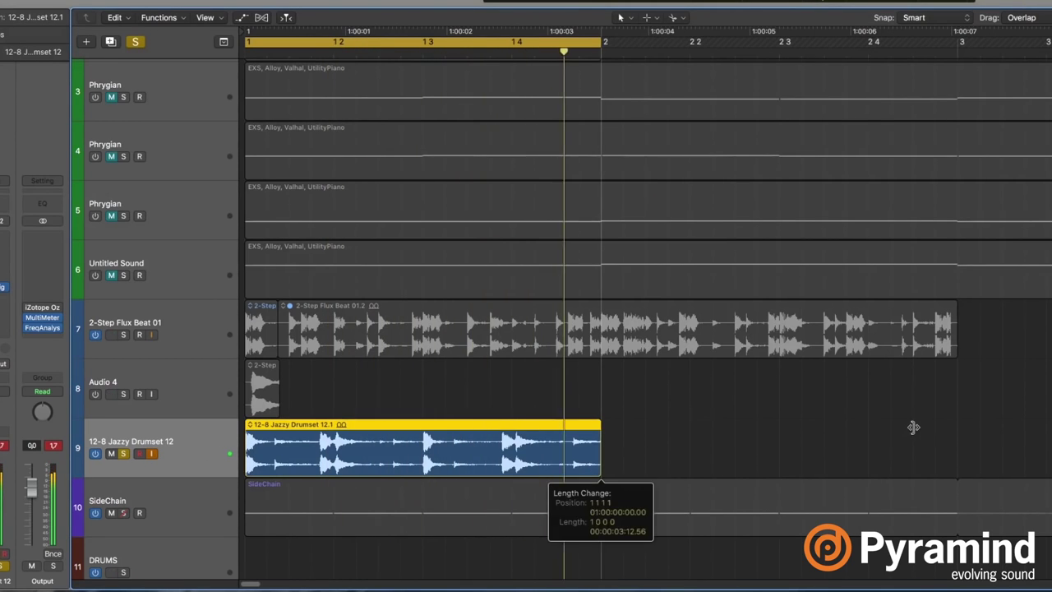
drag(390, 443, 600, 459)
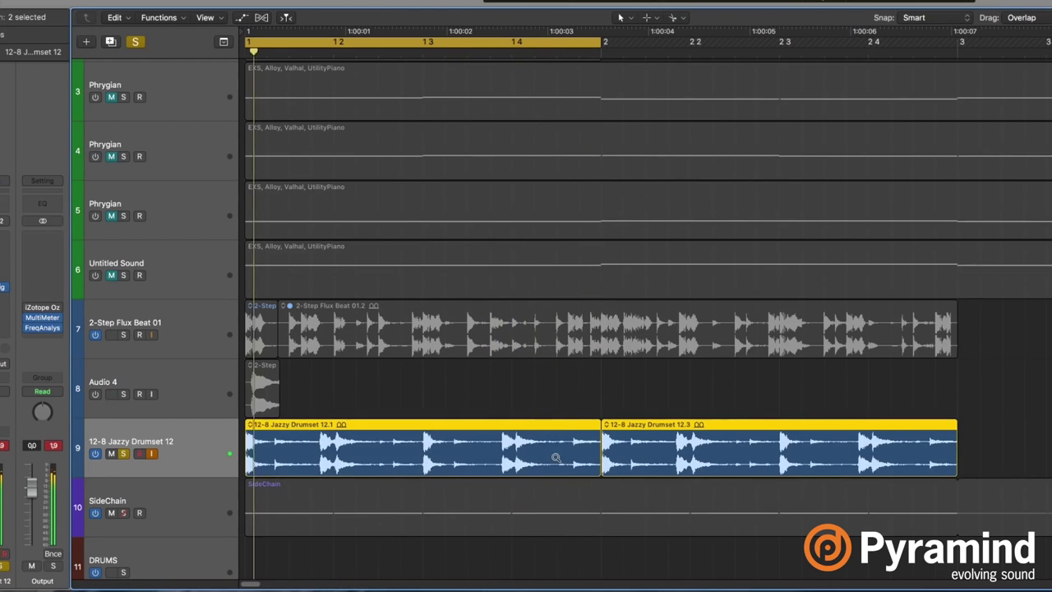
key(v)
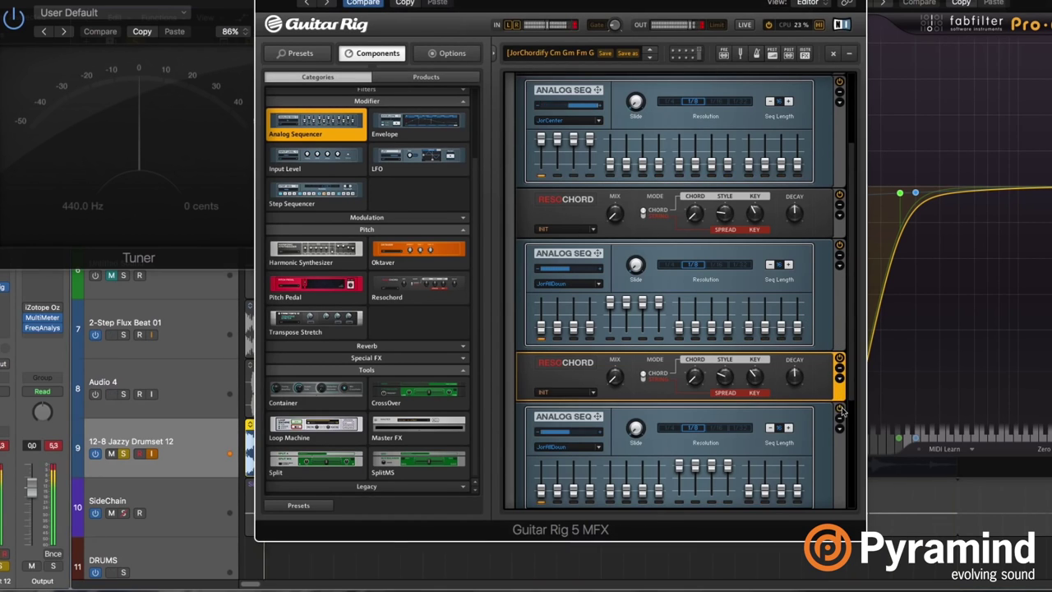
Toggle the lower Resochord's chord/strum mode and show automation lanes for all tracks.
scroll(831, 382, down, 4)
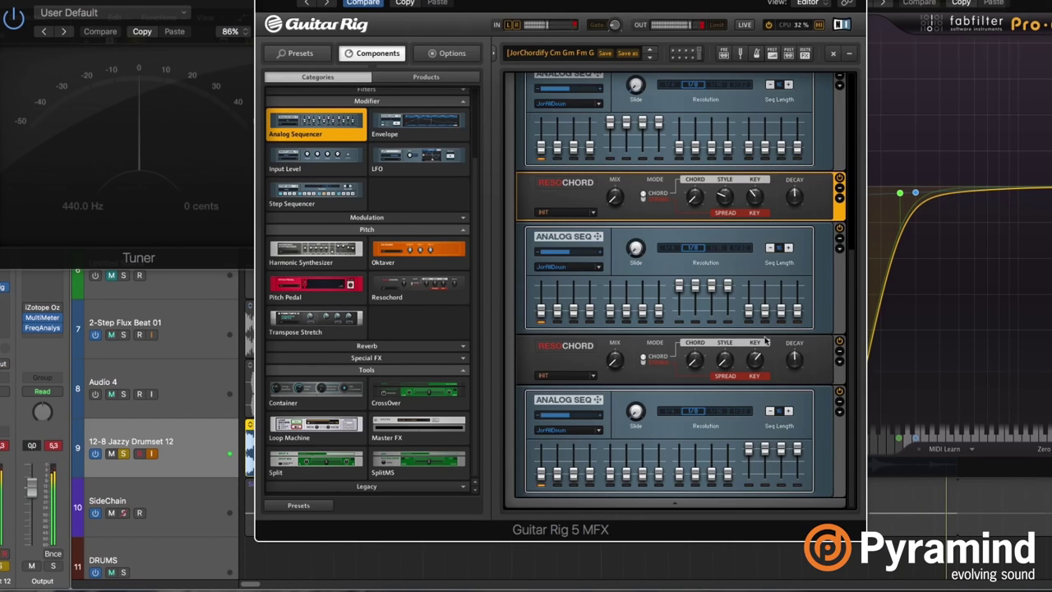
right_click(615, 364)
mouse_move(642, 382)
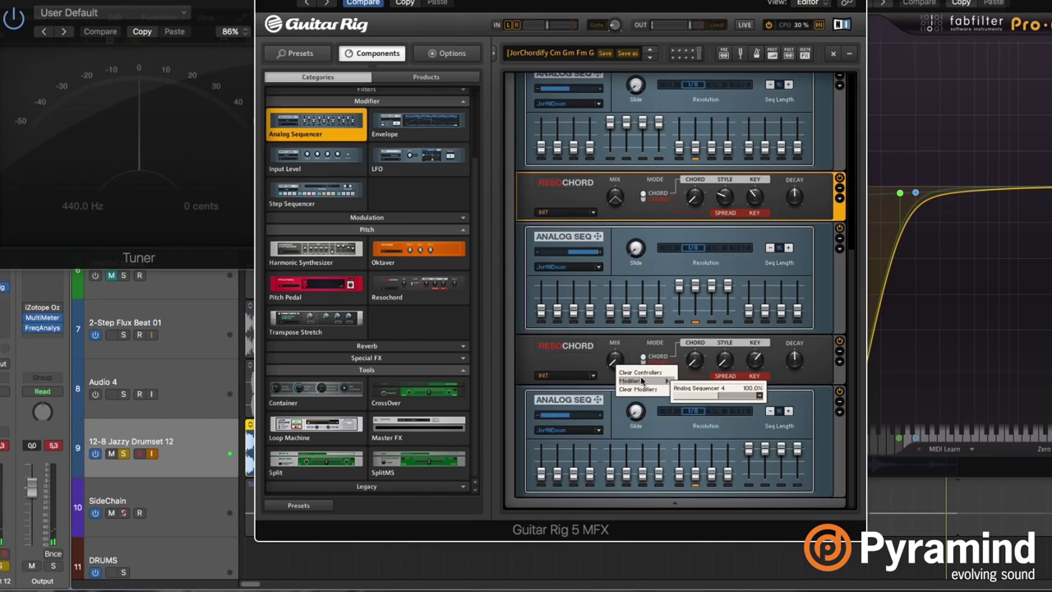
click(822, 362)
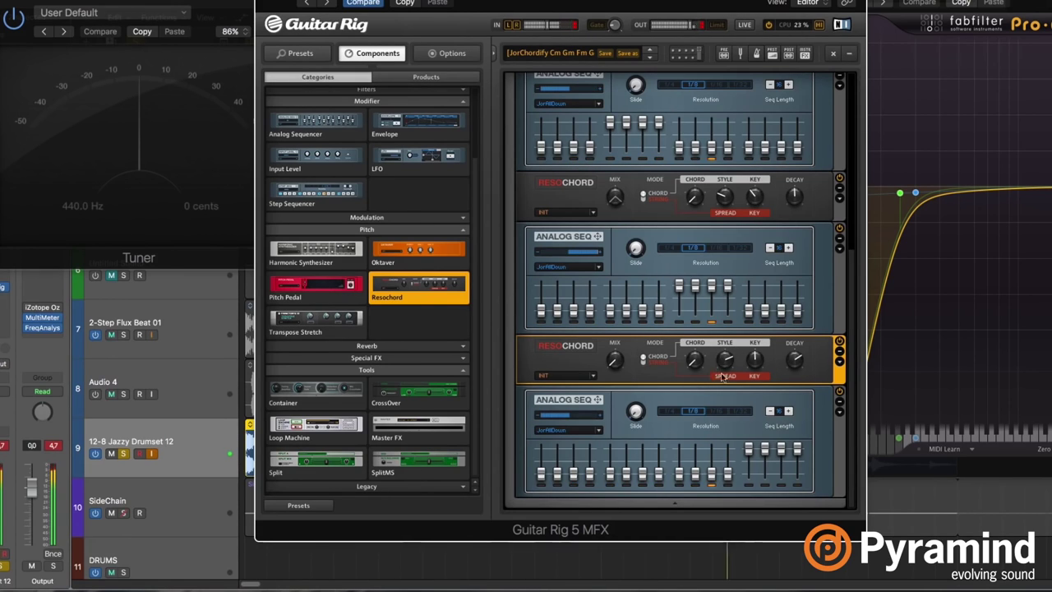
click(641, 359)
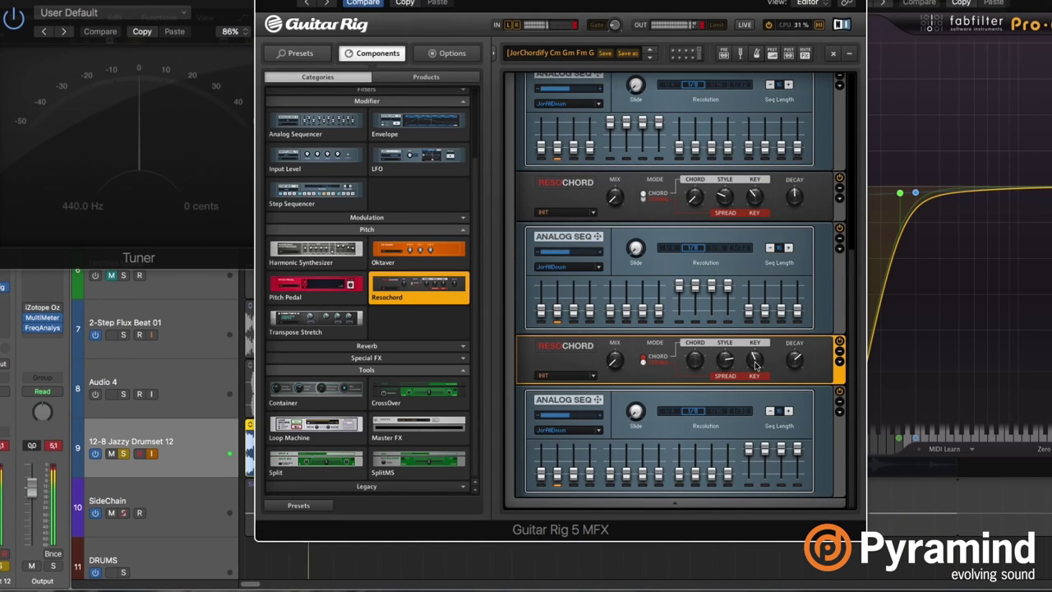
key(a)
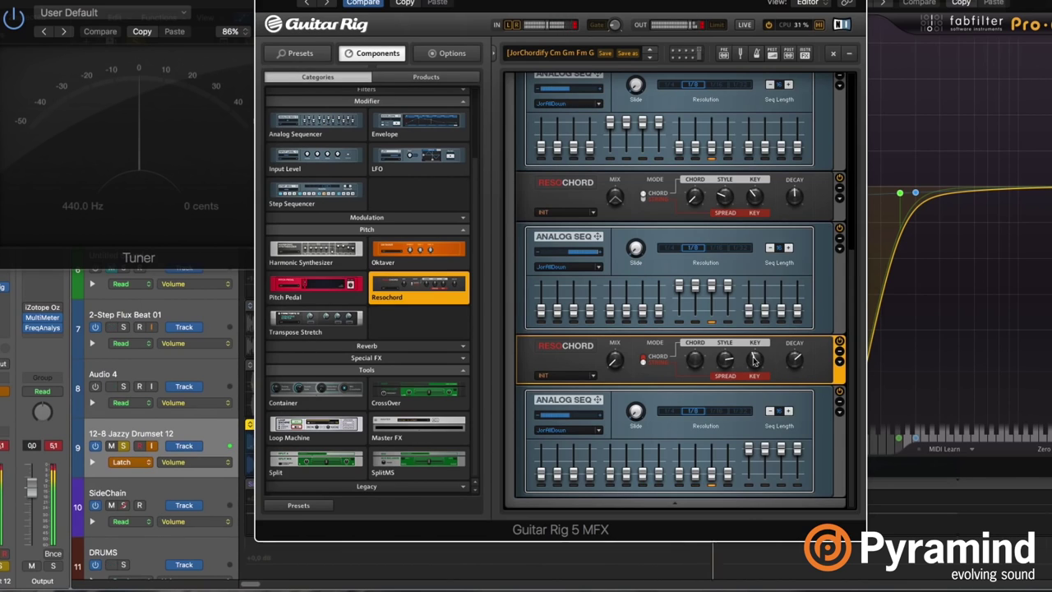
Set the lower Resochord's MIX to halfway, raise its KEY, then hide the automation lanes.
key(v)
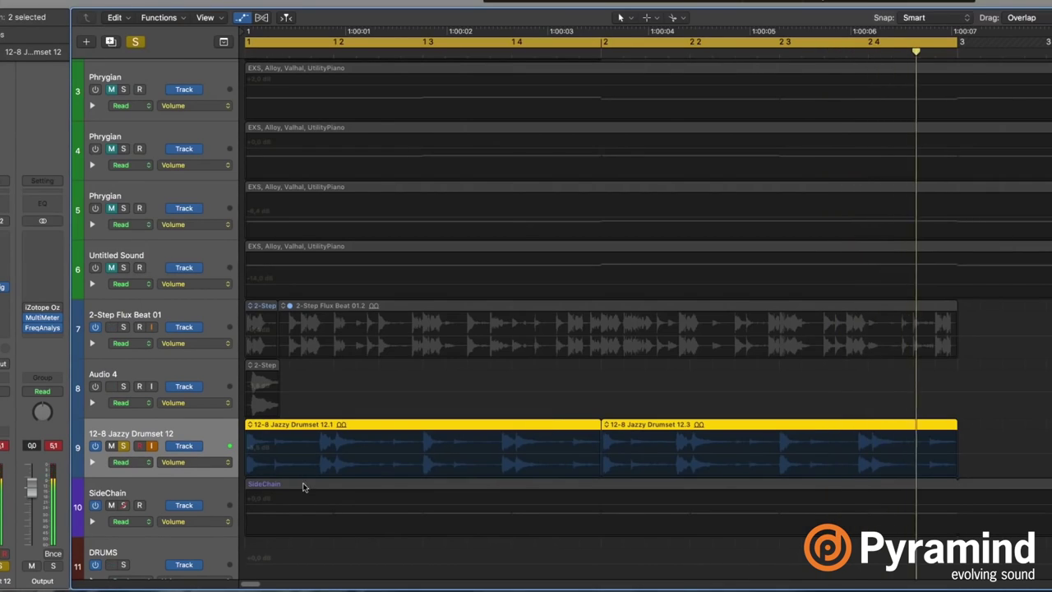
click(177, 462)
click(206, 466)
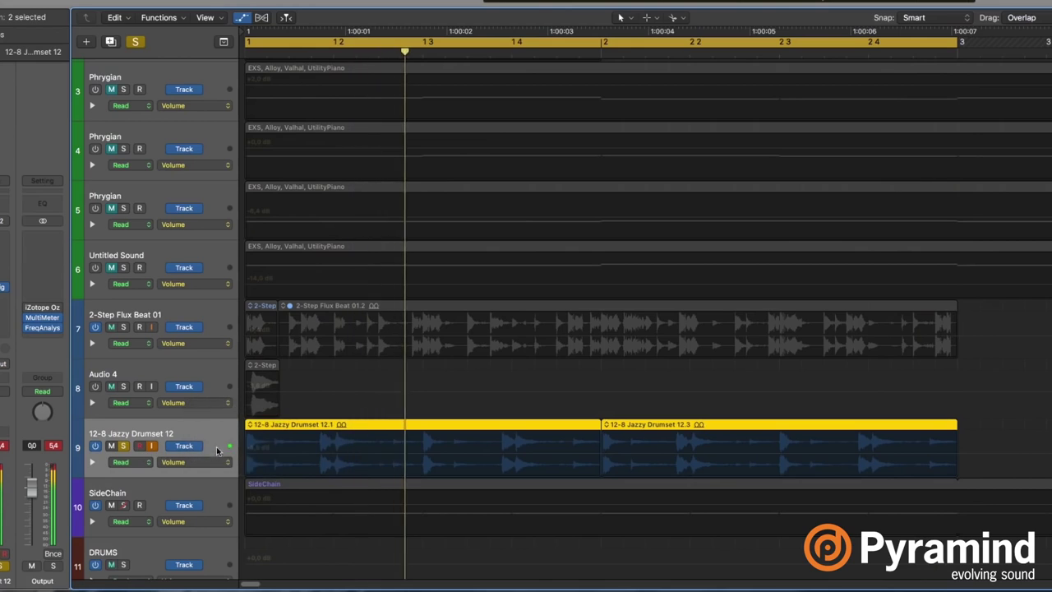
key(v)
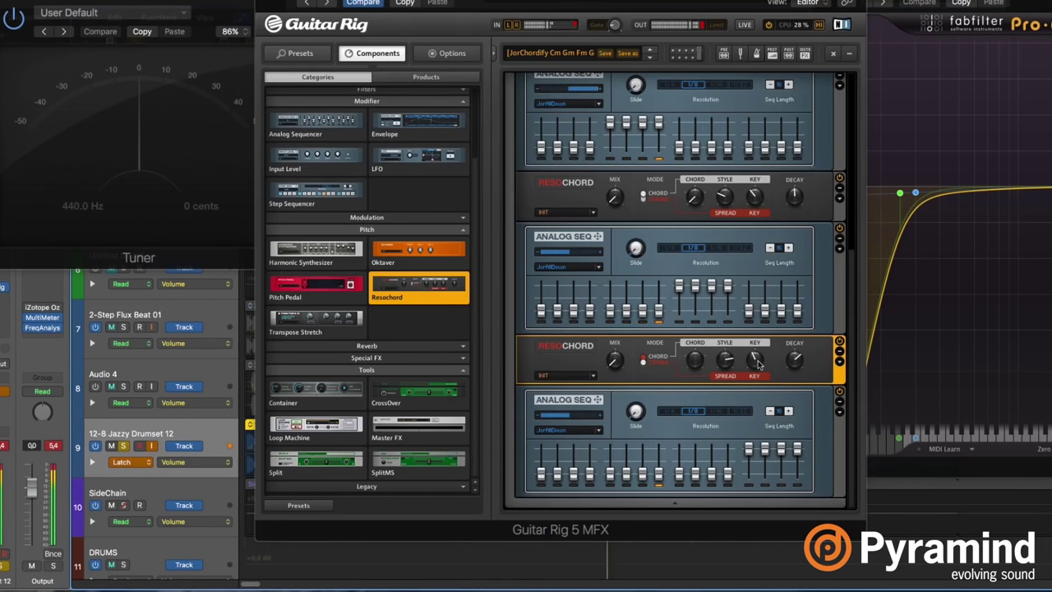
click(757, 362)
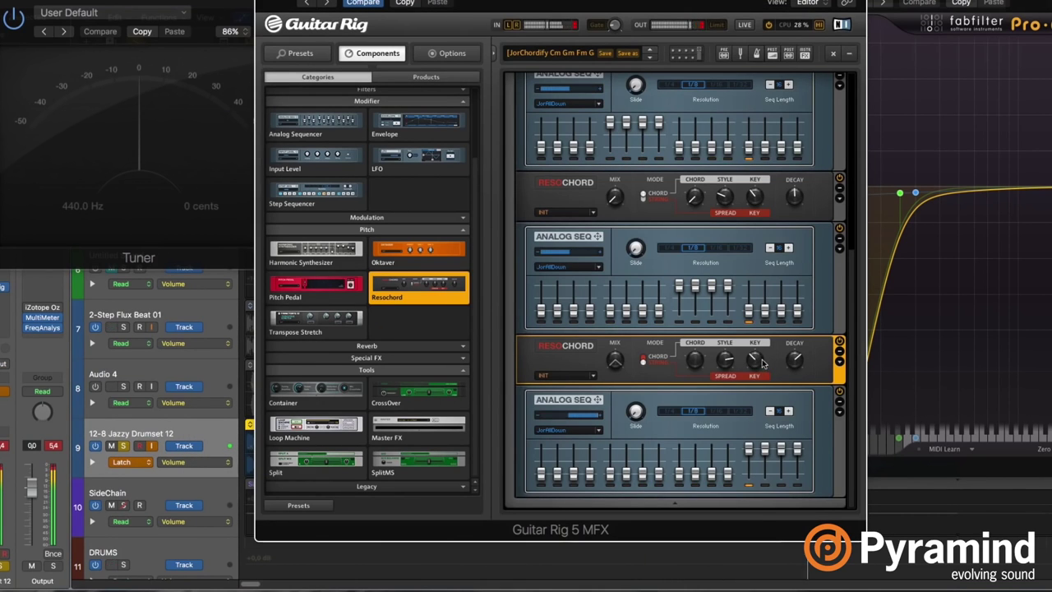
drag(763, 362, 762, 356)
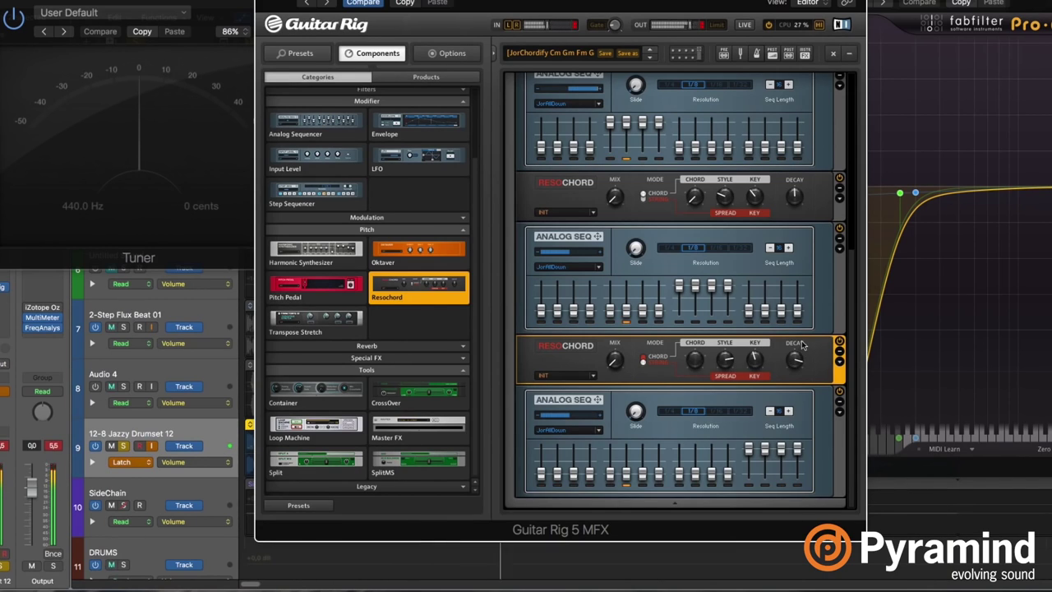
drag(760, 362, 762, 337)
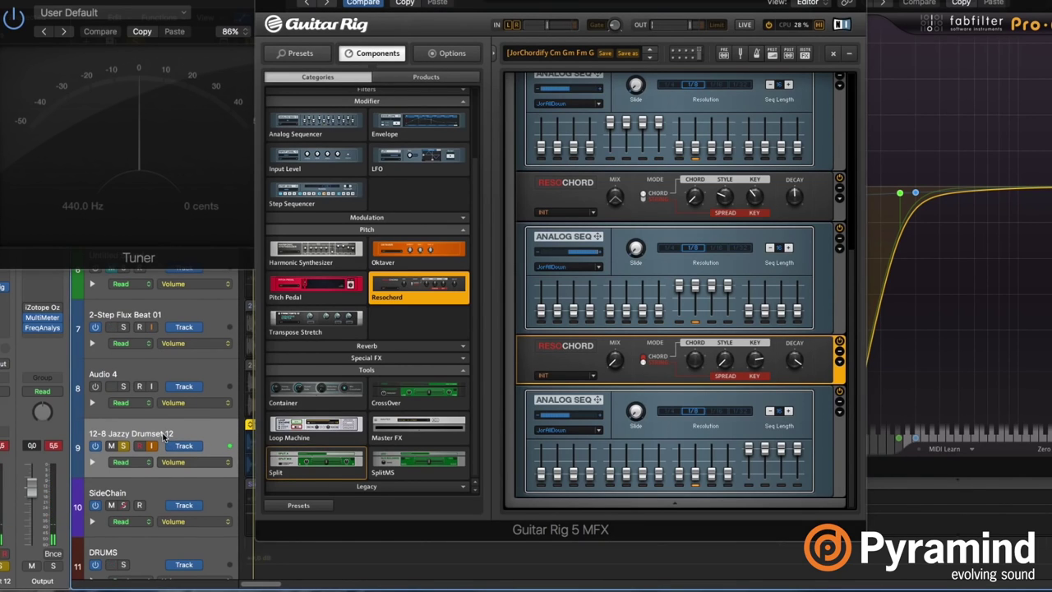
key(a)
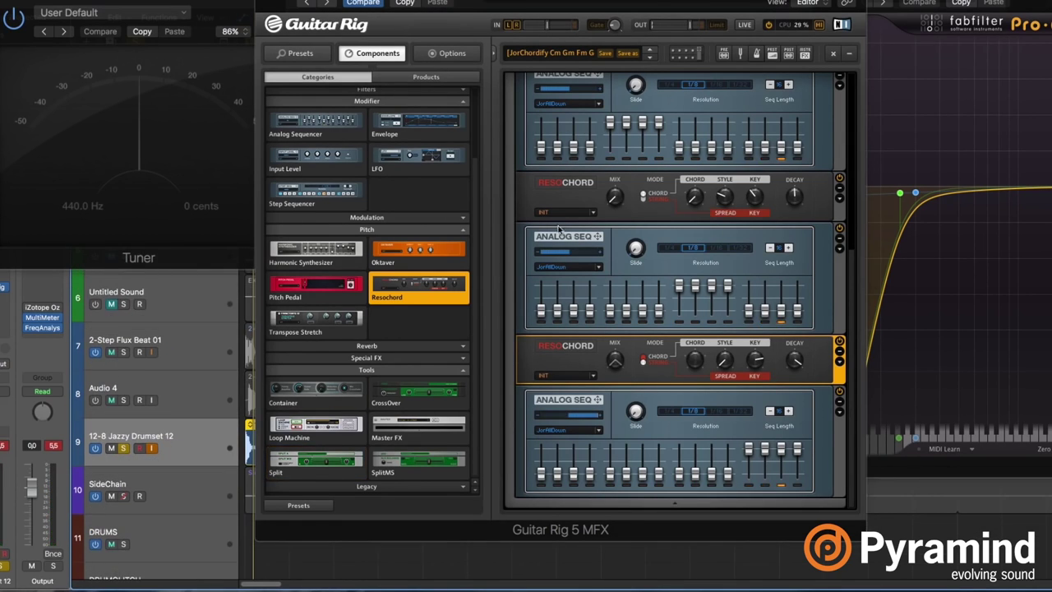
scroll(670, 254, up, 1)
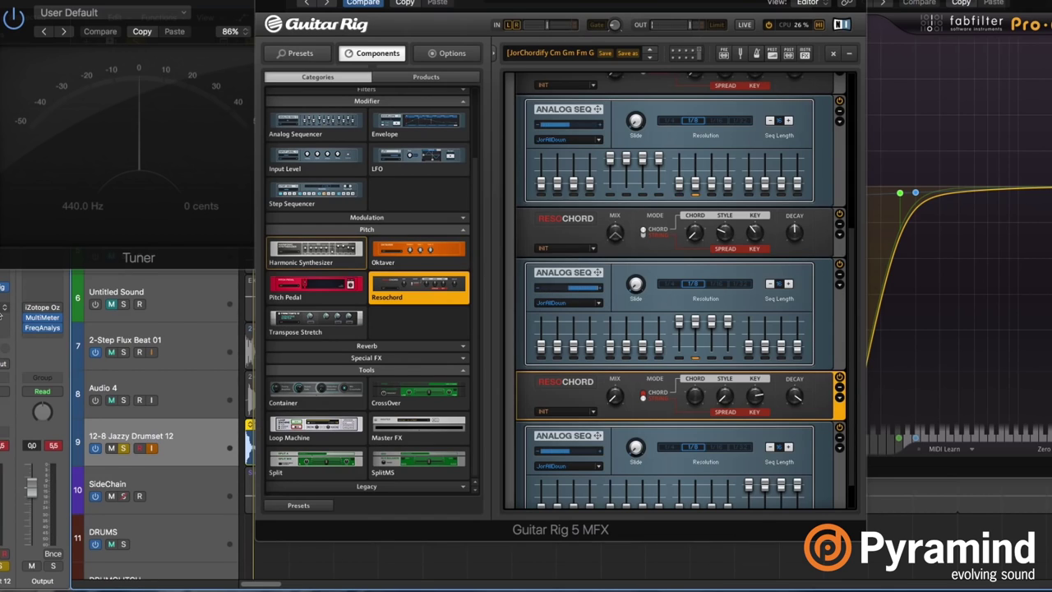
Insert a Stereo Delay on the 12-8 Jazzy Drumset channel strip.
click(4, 379)
mouse_move(37, 395)
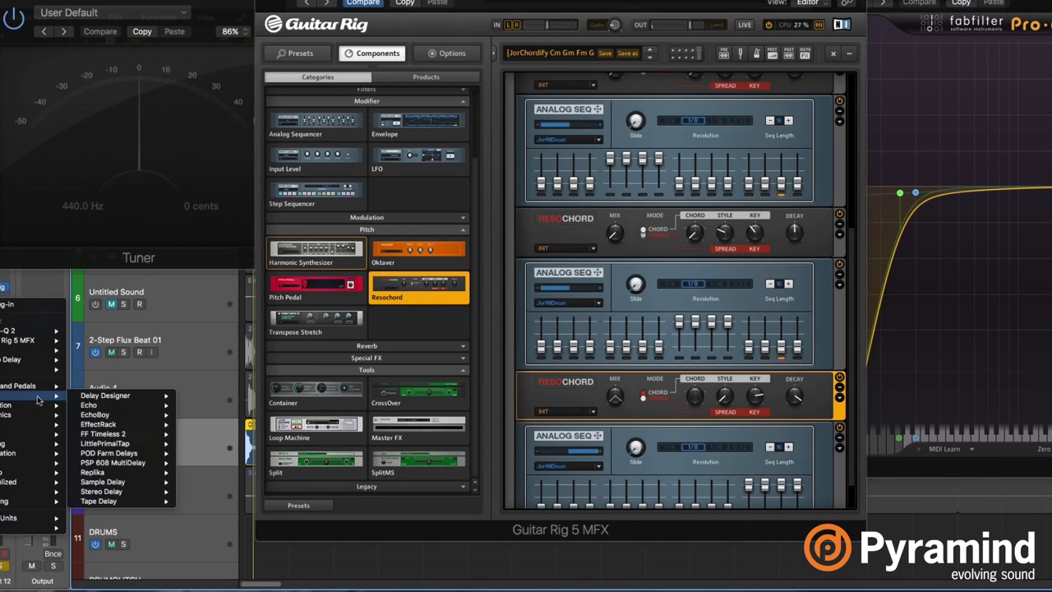
click(207, 505)
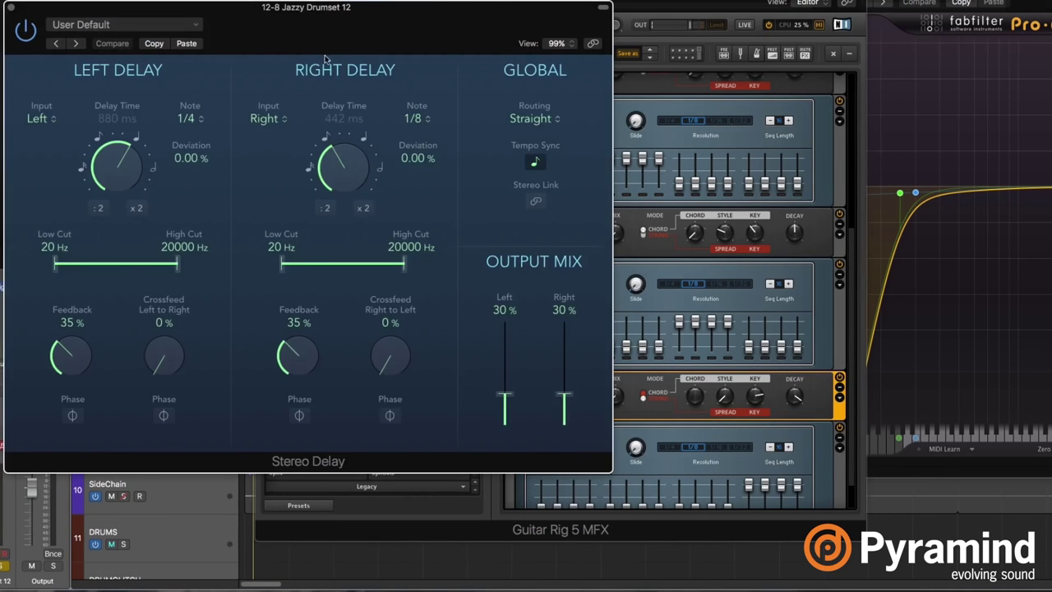
drag(324, 57, 624, 79)
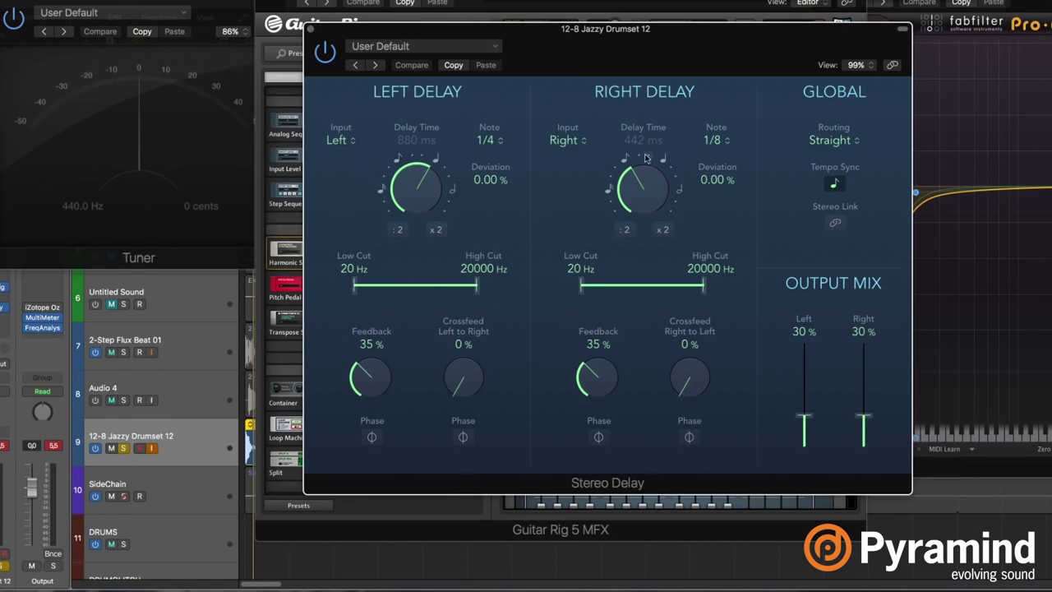
Load the JorComb2 preset with tempo sync off, keeping both delays at 97 ms.
click(448, 47)
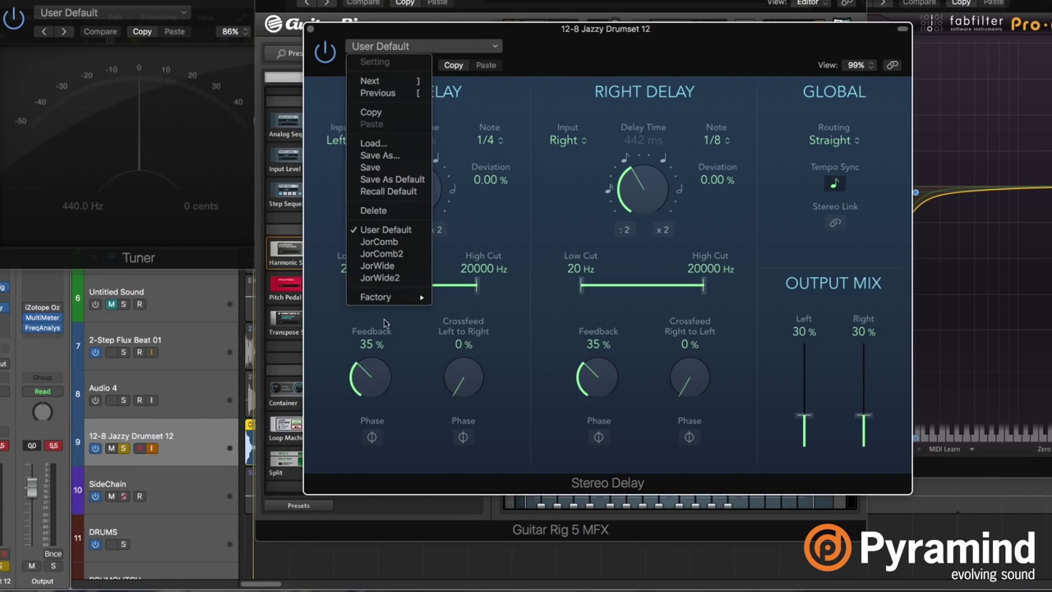
click(383, 253)
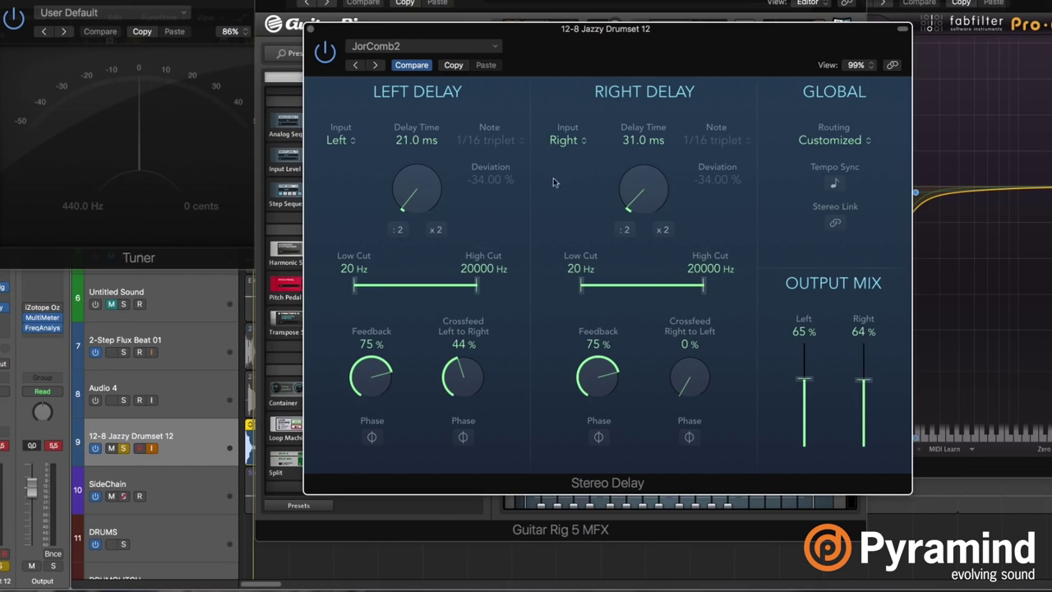
click(833, 182)
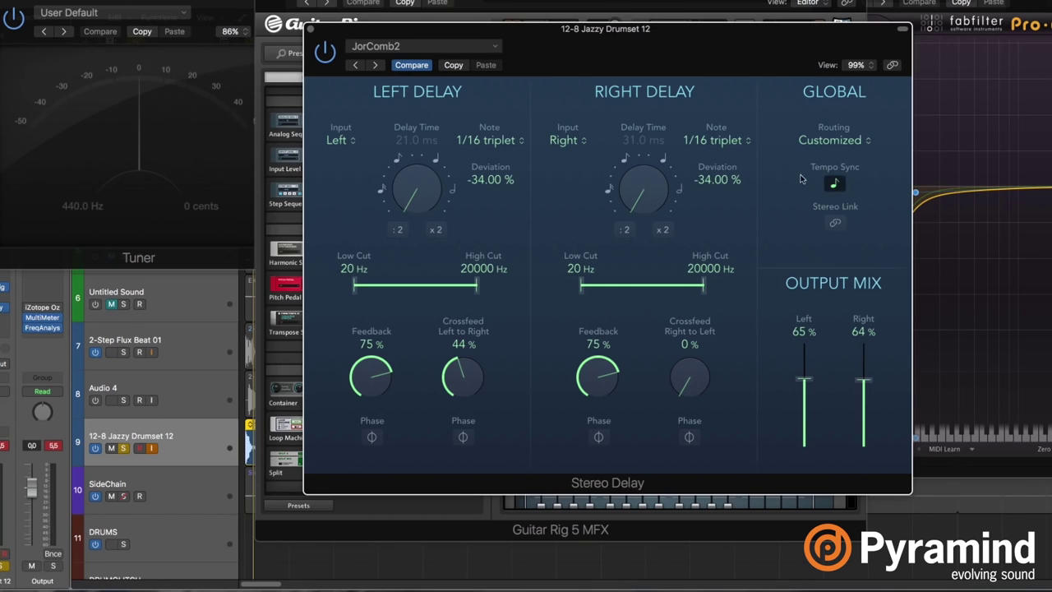
click(835, 183)
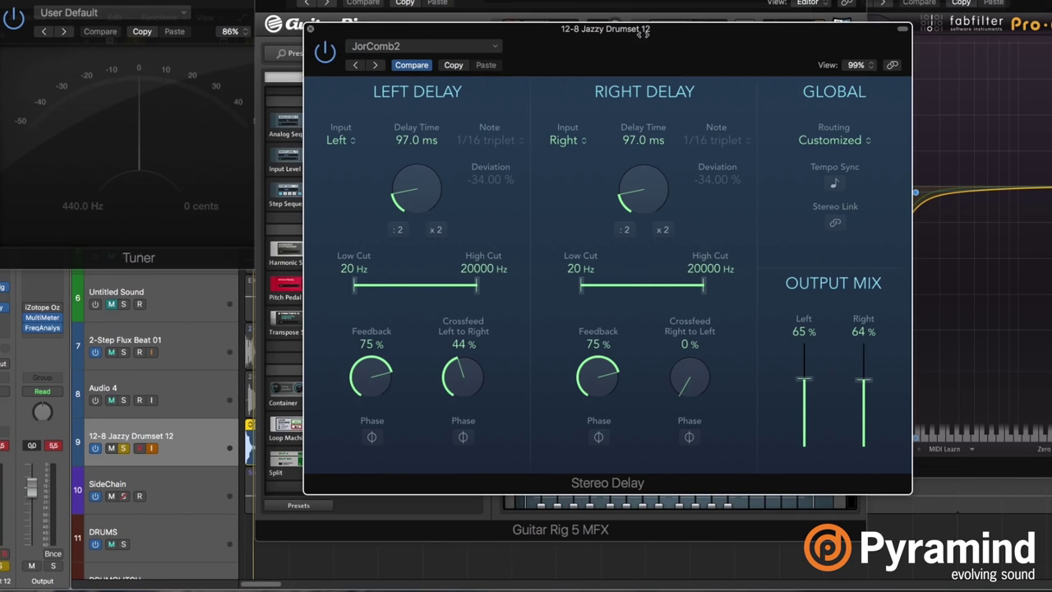
key(super+w)
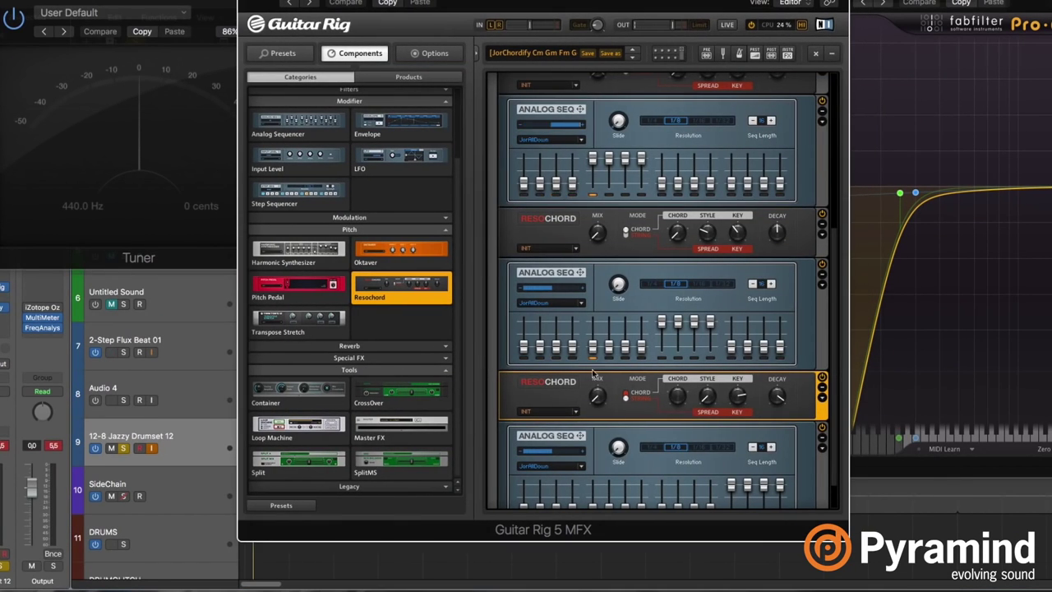
scroll(711, 327, up, 5)
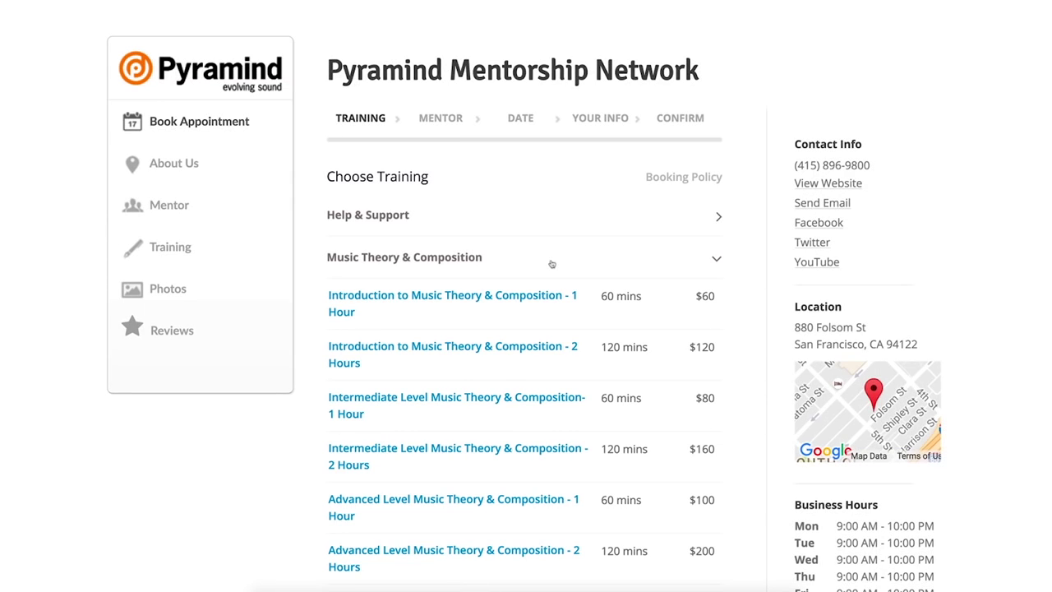
Pick the 60-minute course, a mentor, and a time slot on 10 Nov 2016.
click(485, 298)
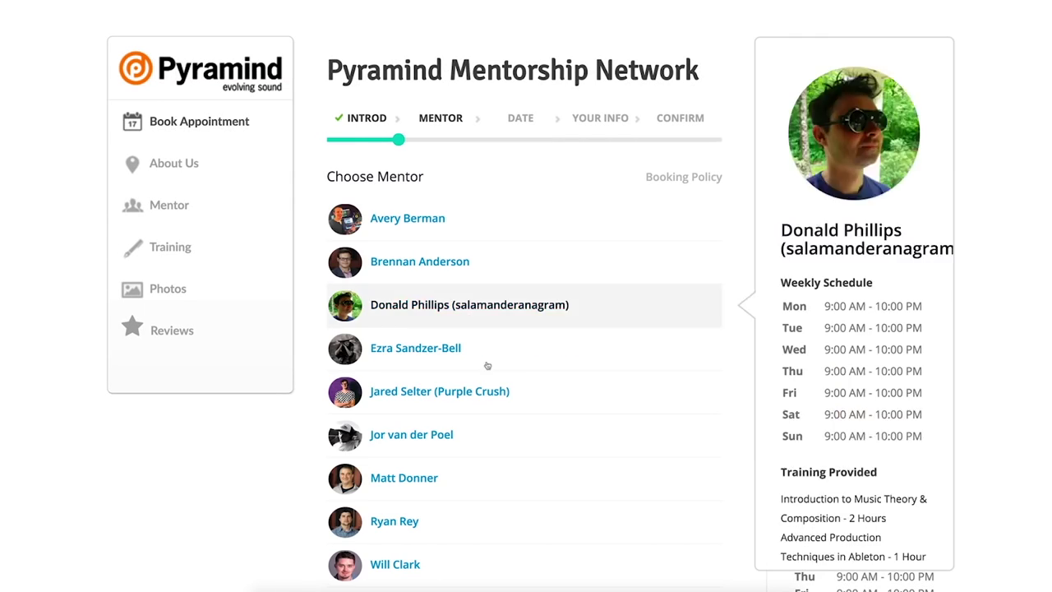
click(506, 479)
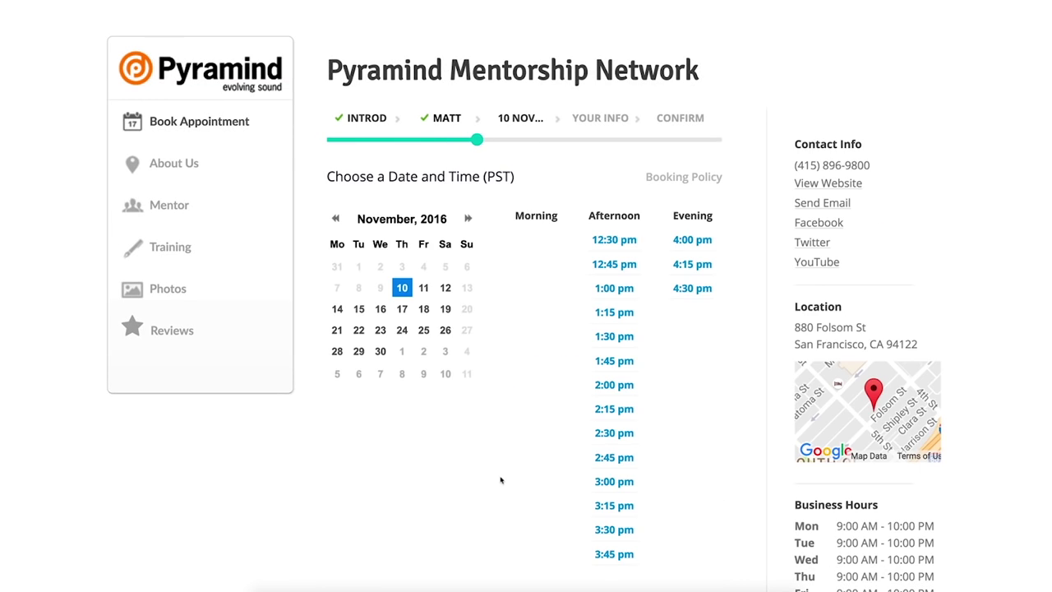
click(614, 312)
Fill in your name, e-mail and phone number, DAW 'Reason' and genre 'Bass Music'.
key(Tab)
key(Tab)
scroll(519, 510, down, 1)
click(526, 476)
text(Reason)
key(Tab)
text(Bass Music)
scroll(538, 504, down, 1)
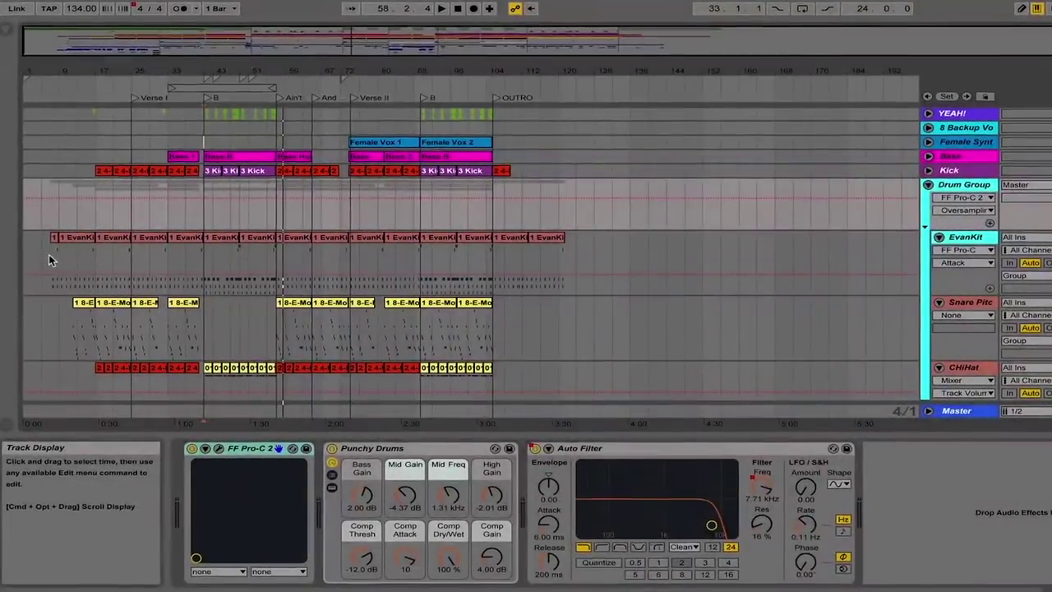
click(48, 254)
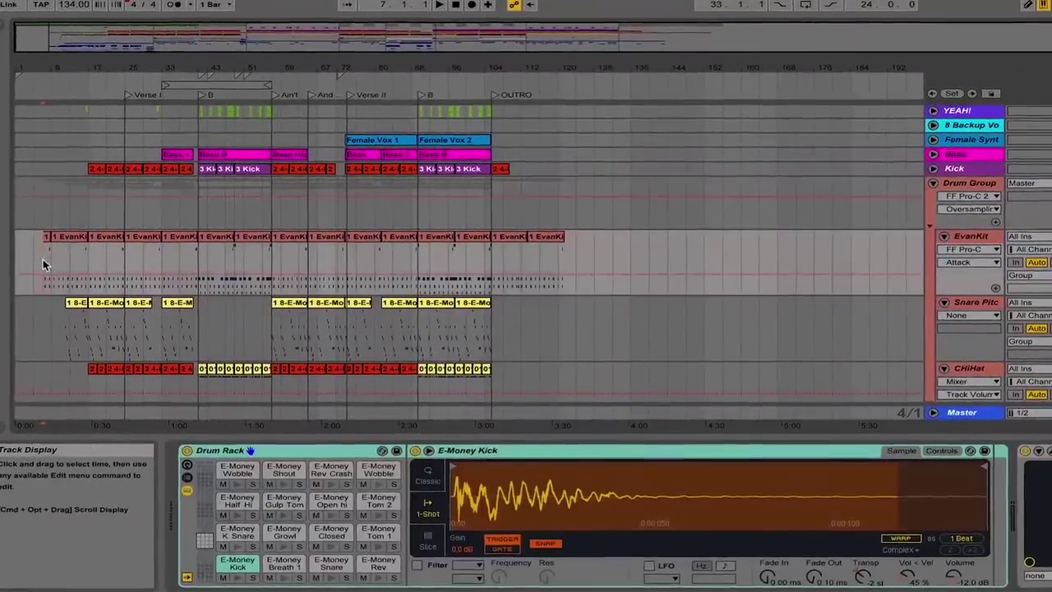